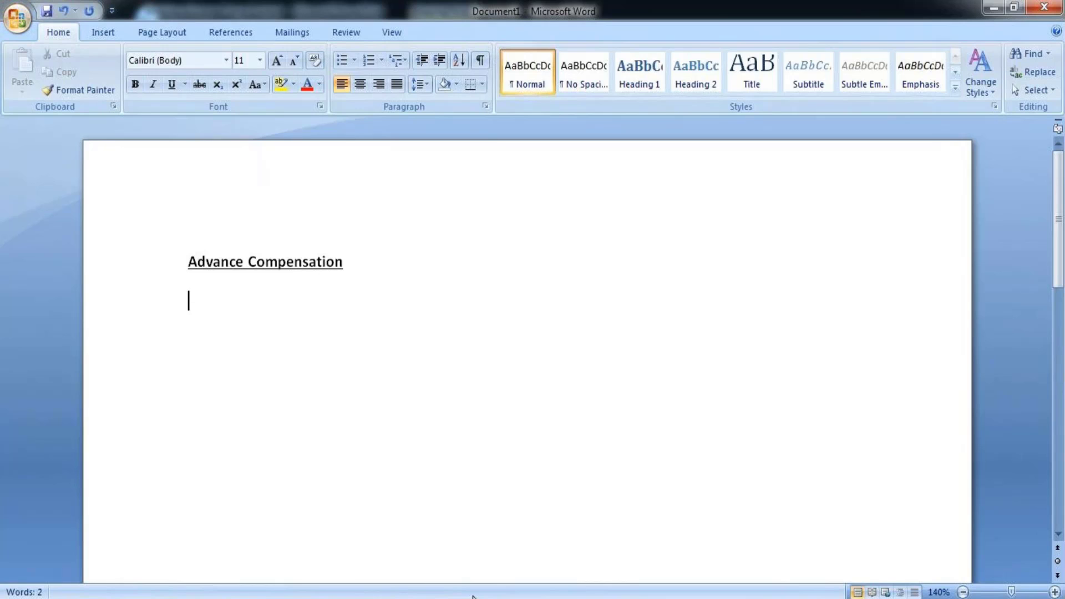
# Step: Write "Core Comp" and "Advance Comp" as separate lines under the "Advance Compensation" heading
pyautogui.write('Cor')
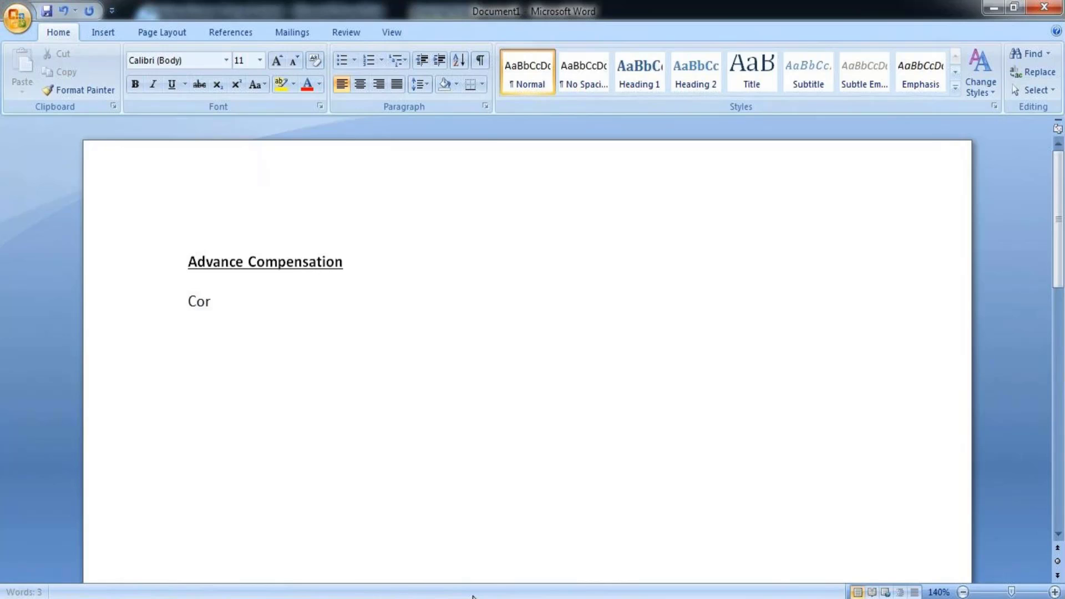
pyautogui.write('e Com')
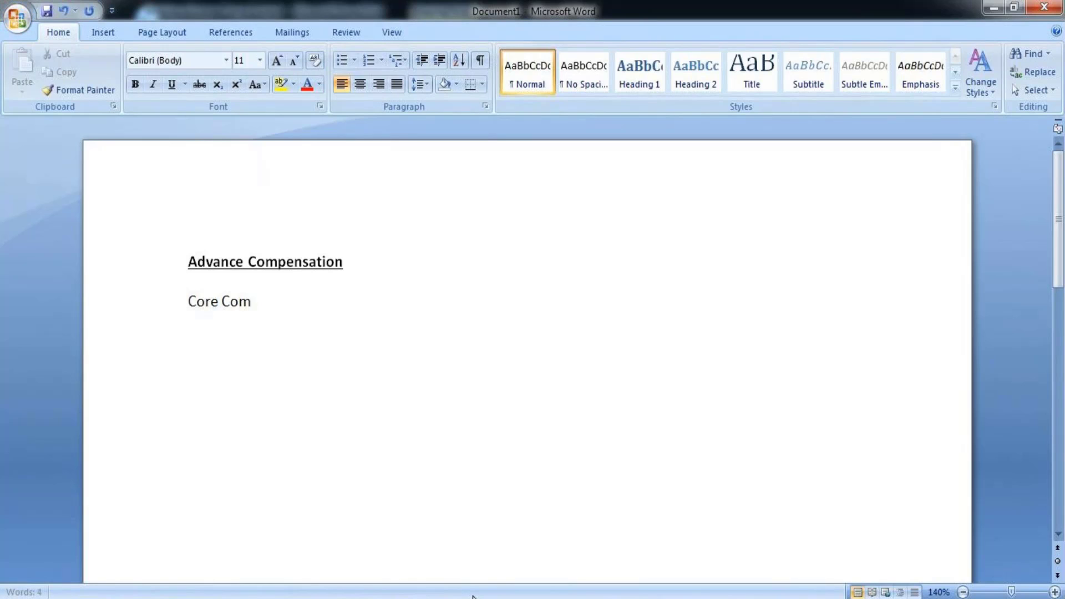
pyautogui.write('pe')
pyautogui.press('BackSpace')
pyautogui.press('Return')
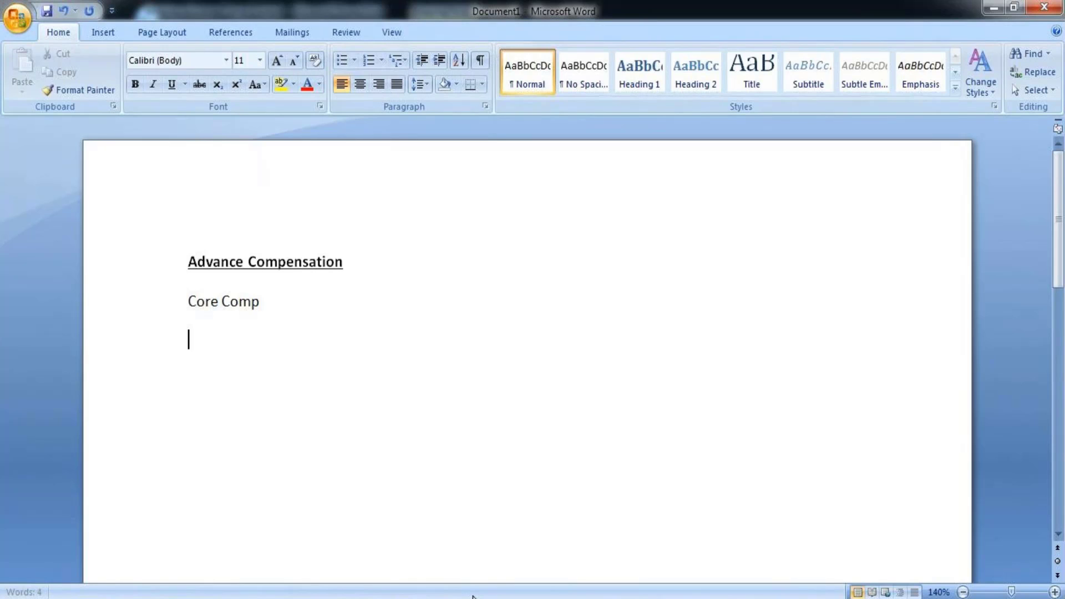
pyautogui.write('Advan')
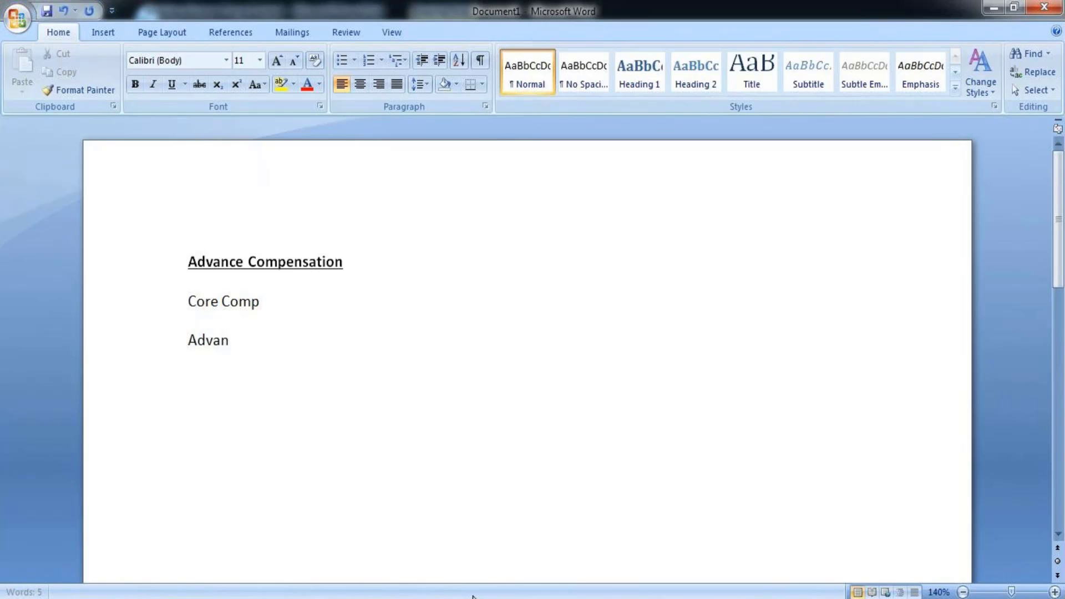
pyautogui.write('ce Comp')
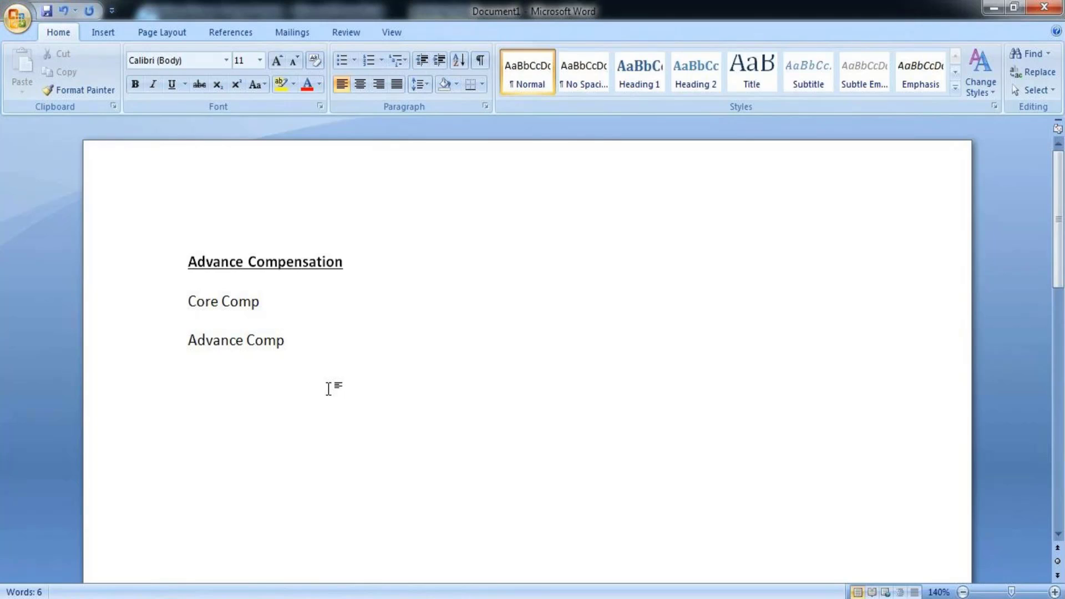
# Step: Add the lines "Compensation Package" and "Eligibility Rules" below "Advance Comp"
pyautogui.press('Return')
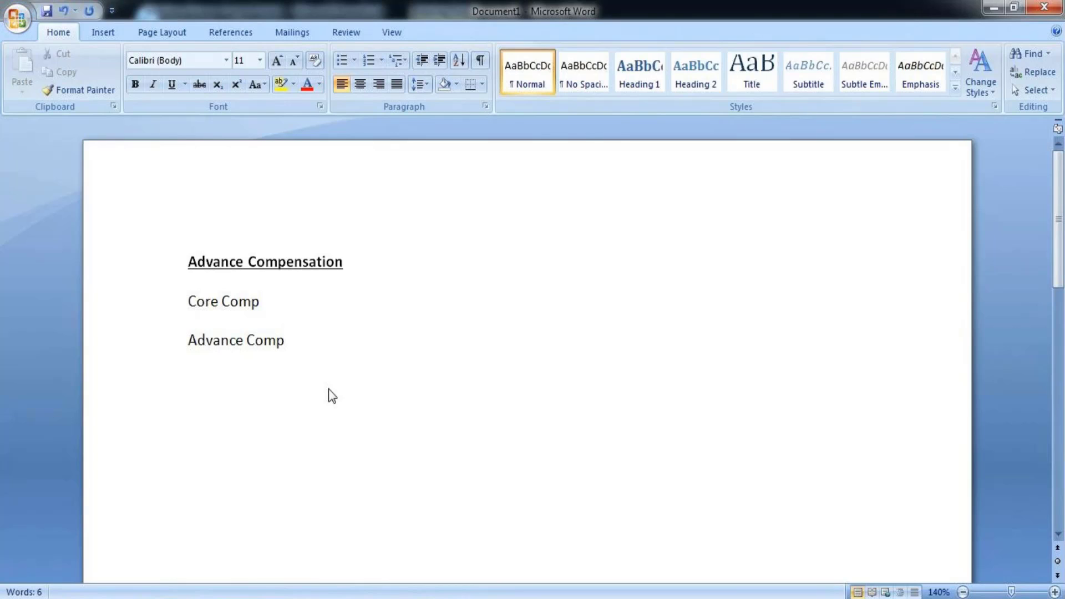
pyautogui.write('Comp')
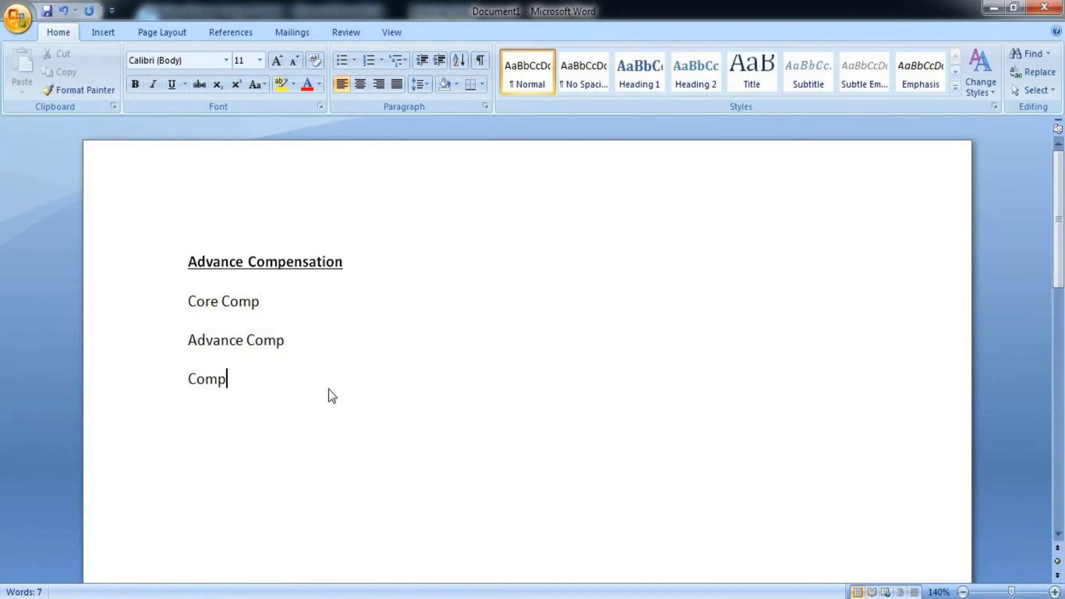
pyautogui.write('ensation Package')
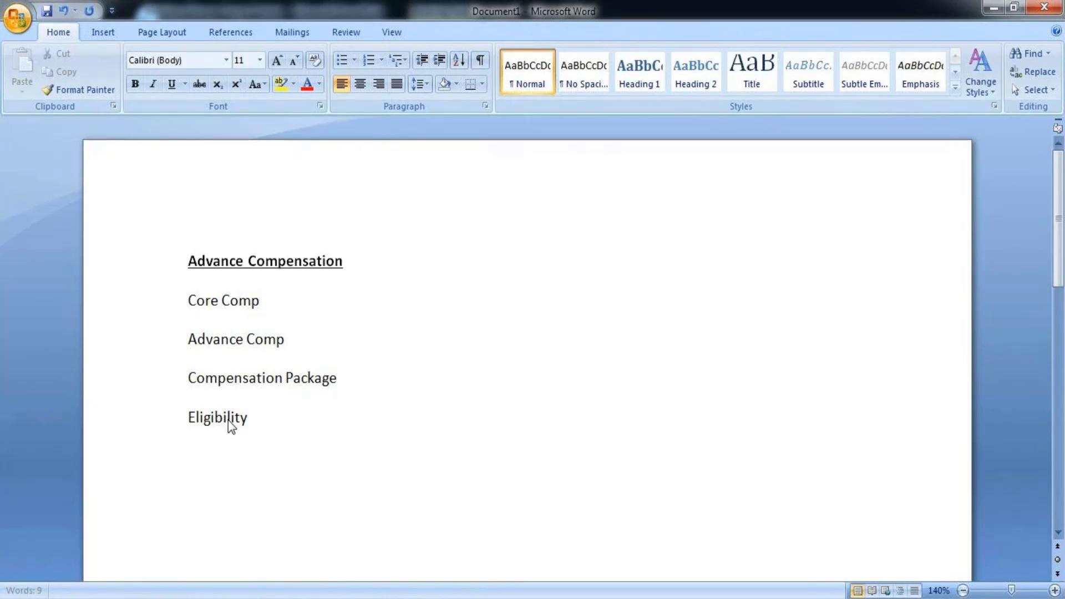
pyautogui.write('Rule')
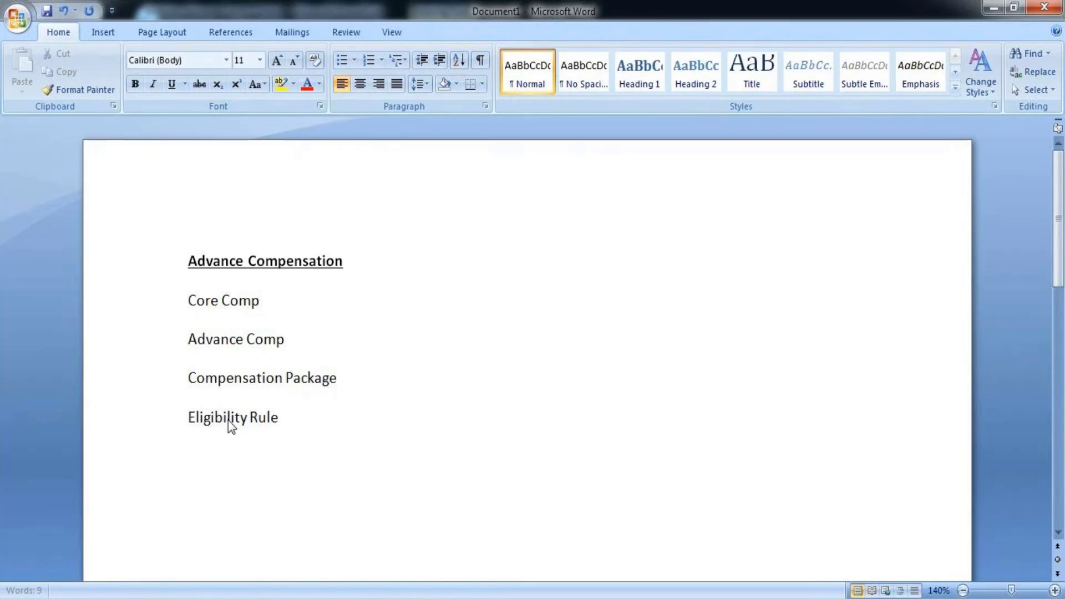
pyautogui.write('s')
# Step: Add the lines "Grades" and "Grade Profiles" to the list, with "Plans" spaced apart on the same line as "Grade Profiles"
pyautogui.press('Return')
pyautogui.write('Grades')
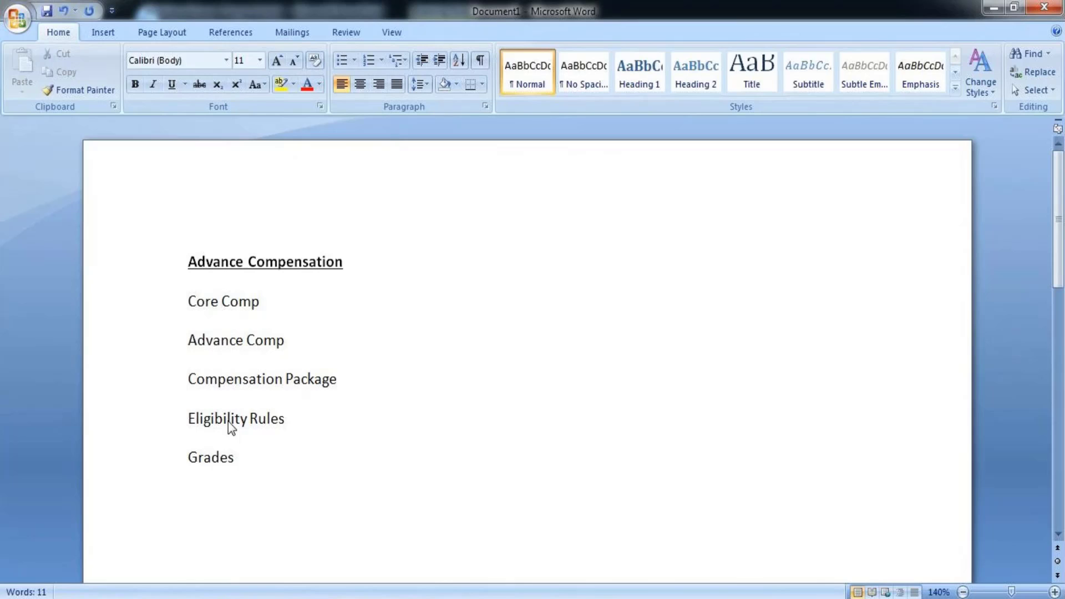
pyautogui.press('Return')
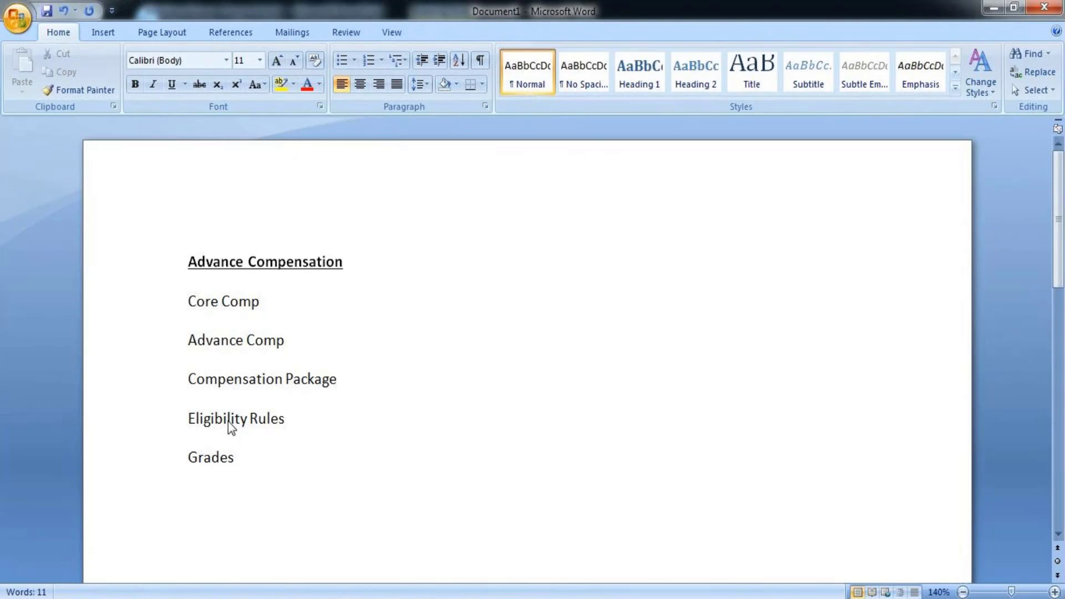
pyautogui.write('Grade')
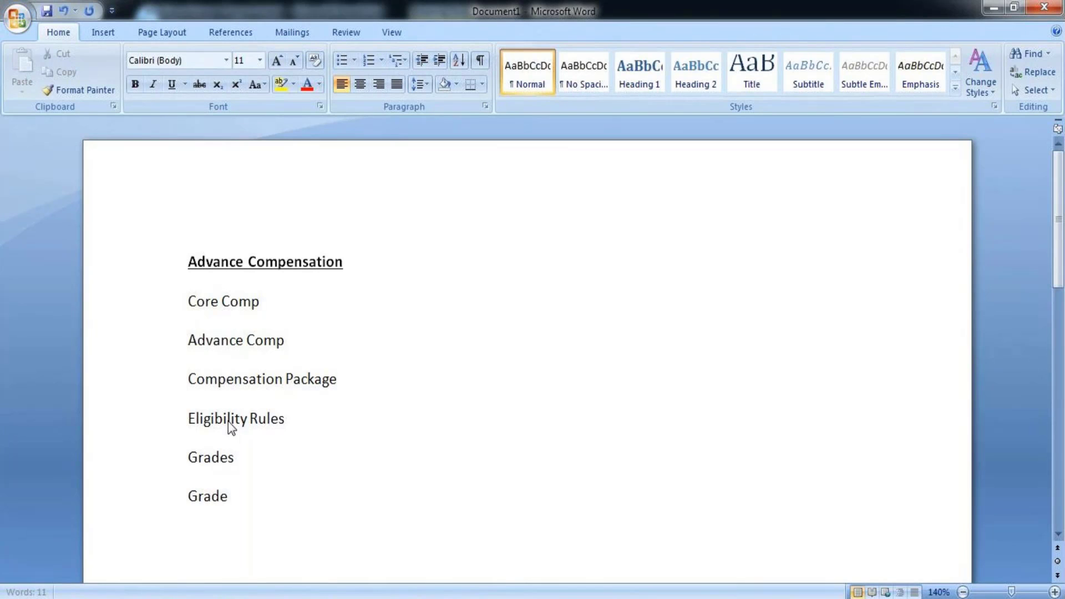
pyautogui.write(' Profiles')
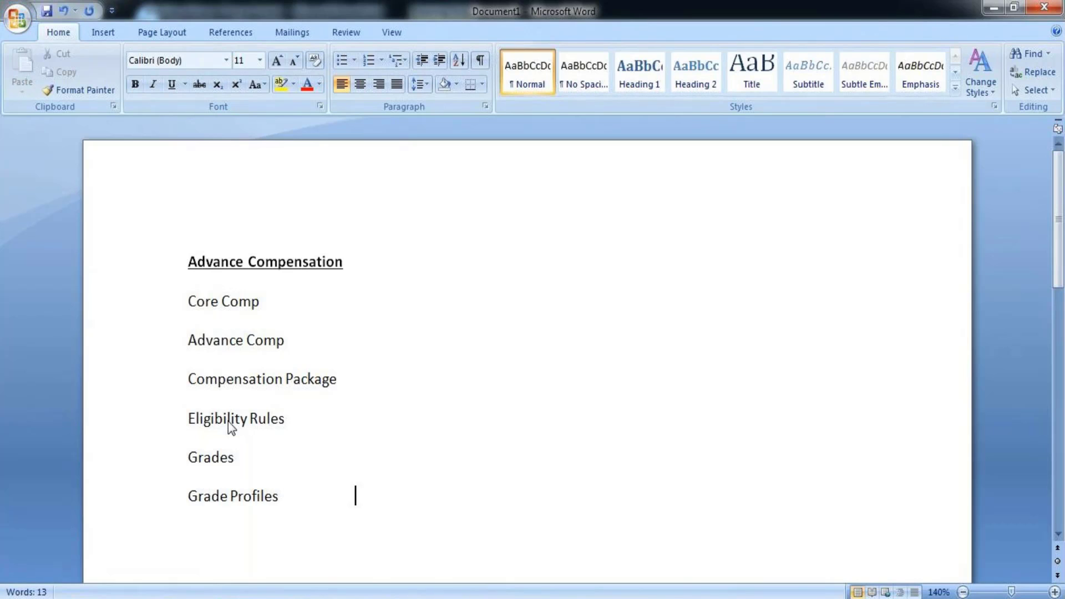
pyautogui.write(' Plans')
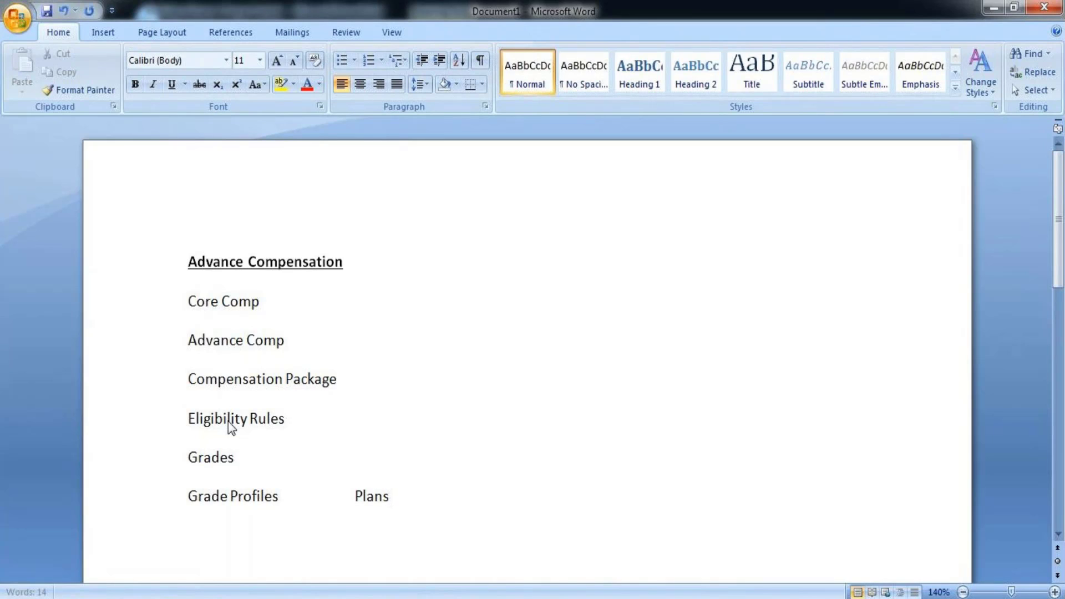
# Step: Add the lines "Compensation Elements" and "Compensation Matrix" below the "Grade Profiles" line
pyautogui.press('Return')
pyautogui.write('Compensat')
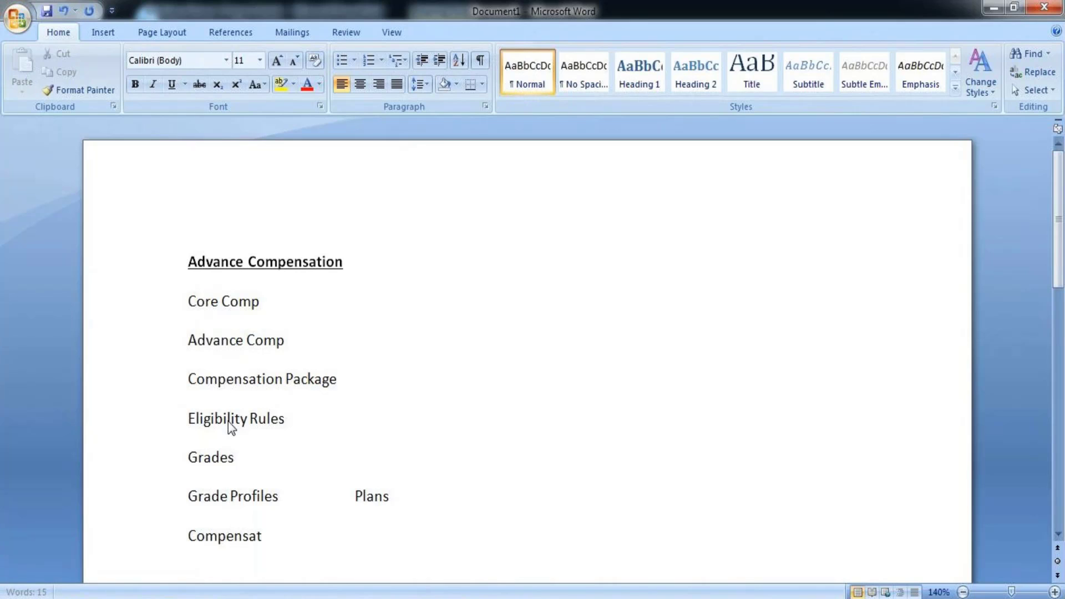
pyautogui.write('ion Elemen')
pyautogui.write('ts')
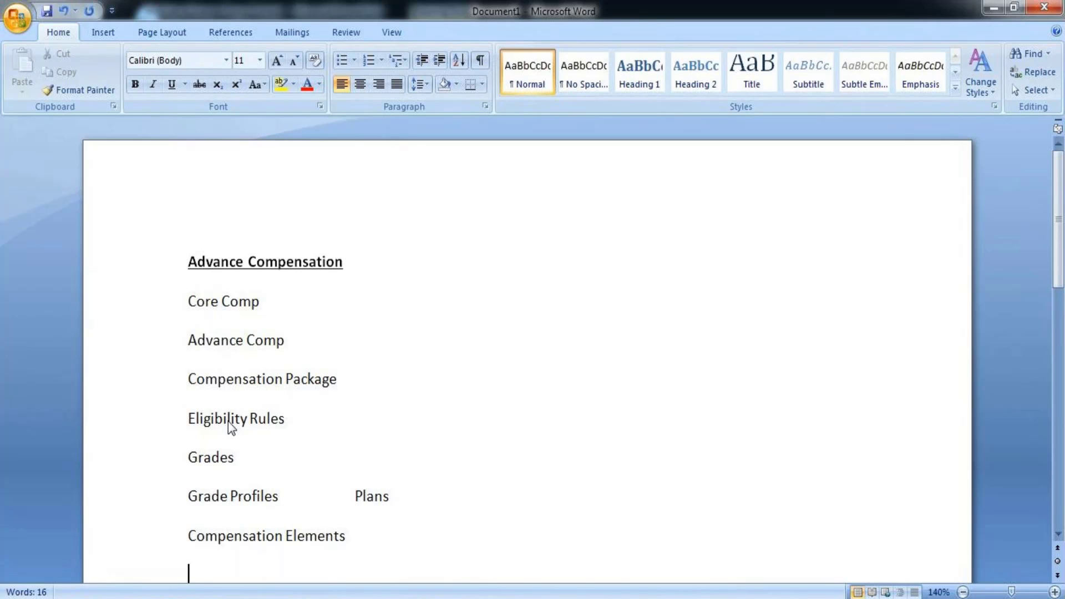
pyautogui.write('Compens')
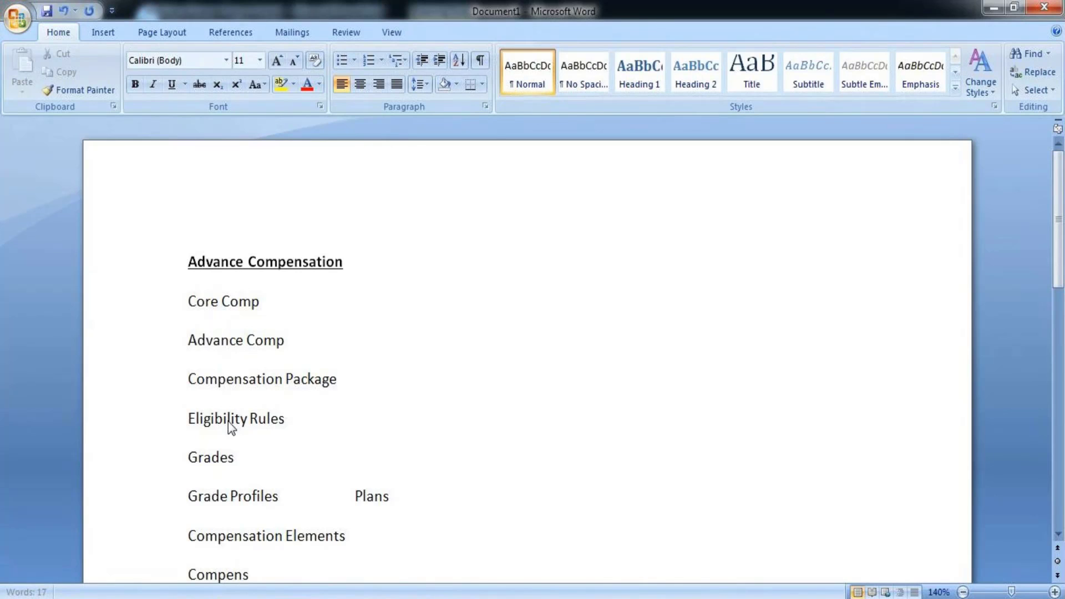
pyautogui.write('ation Mat')
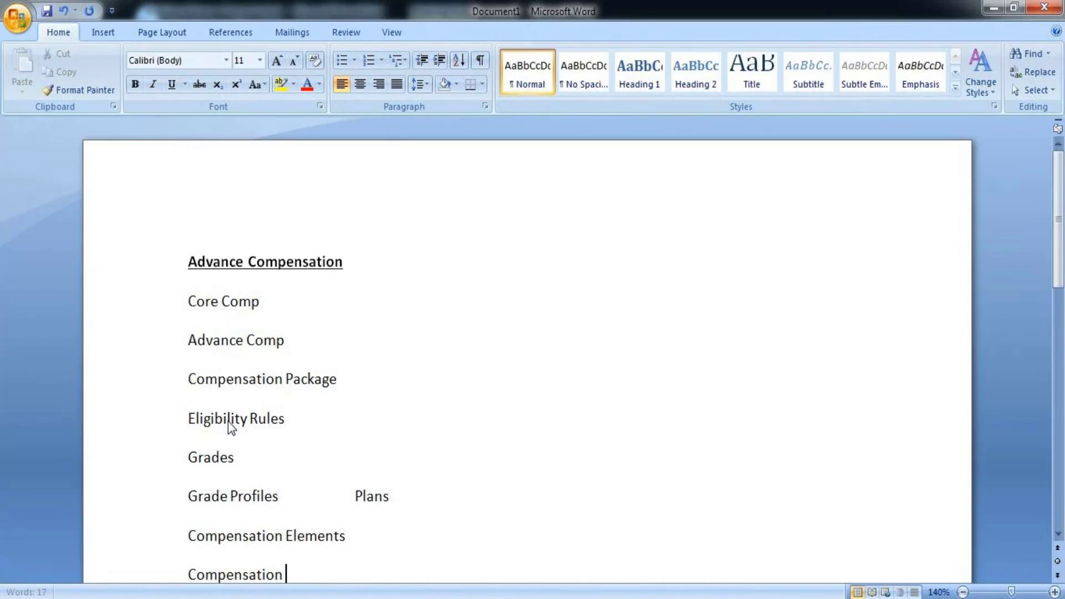
pyautogui.write('rix')
pyautogui.press('Return')
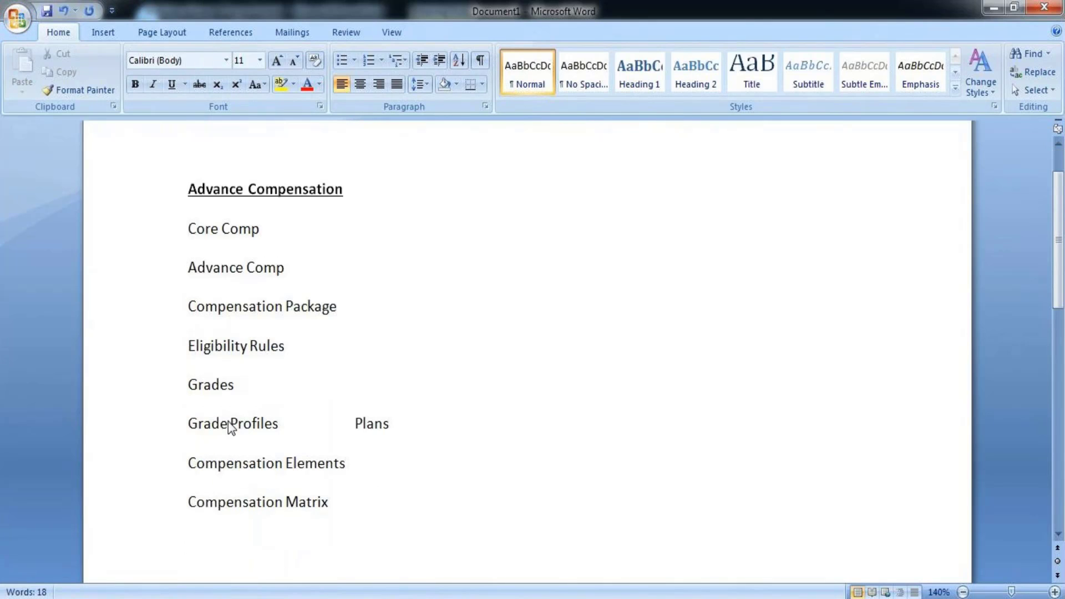
# Step: Add the lines "Waiting Periods" and "Time proration" below "Compensation Matrix"
pyautogui.write('Wai')
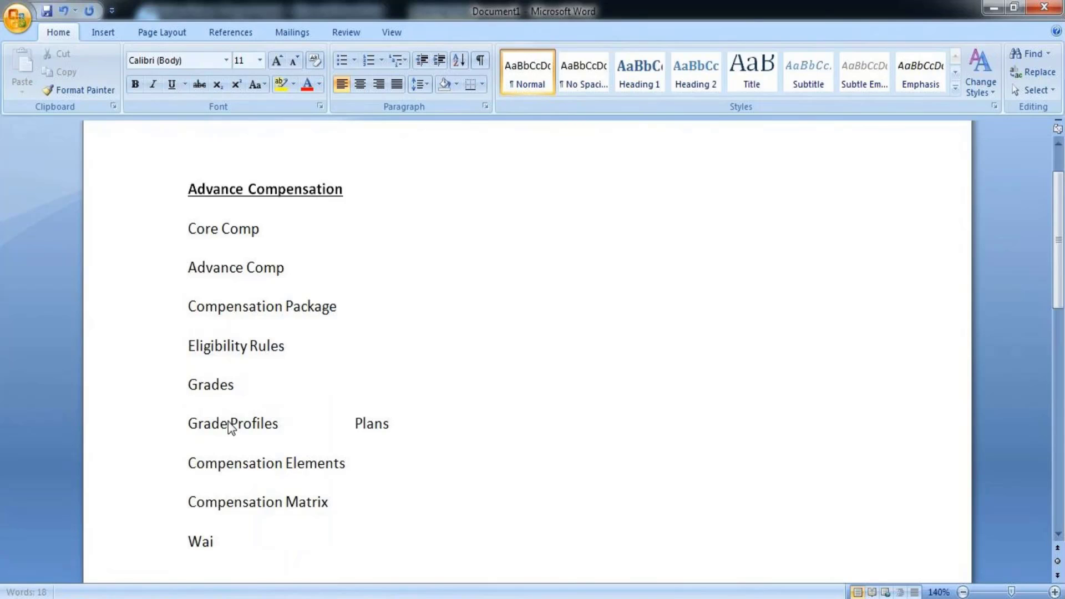
pyautogui.write('ting Periods')
pyautogui.press('Return')
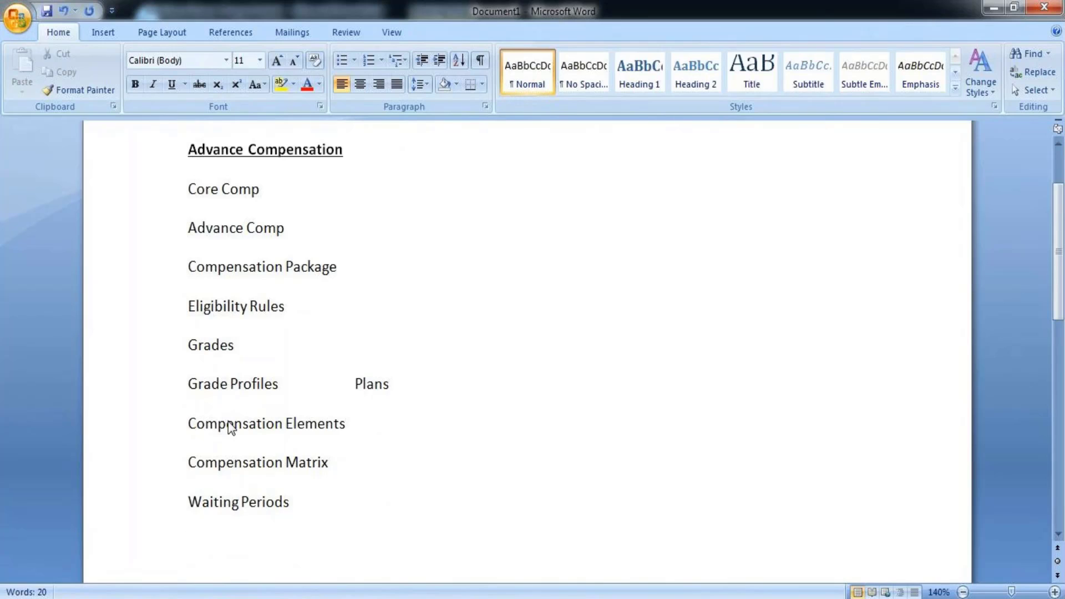
pyautogui.write('Time ')
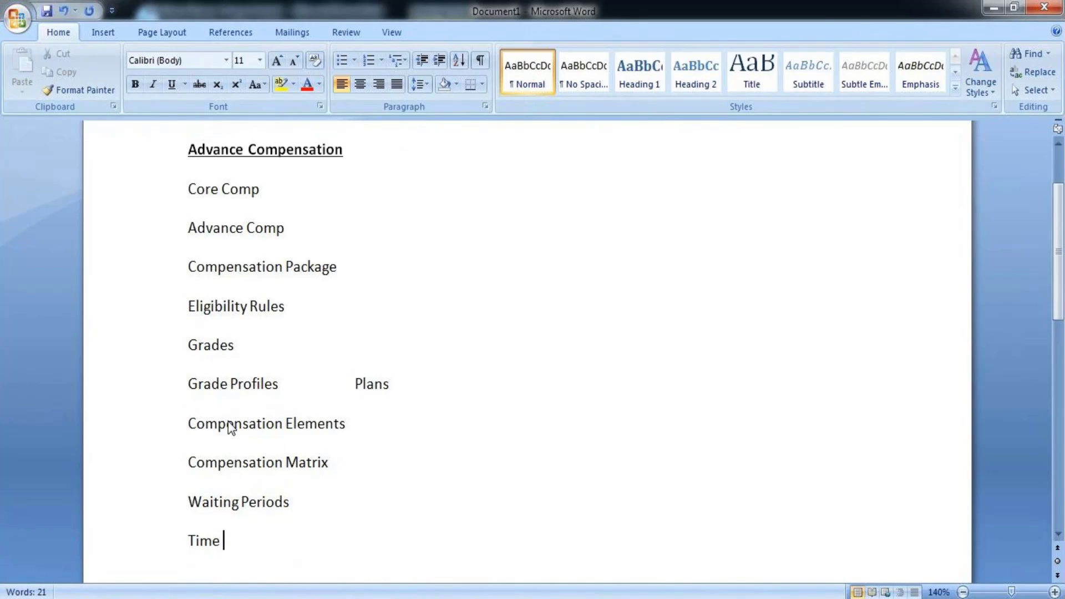
pyautogui.write('pro')
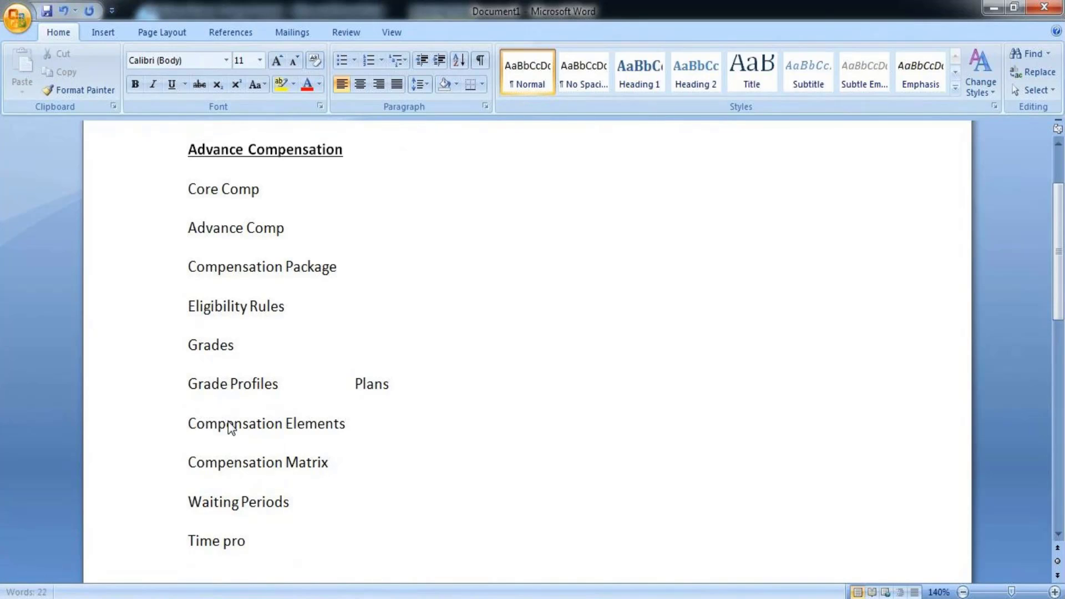
pyautogui.write('p')
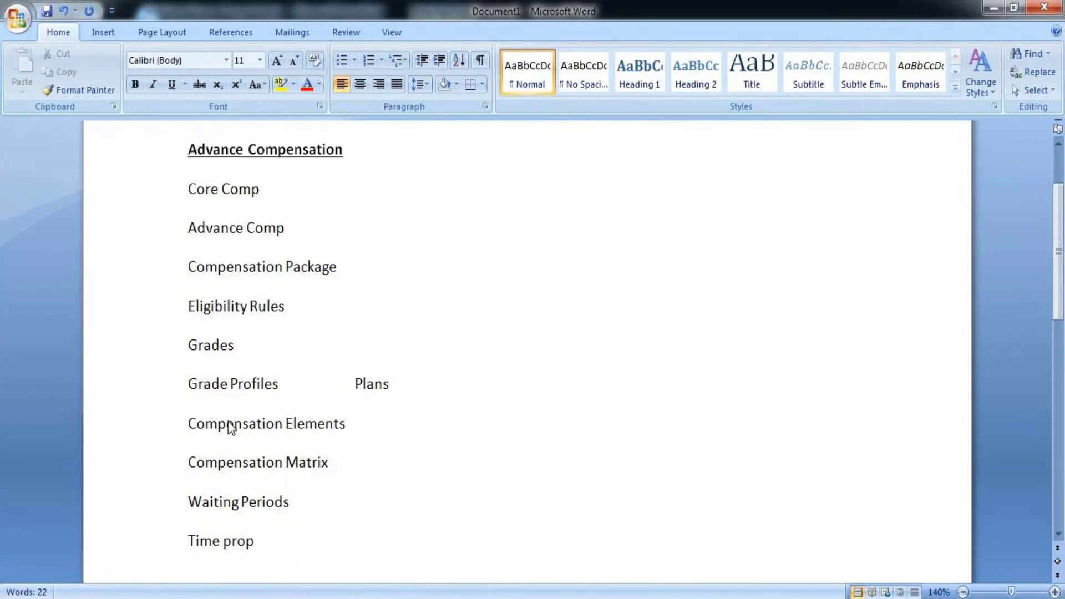
pyautogui.press('BackSpace')
pyautogui.write('rati')
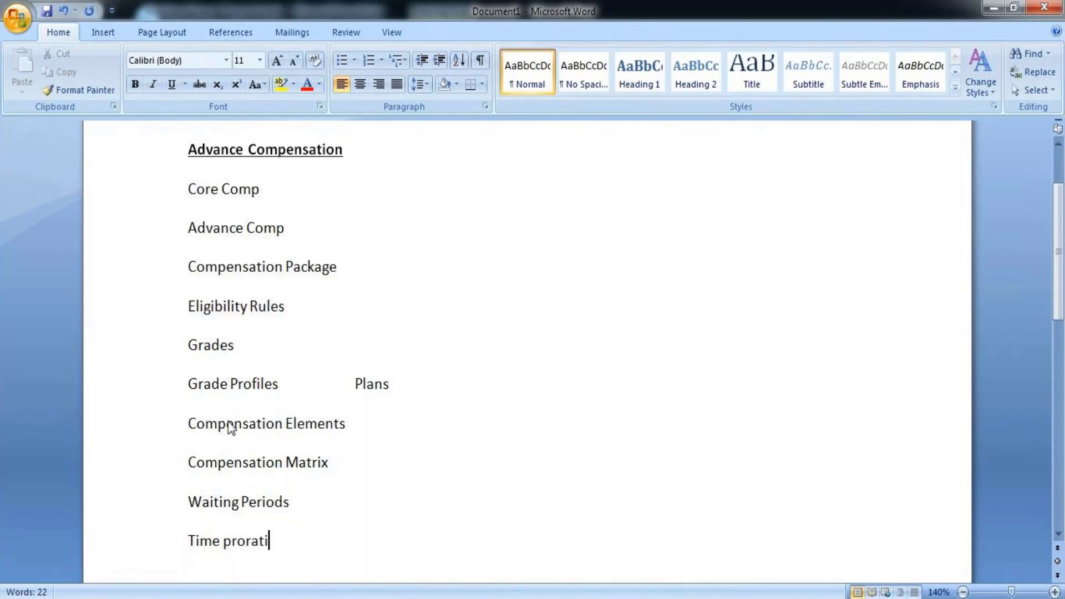
pyautogui.write('on')
pyautogui.press('Return')
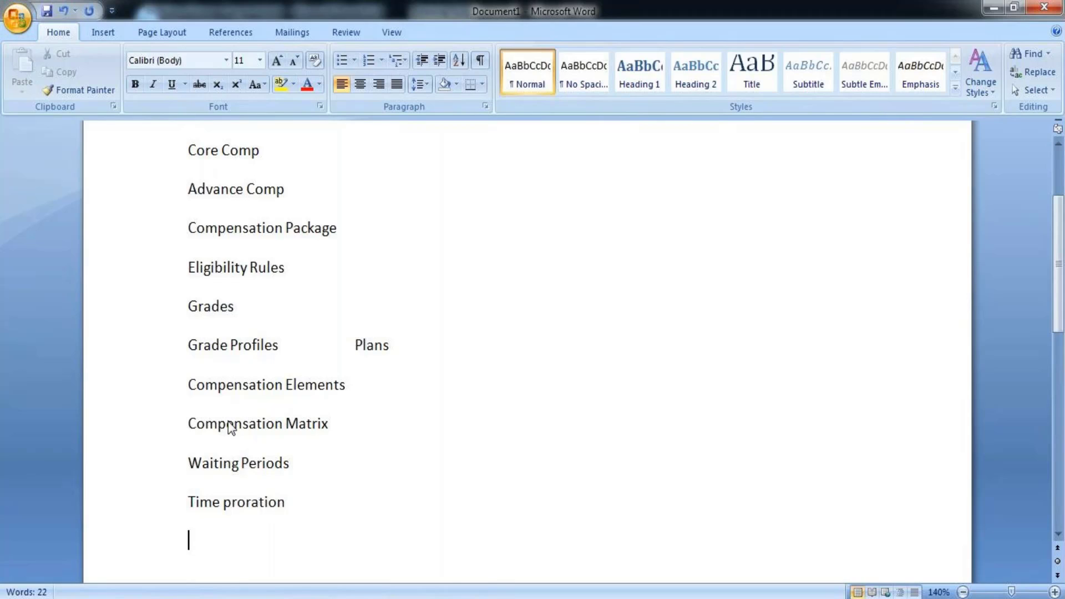
# Step: Add the line "Company Funding Scorecard" below "Time proration" and start a new line
pyautogui.write('Comp')
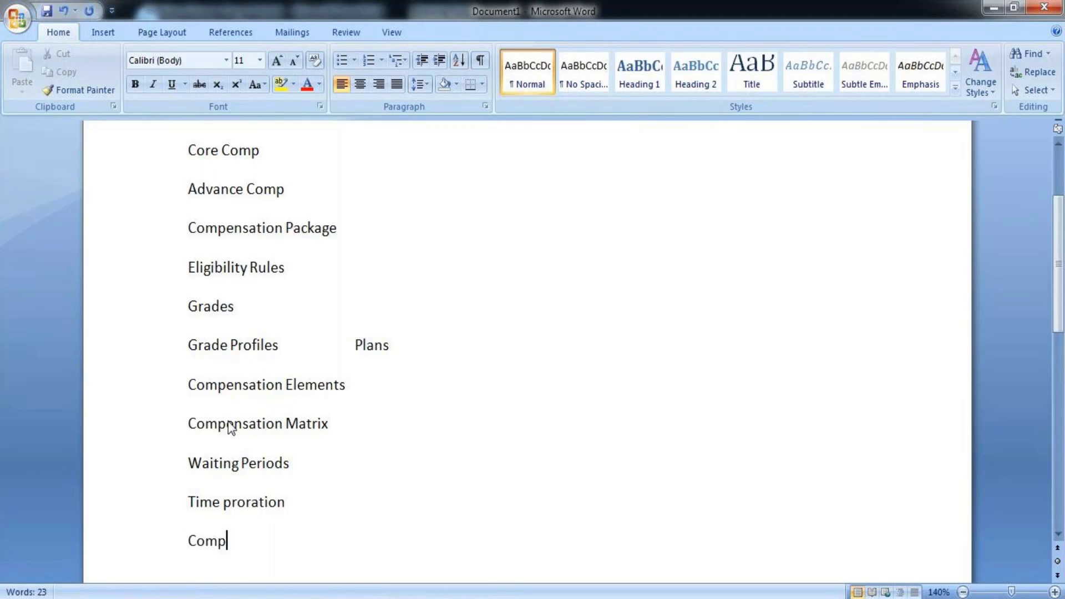
pyautogui.write('any Fu')
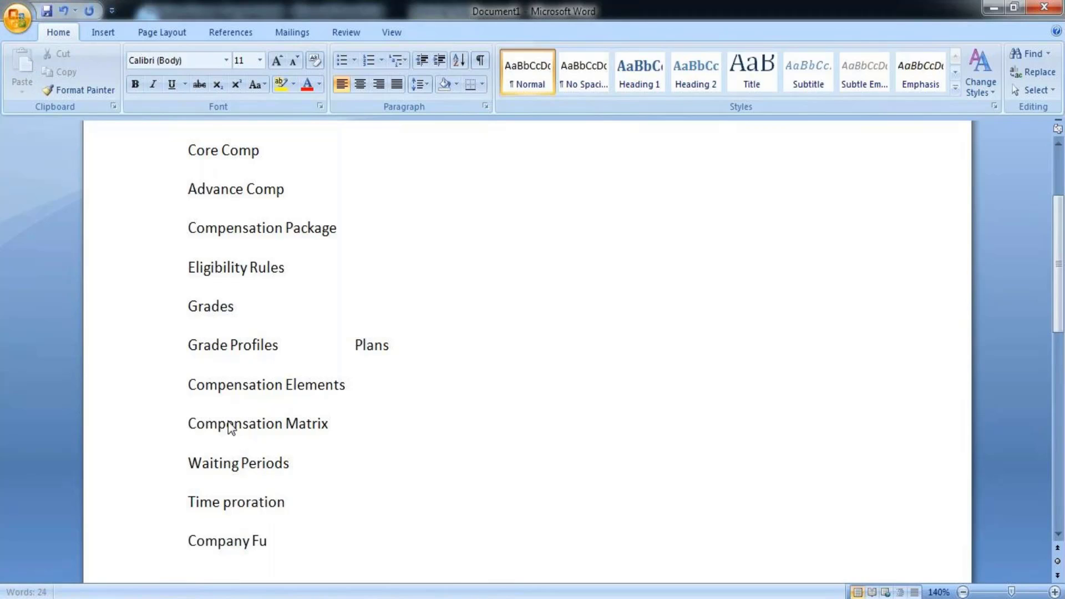
pyautogui.write('nding S')
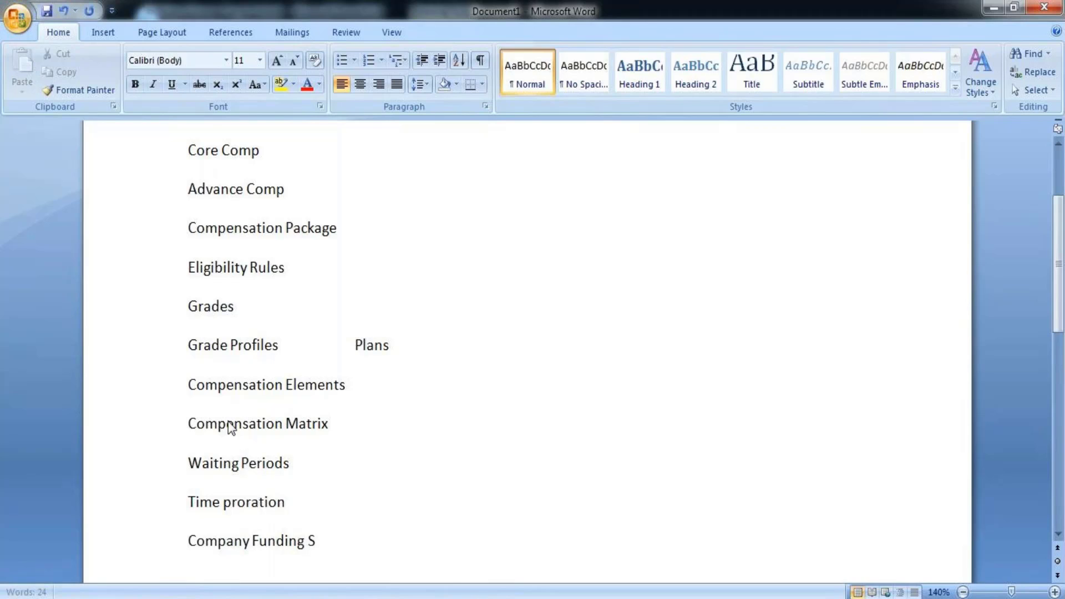
pyautogui.write('corecard')
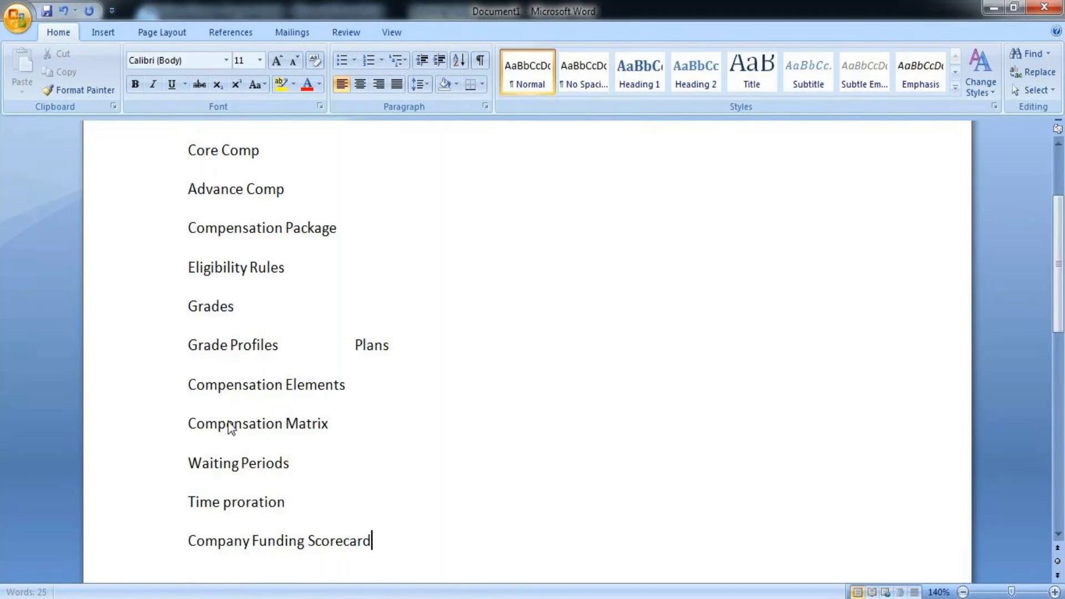
pyautogui.press('Return')
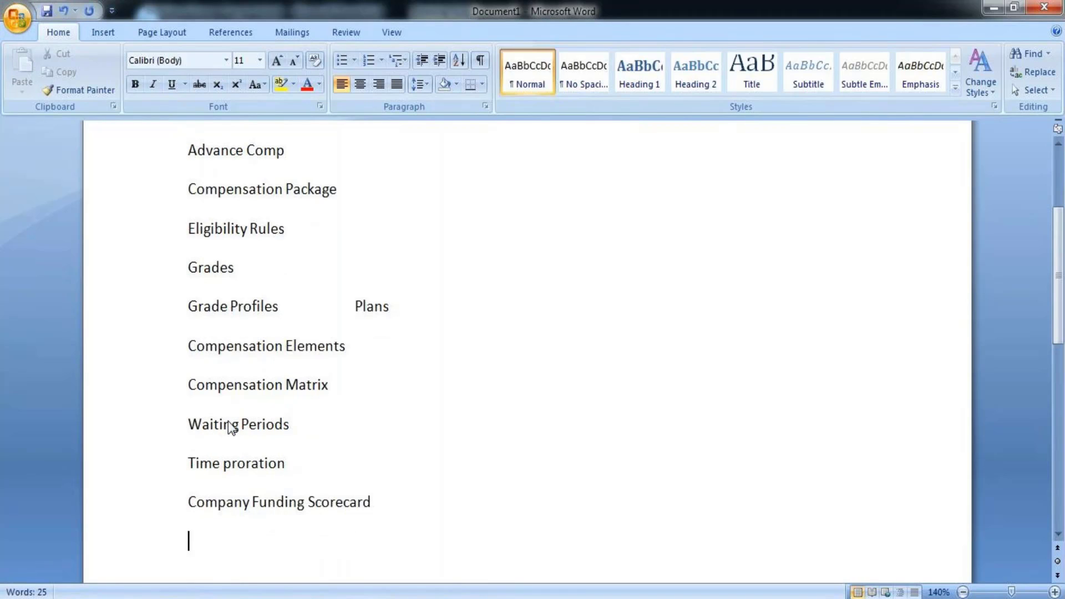
# Step: Add the line "Plan Modifer Scorecard" below "Company Funding Scorecard" and start a new line
pyautogui.write('Plan ')
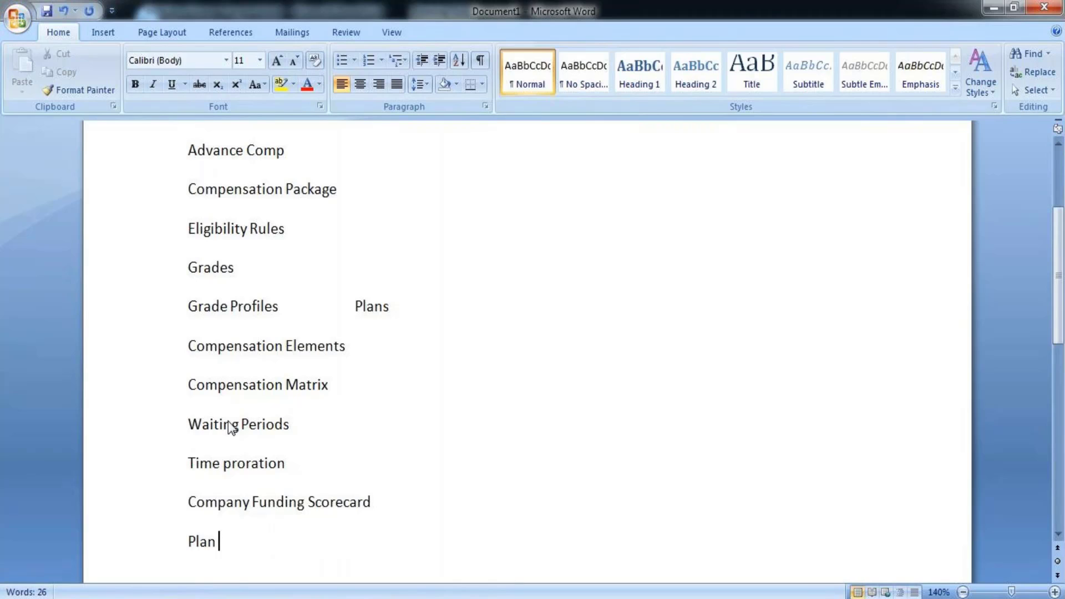
pyautogui.write('Modifer')
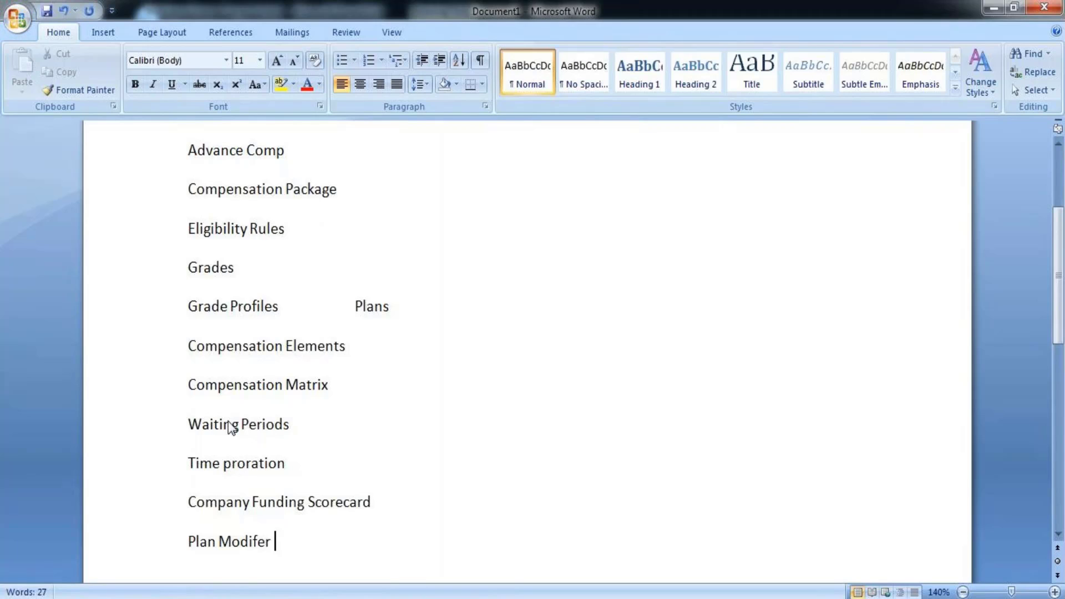
pyautogui.write(' Scorecar')
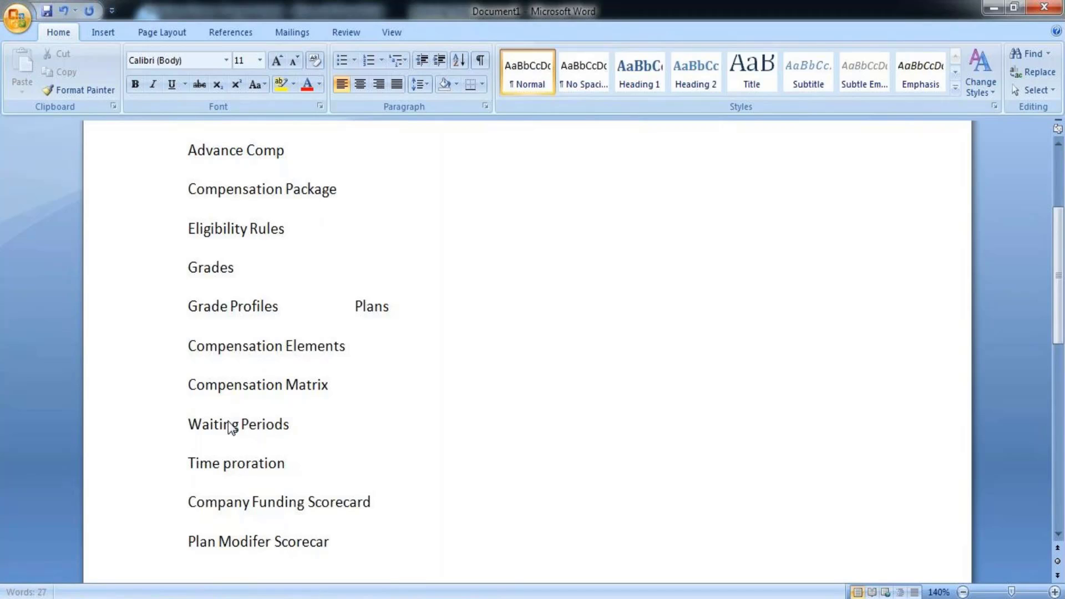
pyautogui.write('d')
pyautogui.press('Return')
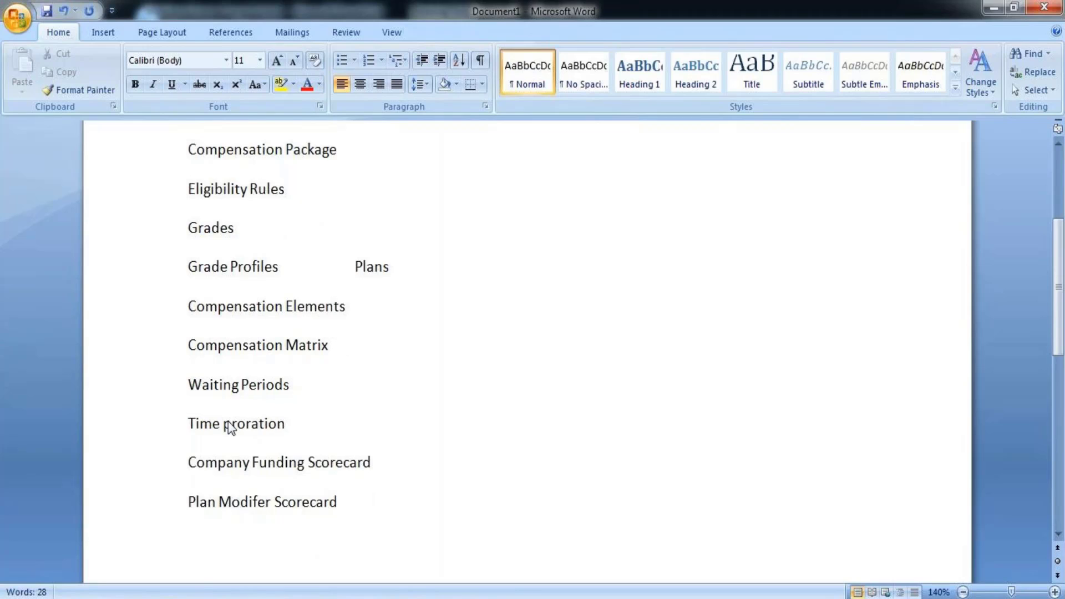
# Step: Add the line "Rounding Rule" below "Plan Modifer Scorecard"
pyautogui.write('Roun')
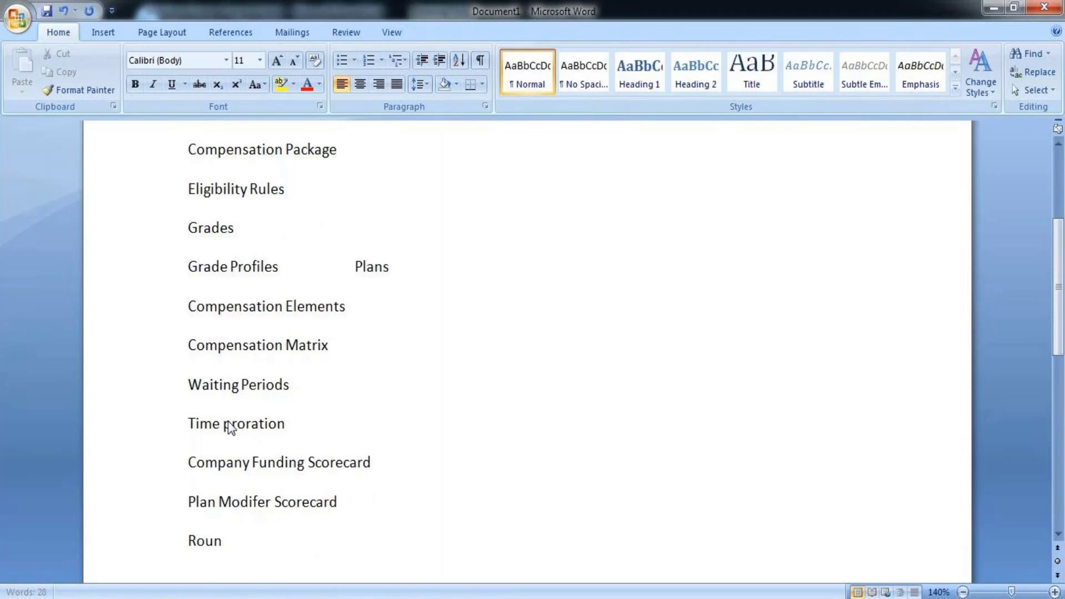
pyautogui.write('ding Rule')
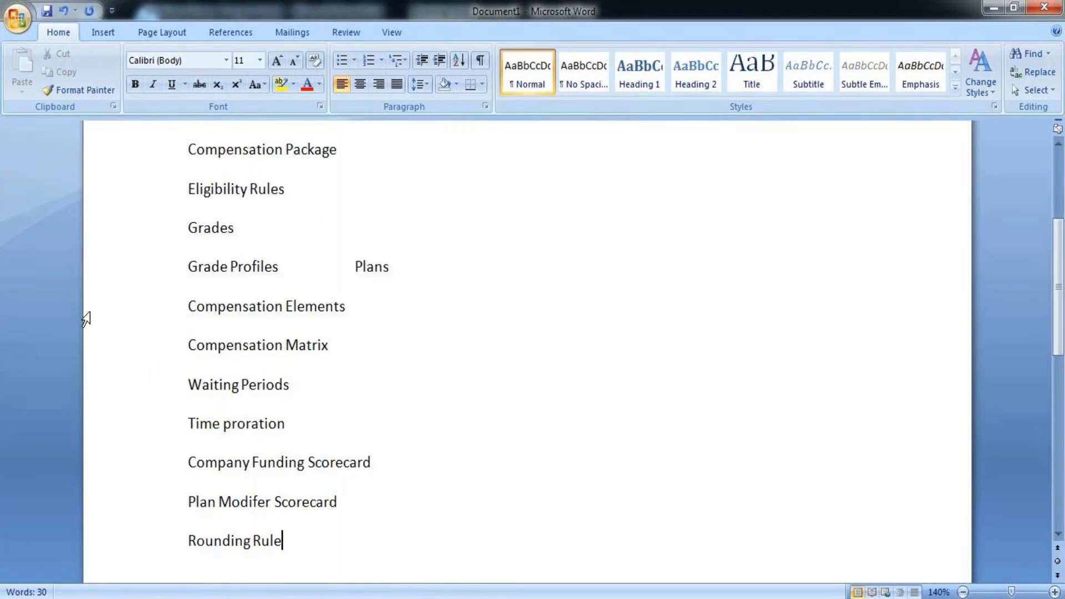
pyautogui.moveTo(203, 349); pyautogui.dragTo(268, 539)
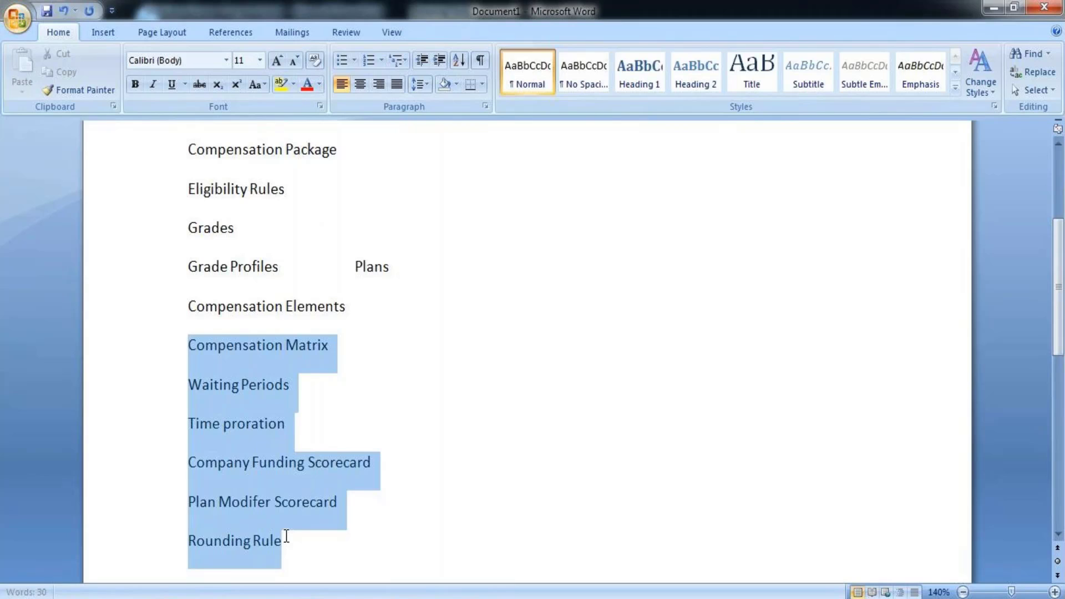
pyautogui.moveTo(286, 535); pyautogui.dragTo(344, 544)
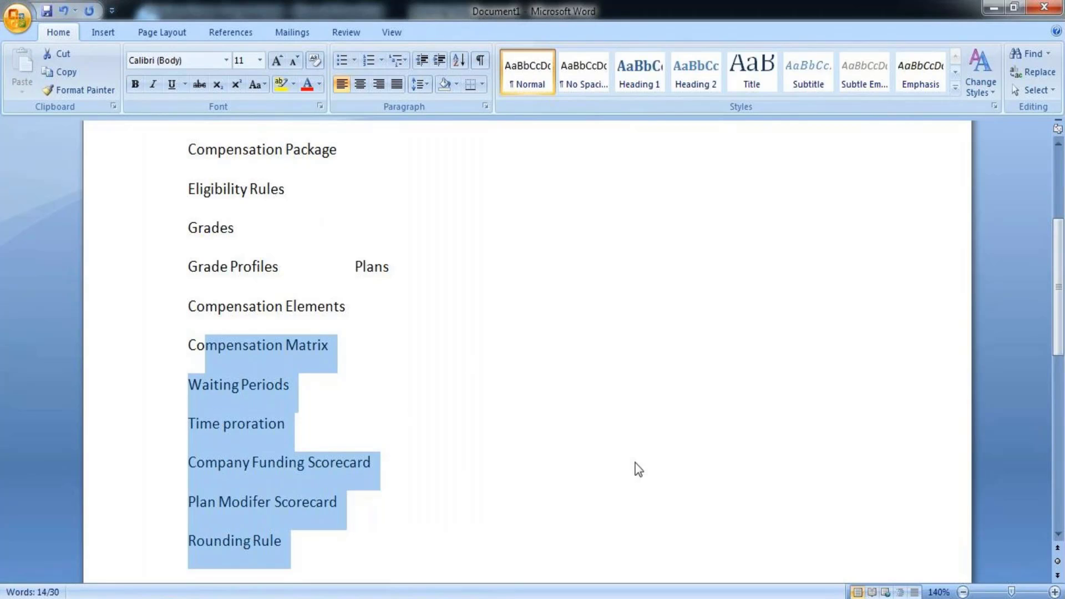
pyautogui.scroll(-1, 1061, 258)
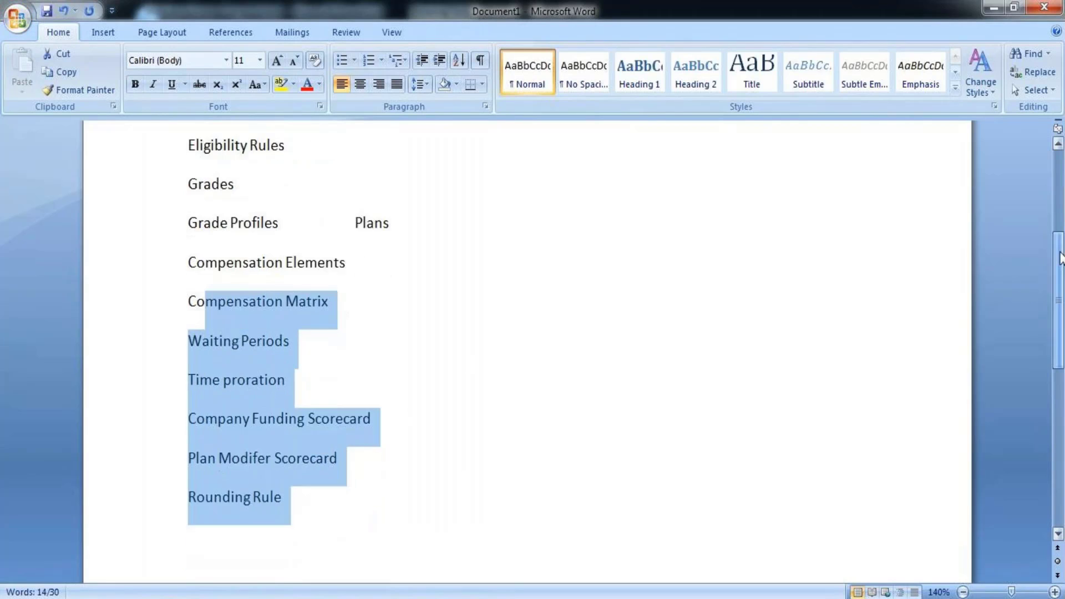
pyautogui.moveTo(1061, 258); pyautogui.dragTo(1062, 338)
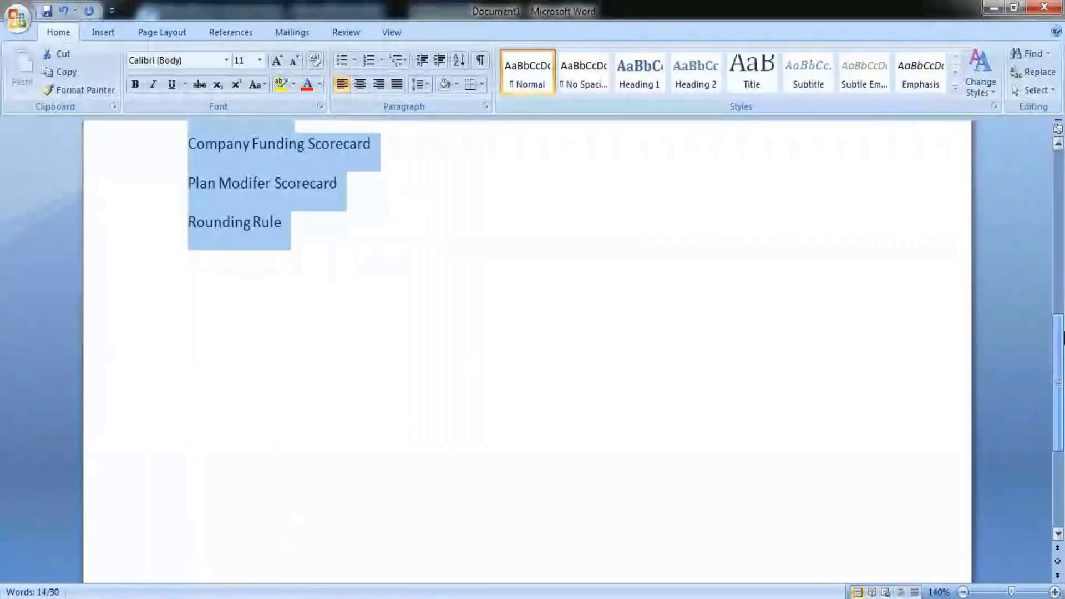
pyautogui.click(305, 234)
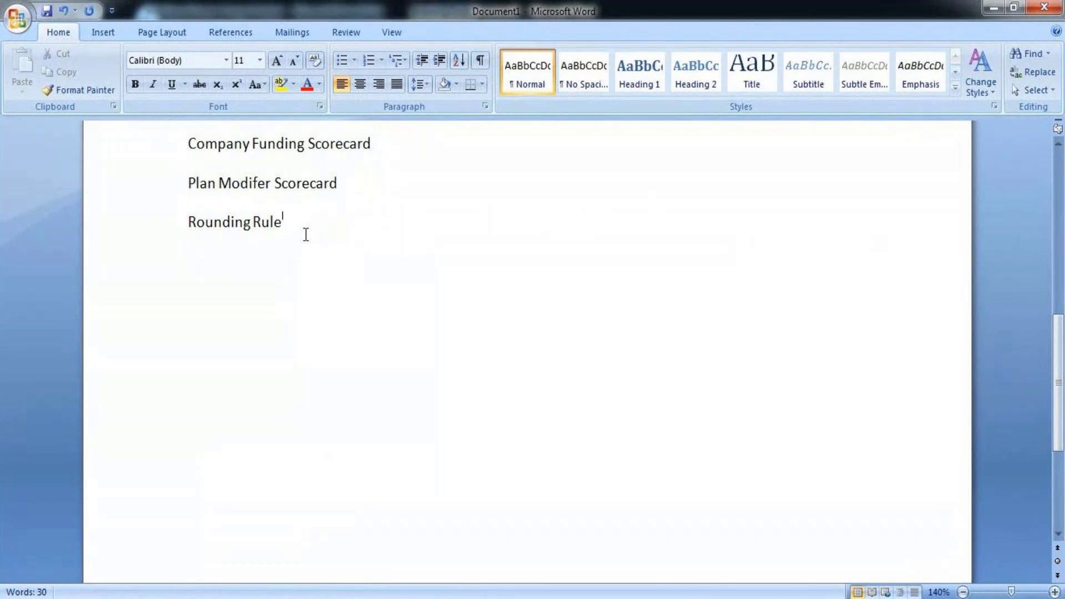
pyautogui.moveTo(1060, 390); pyautogui.dragTo(1061, 330)
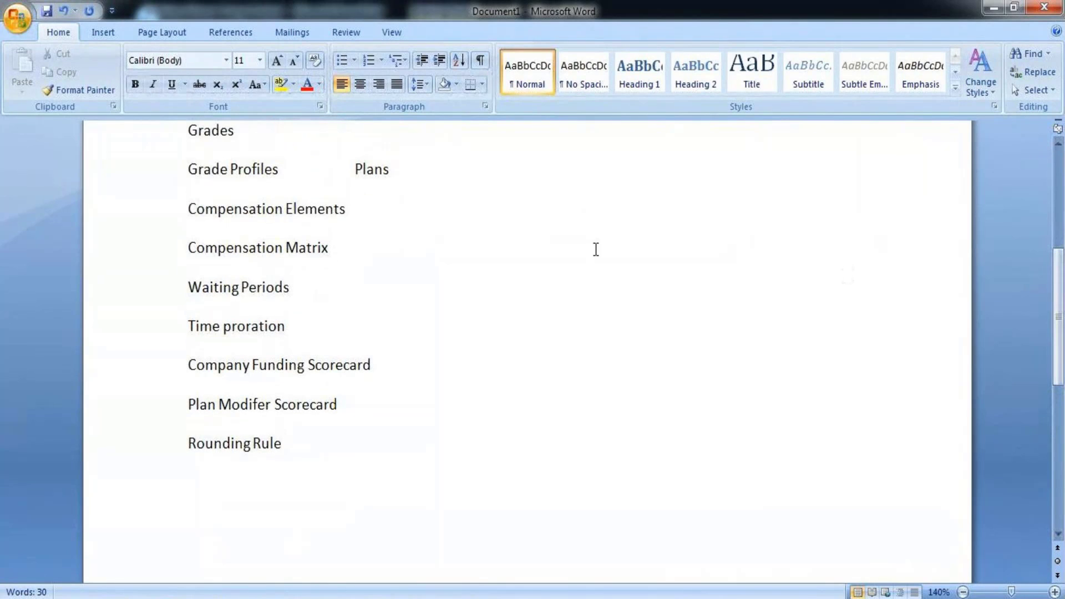
pyautogui.click(596, 249)
pyautogui.click(305, 451)
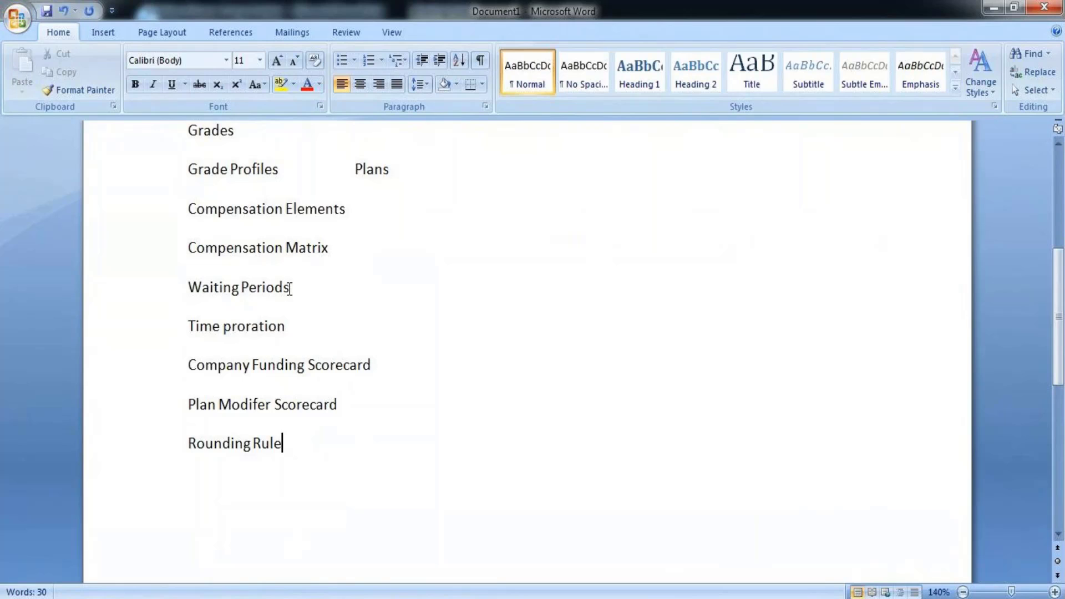
# Step: Append the description "- when employee is eligibible to participate in the plan" to the "Waiting Periods" line
pyautogui.moveTo(290, 293); pyautogui.dragTo(214, 282)
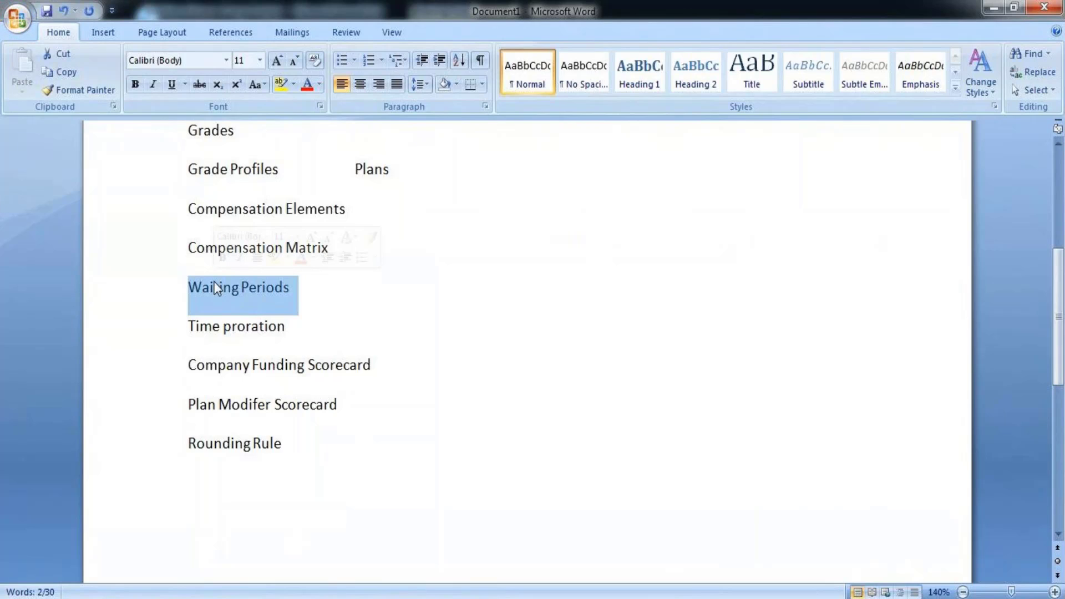
pyautogui.click(322, 298)
pyautogui.write('-')
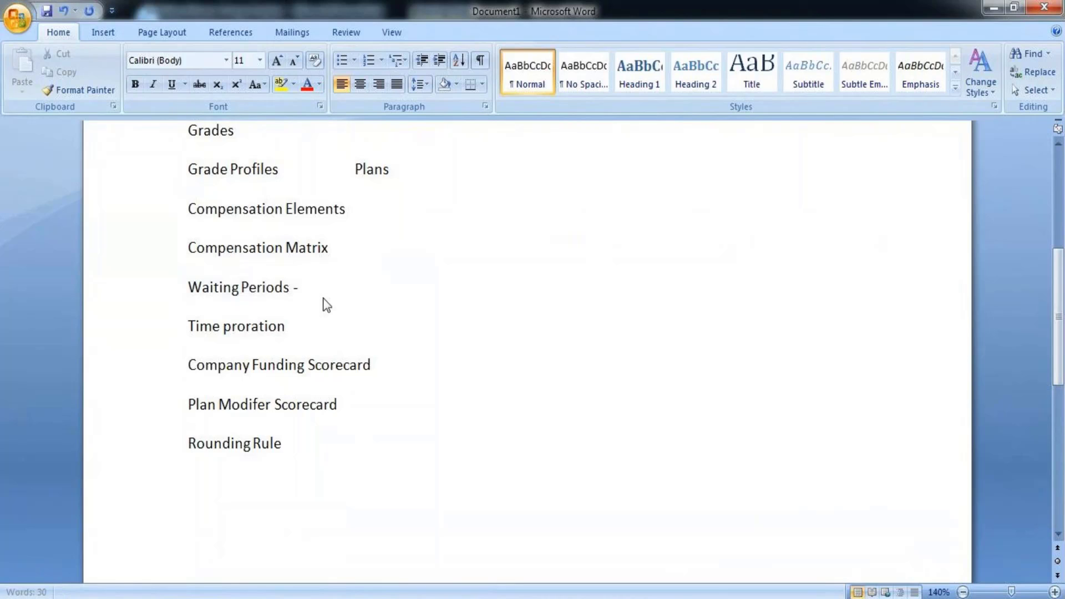
pyautogui.write(' when employee i')
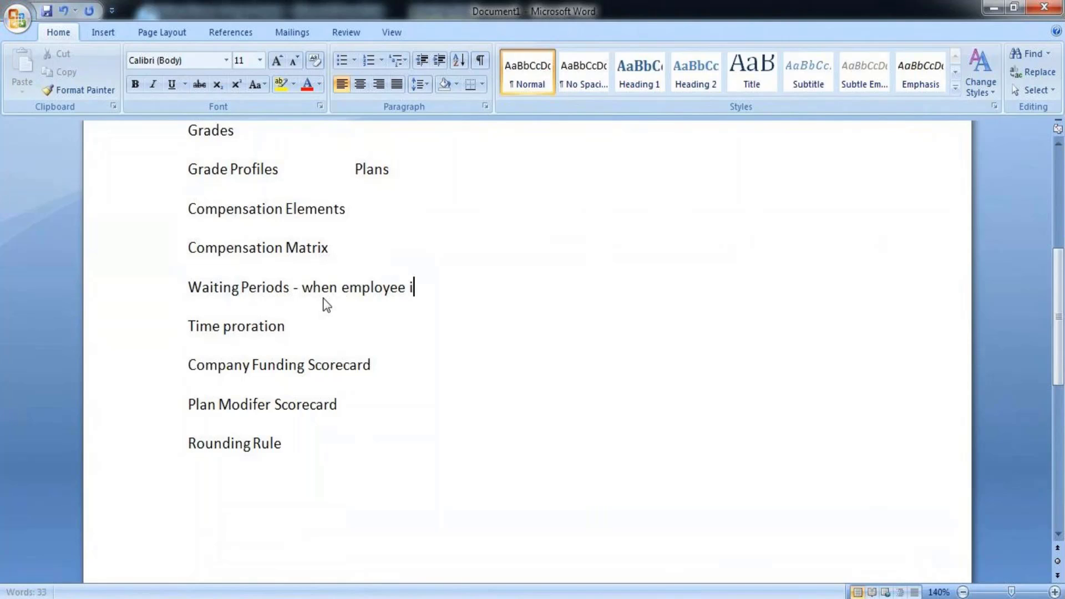
pyautogui.write('s eligibiblr')
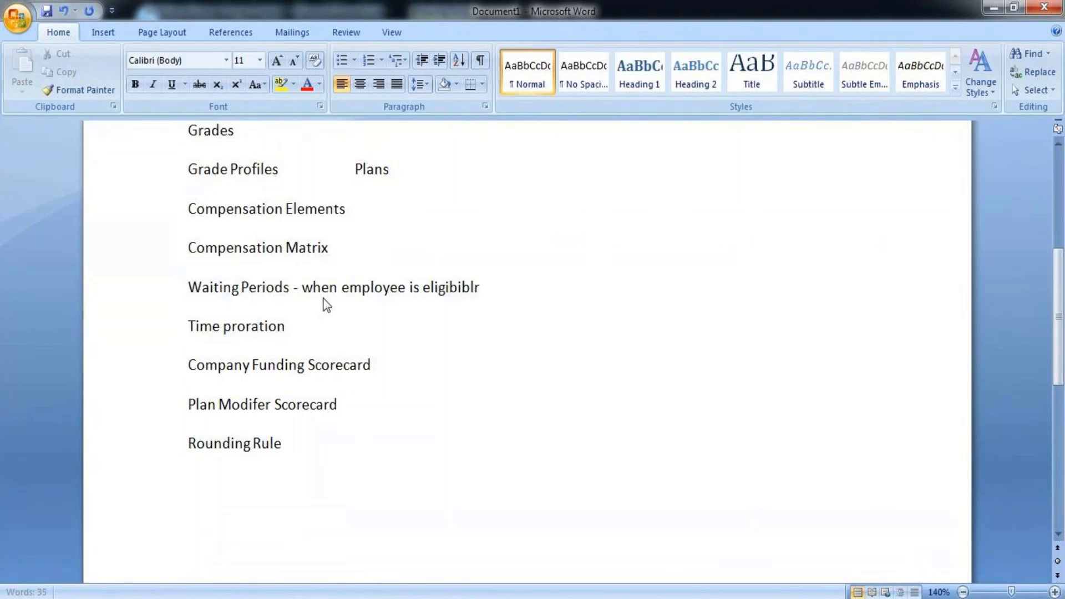
pyautogui.press('BackSpace')
pyautogui.write('e')
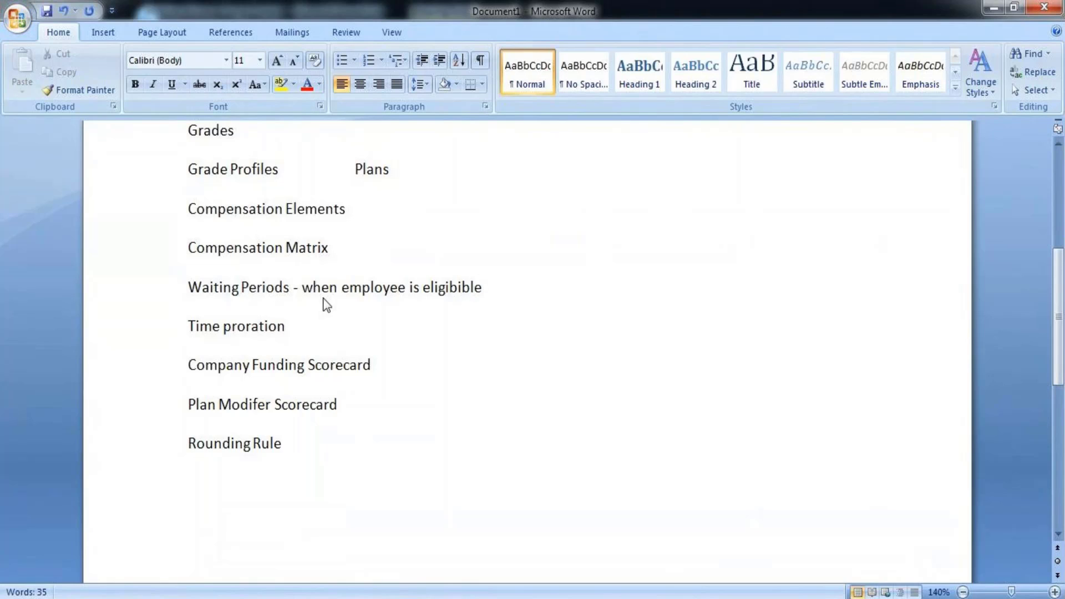
pyautogui.write(' to participa')
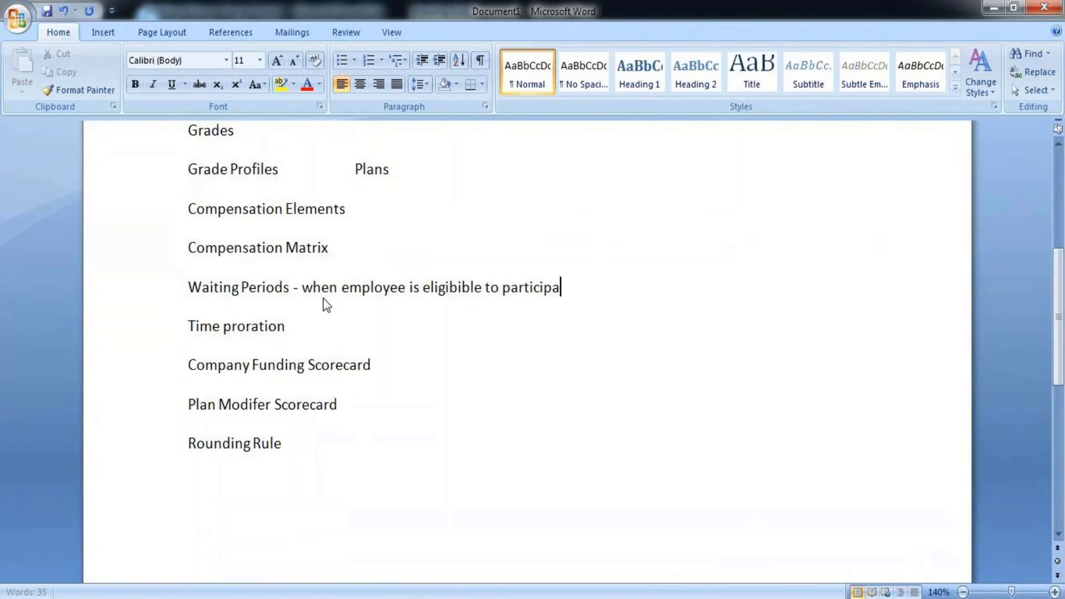
pyautogui.write('te in')
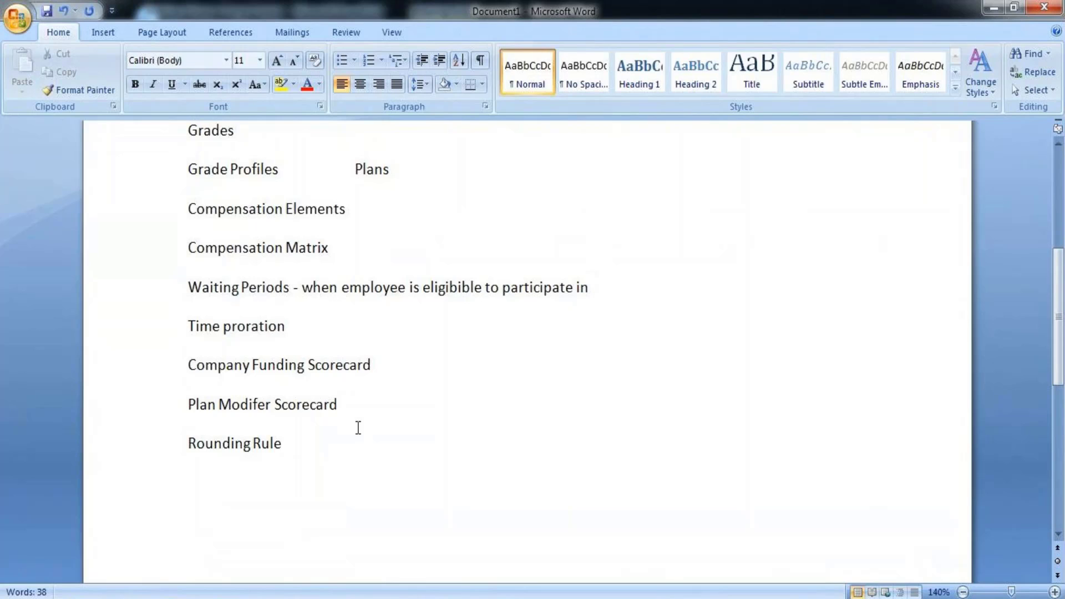
pyautogui.write('the plan')
pyautogui.press('Return')
pyautogui.press('Return')
pyautogui.press('BackSpace')
pyautogui.press('BackSpace')
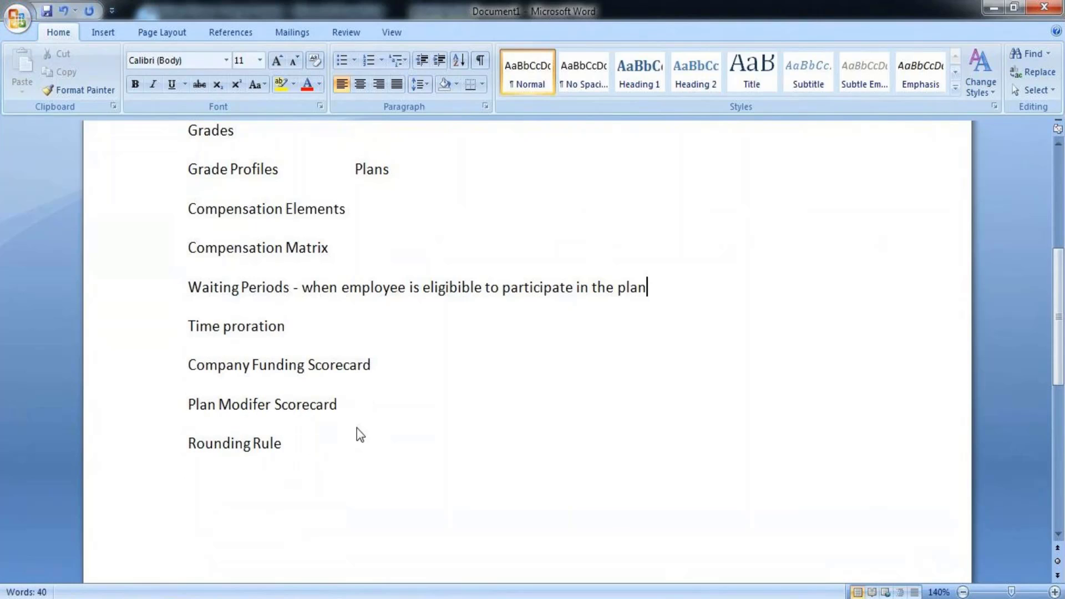
# Step: Begin a description on the "Time proration" line with "- A set of rules that are used to determine"
pyautogui.click(315, 331)
pyautogui.write('-')
pyautogui.write('A set of ')
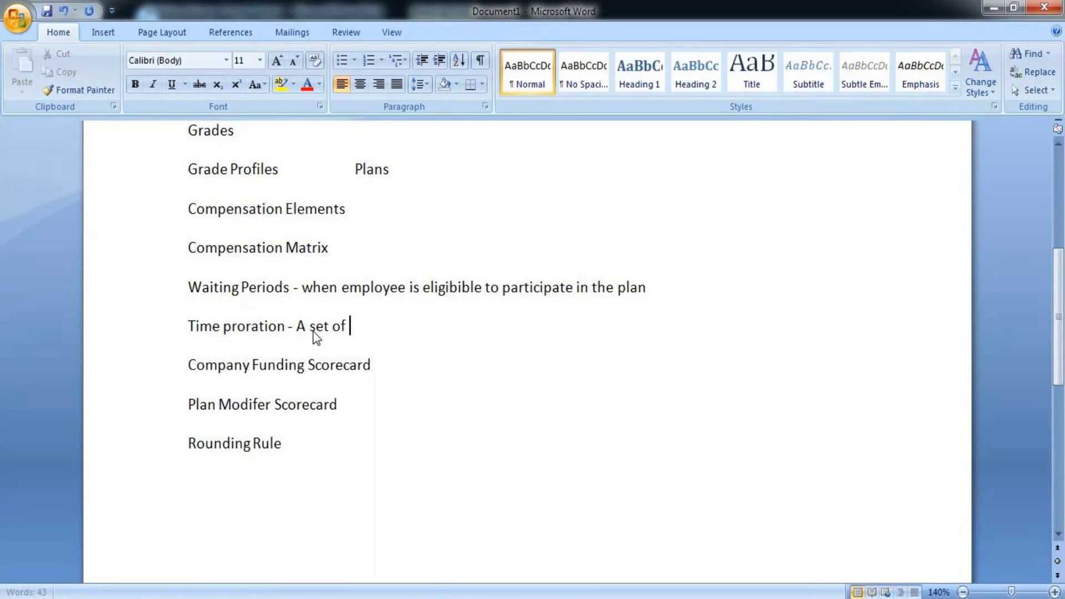
pyautogui.write('rules th')
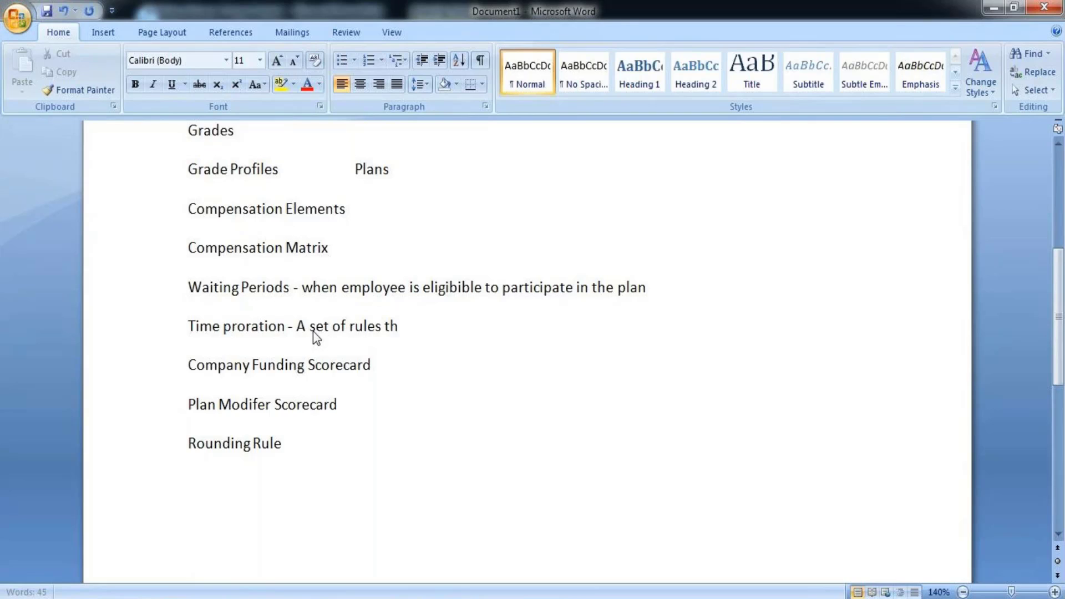
pyautogui.write('at are use')
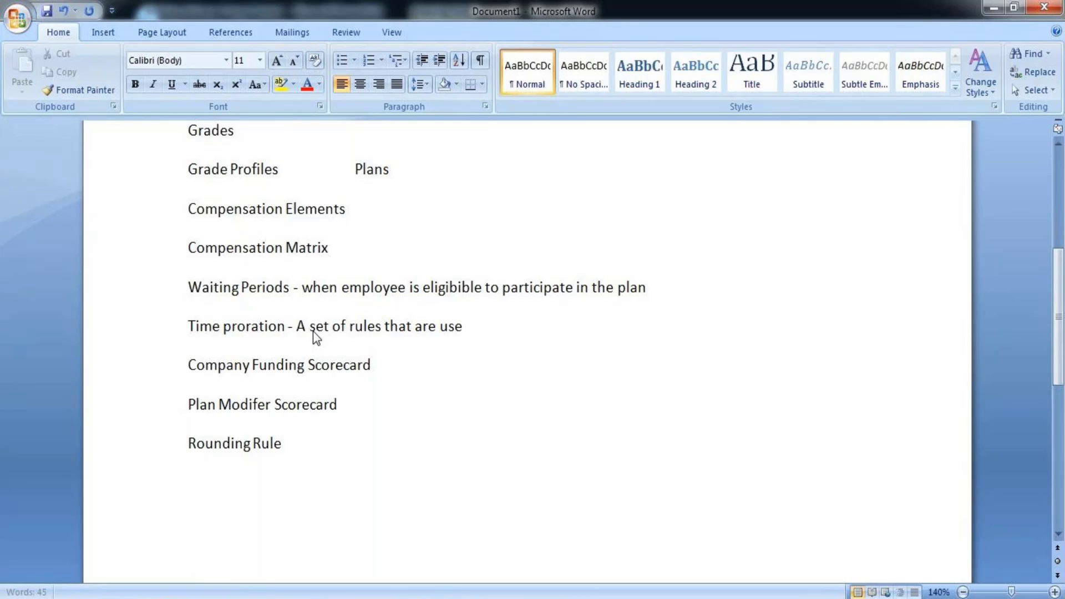
pyautogui.write('d to e')
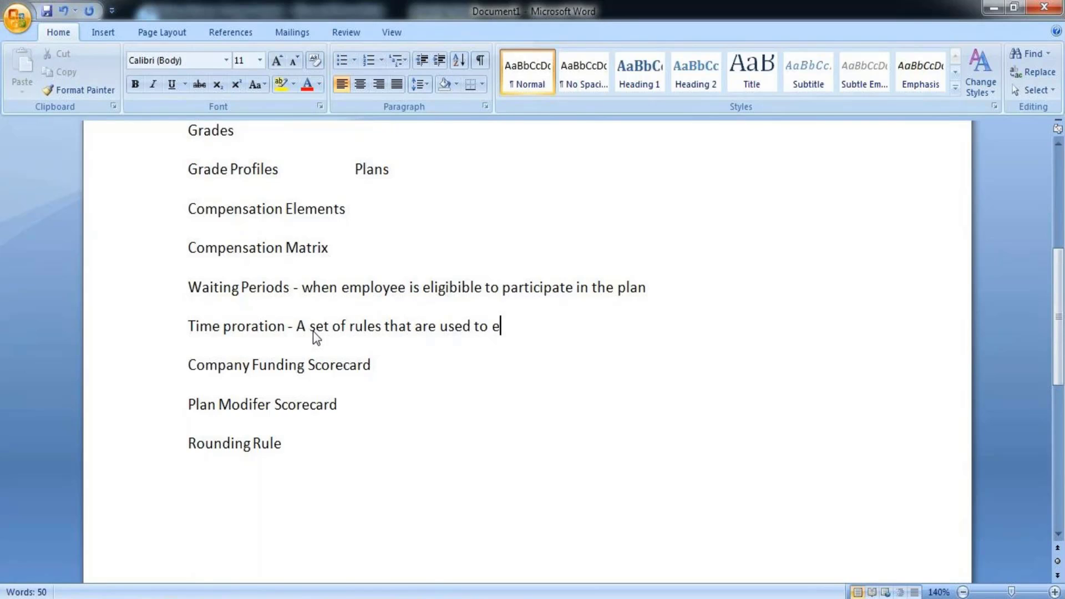
pyautogui.press('BackSpace')
pyautogui.write('deter')
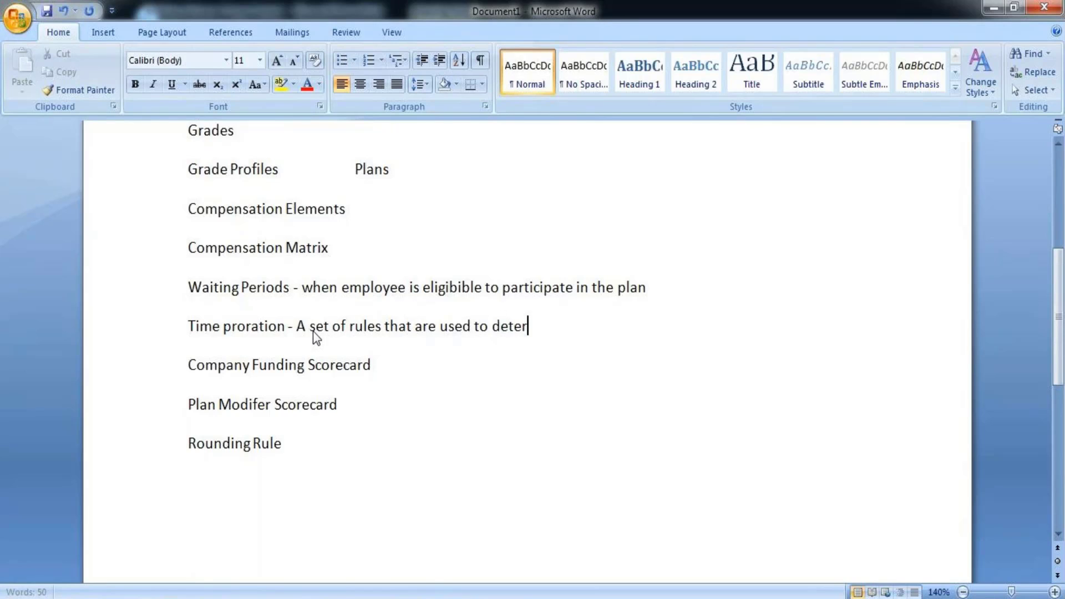
pyautogui.write('mine')
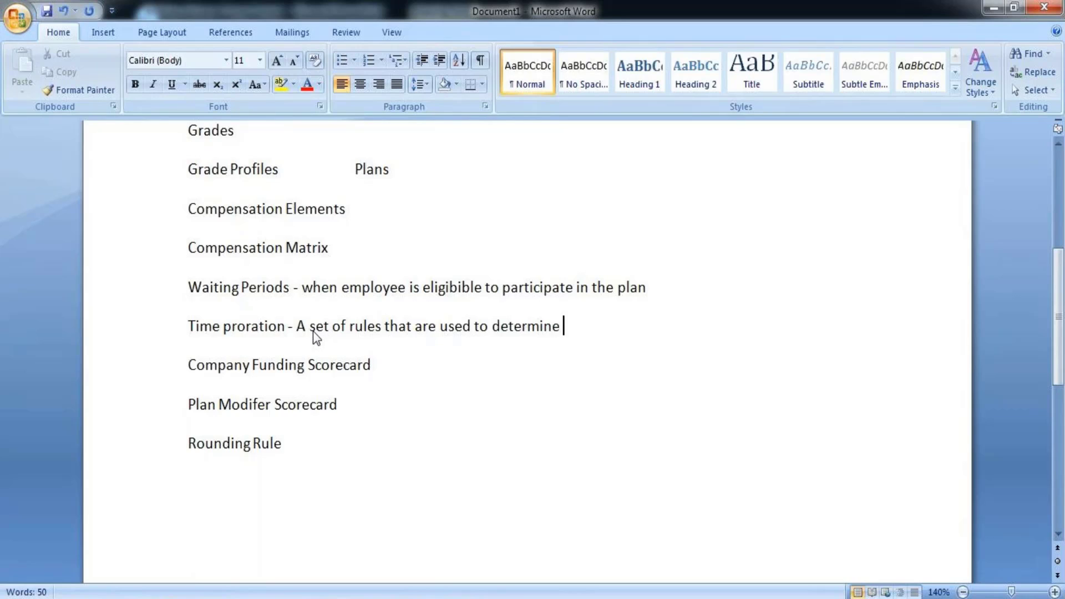
# Step: Continue the "Time proration" description with "when employee will be elig" and remove the stray letters from "set"
pyautogui.write(' when employee ')
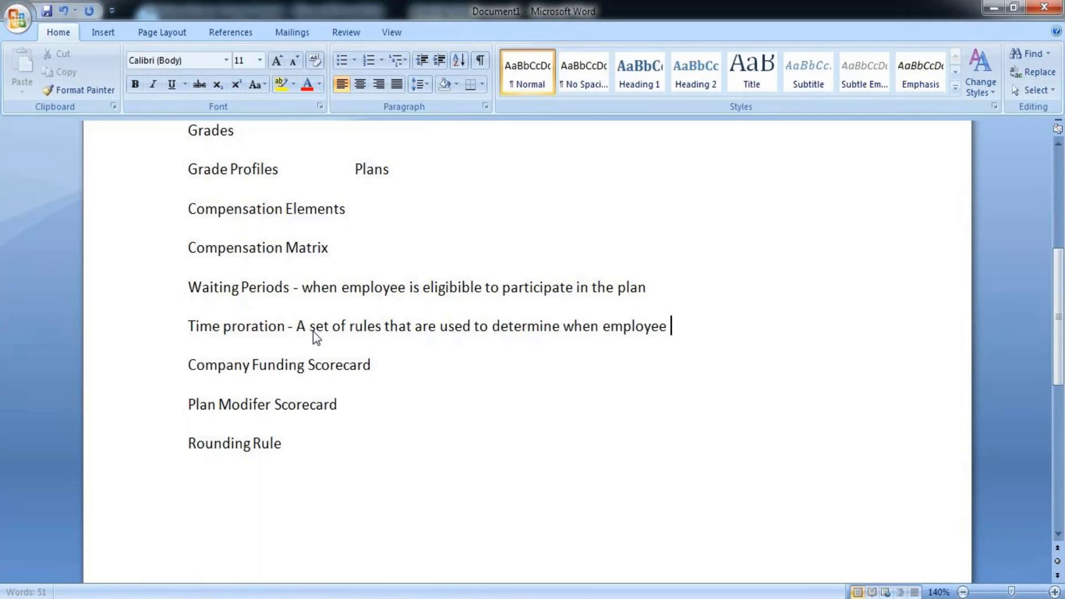
pyautogui.write('will ')
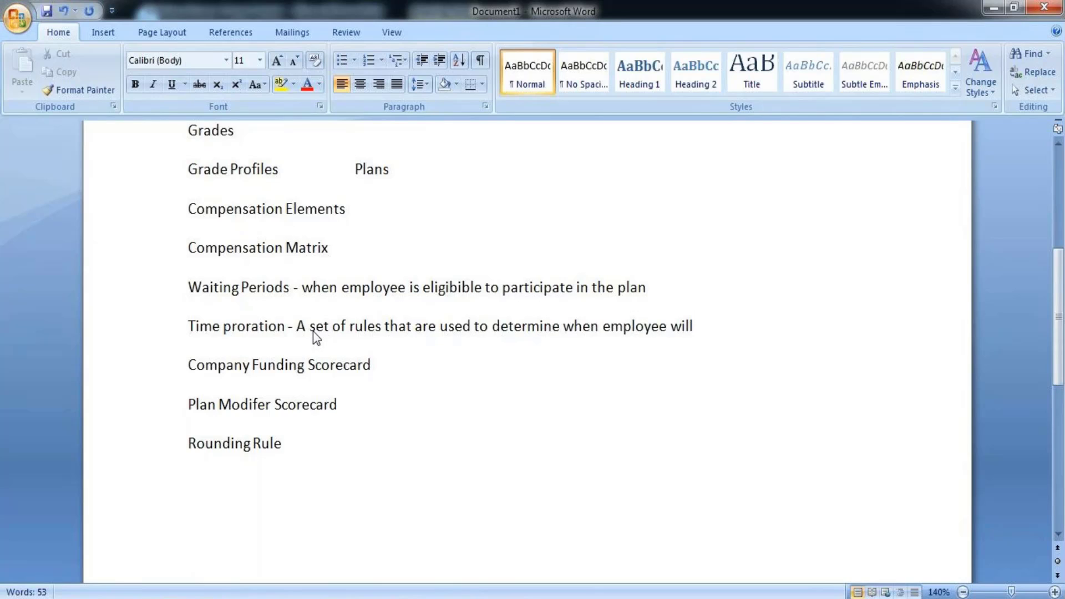
pyautogui.write('be eli')
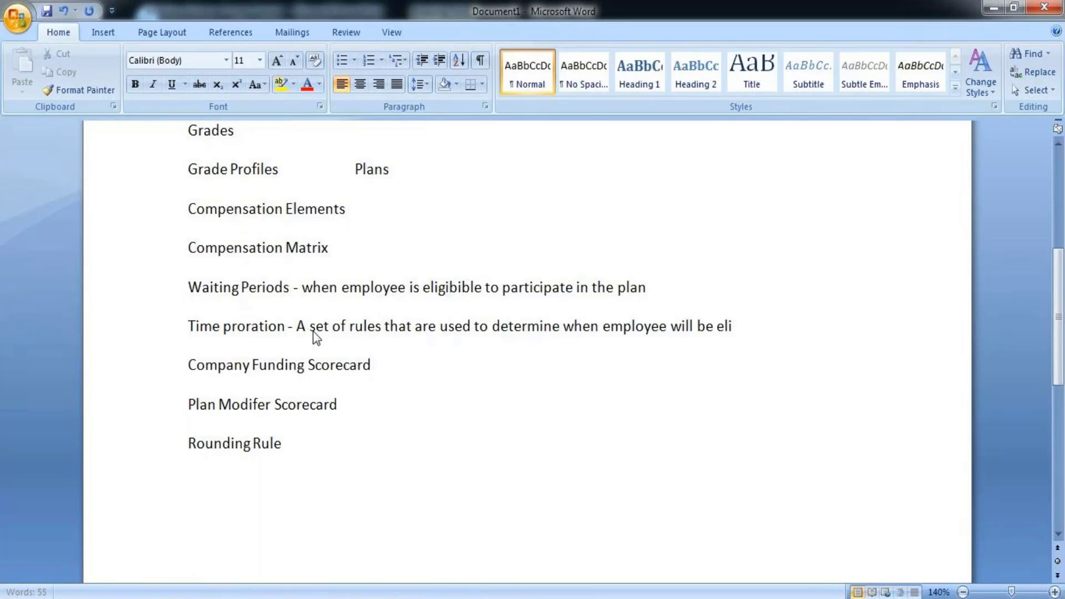
pyautogui.write('gble')
pyautogui.press('BackSpace')
pyautogui.press('BackSpace')
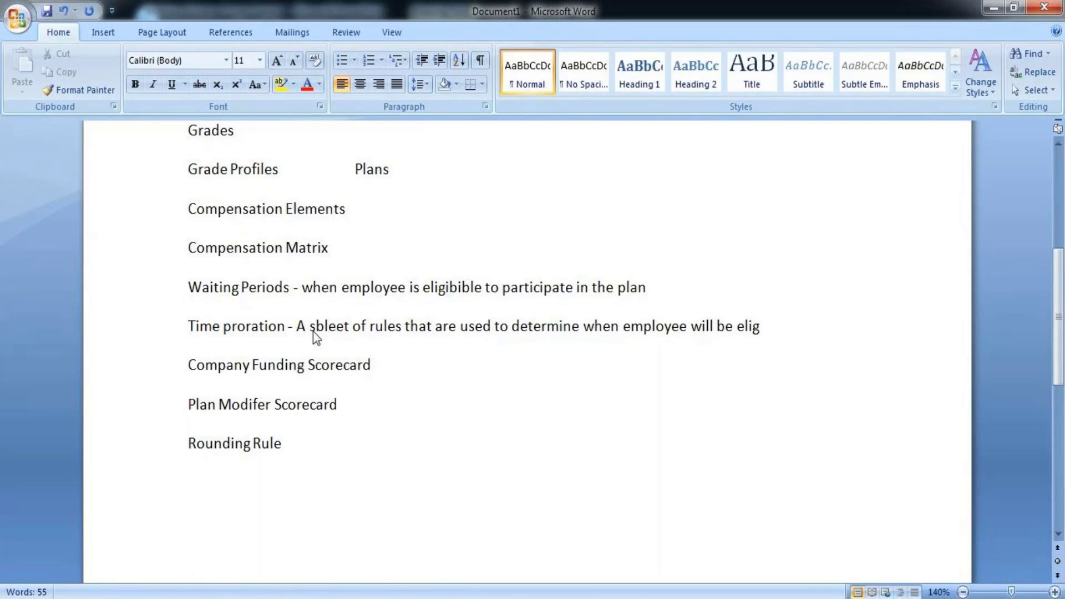
pyautogui.press('BackSpace')
pyautogui.press('BackSpace')
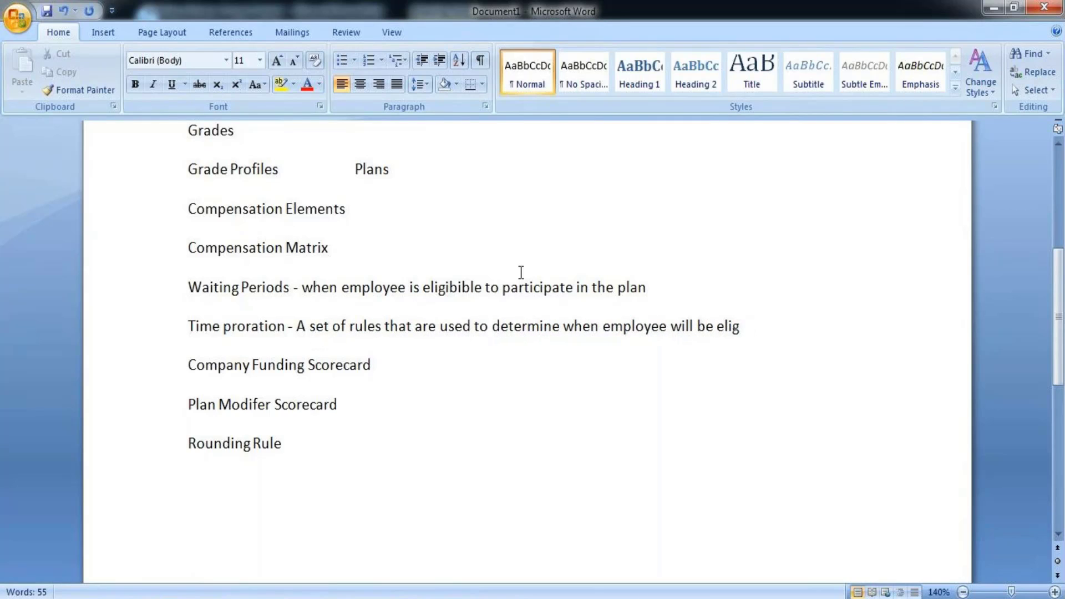
# Step: Finish the "Time proration" description so that it ends with "eligible to receive merit or bonus."
pyautogui.click(744, 328)
pyautogui.write('ible to receive')
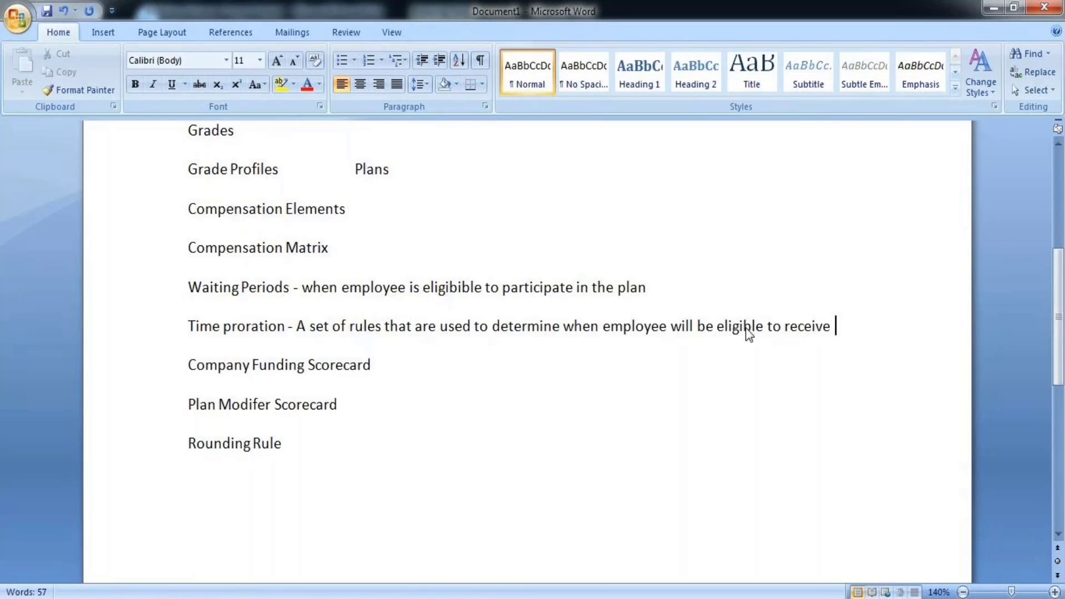
pyautogui.write('m')
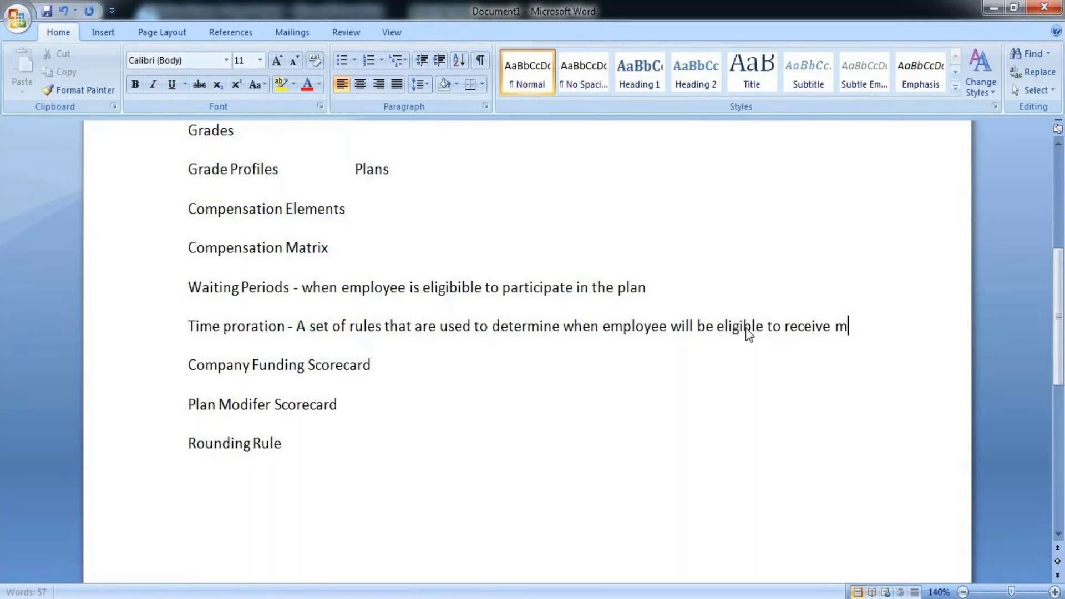
pyautogui.write('erit a')
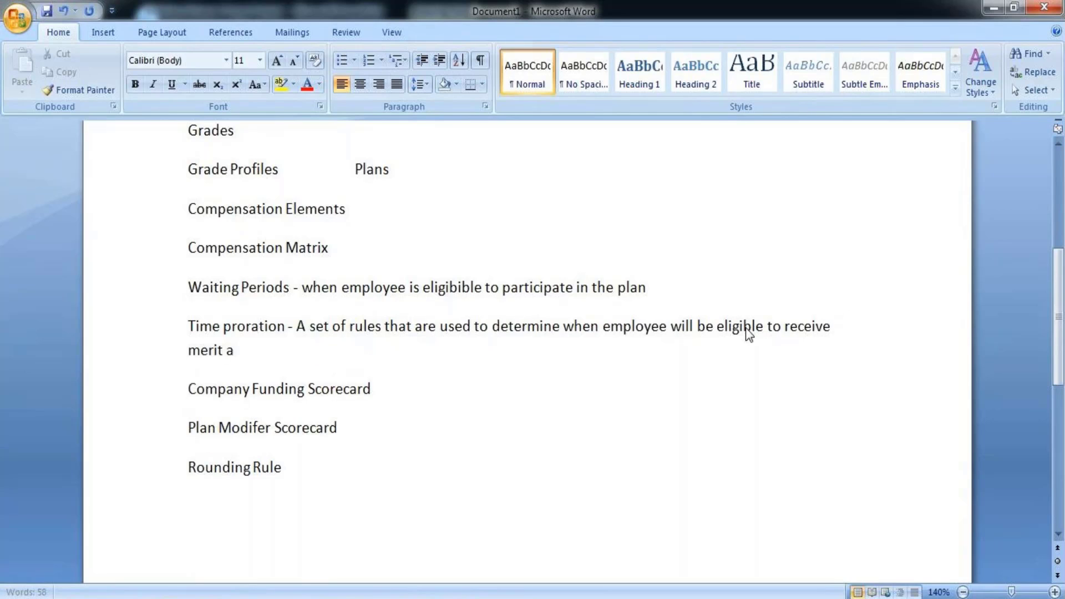
pyautogui.write('ndb')
pyautogui.press('BackSpace')
pyautogui.press('BackSpace')
pyautogui.press('BackSpace')
pyautogui.press('BackSpace')
pyautogui.write('or bn')
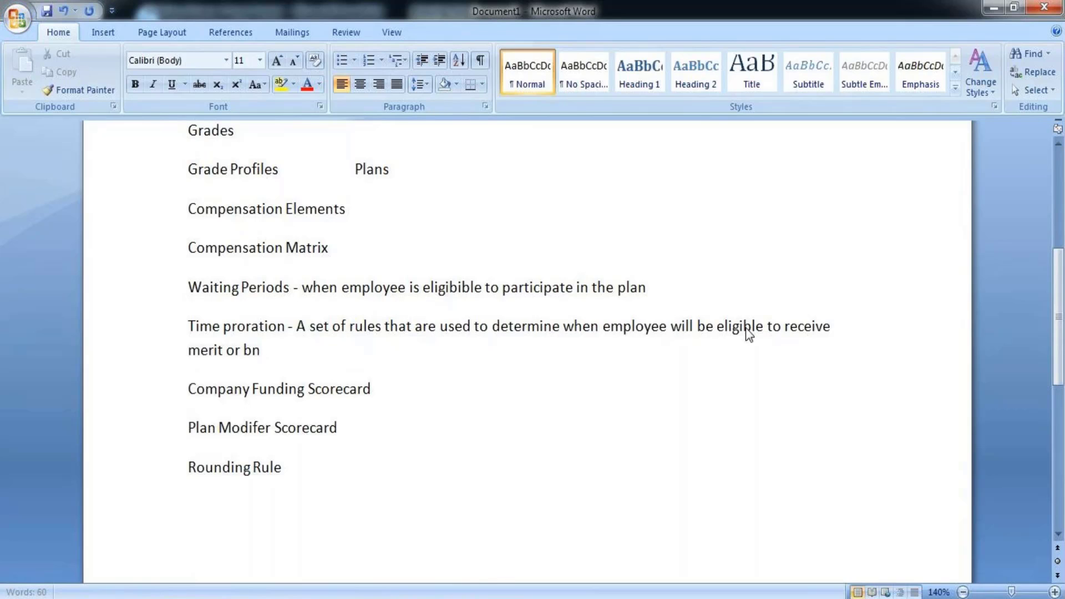
pyautogui.press('BackSpace')
pyautogui.write('onus.')
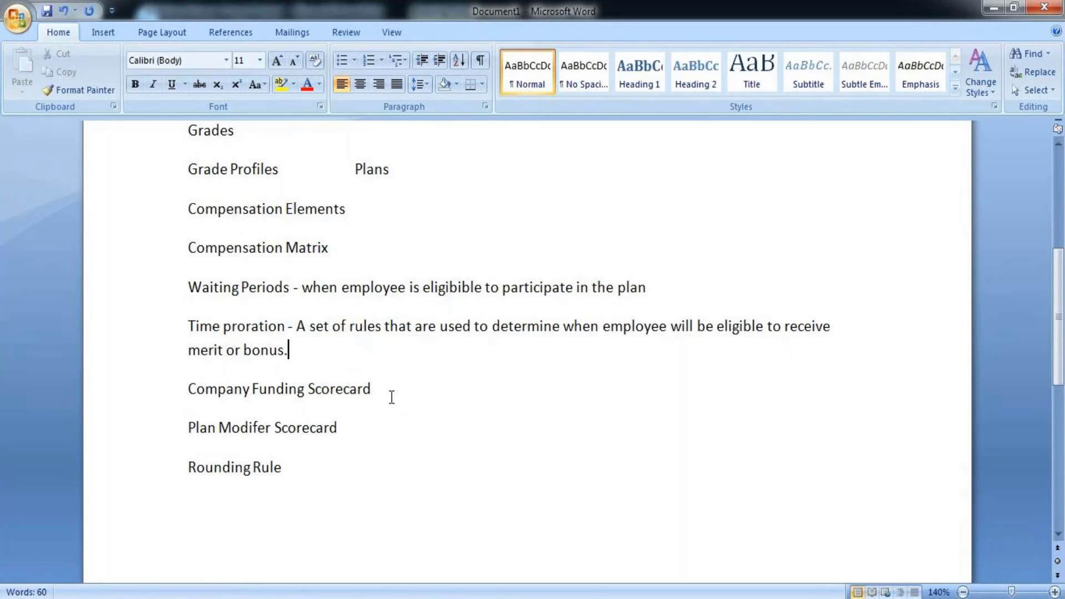
pyautogui.moveTo(388, 394); pyautogui.dragTo(382, 428)
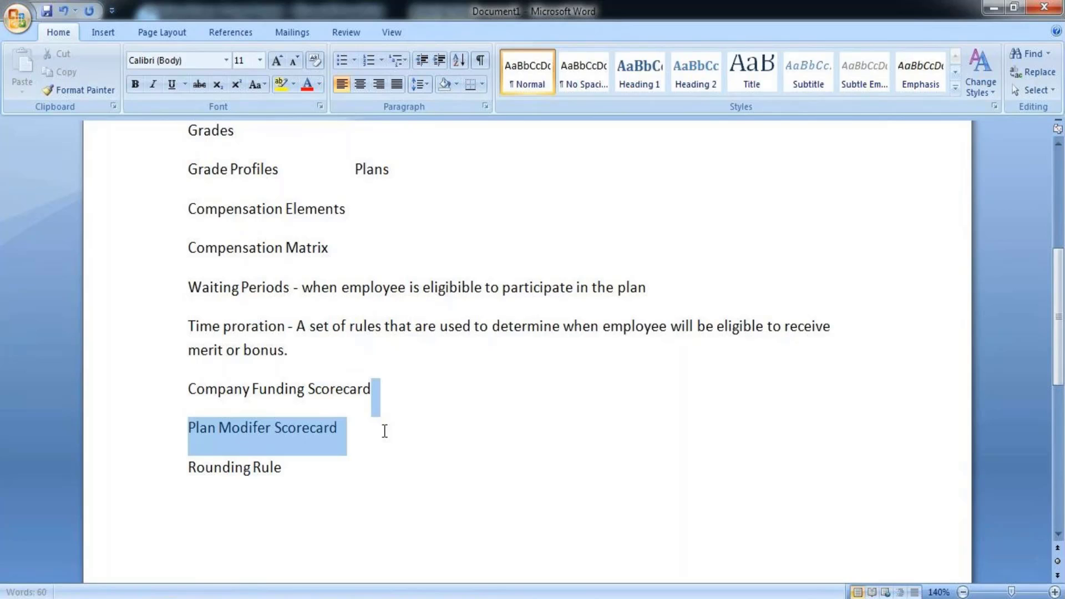
pyautogui.moveTo(384, 431); pyautogui.dragTo(383, 432)
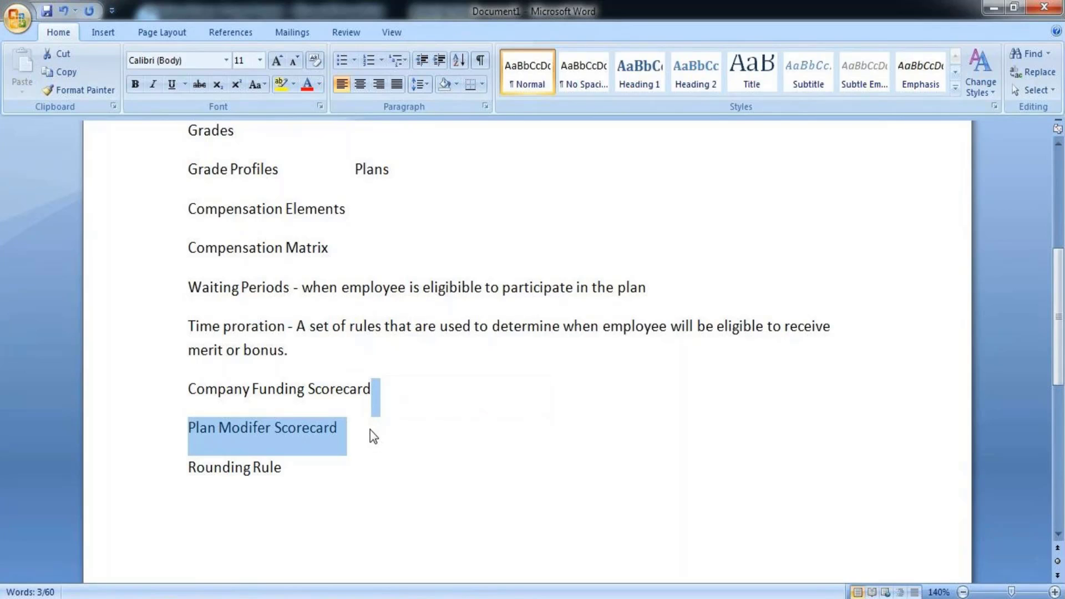
# Step: Append the description "- Evaluates company and invidual worker performance" to the "Plan Modifer Scorecard" line
pyautogui.click(370, 430)
pyautogui.write('-')
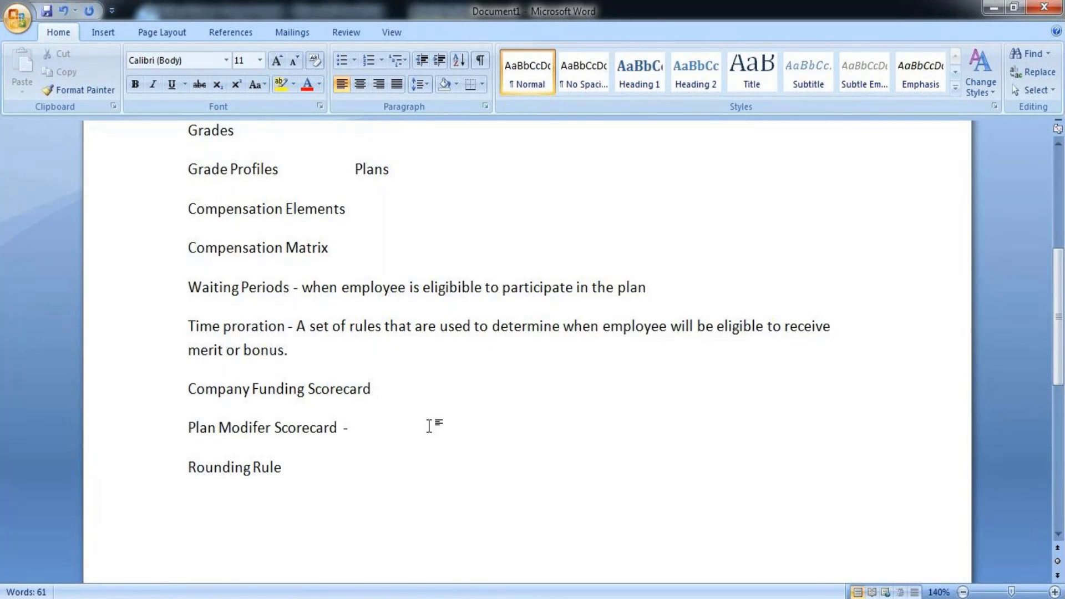
pyautogui.write('Evaluated')
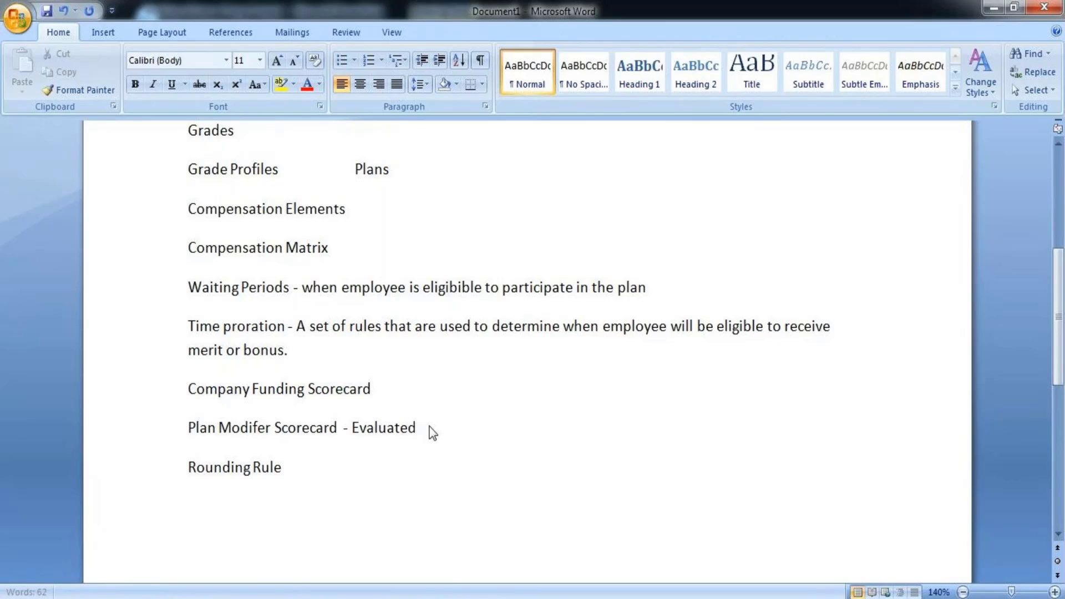
pyautogui.press('BackSpace')
pyautogui.write('s company and inv')
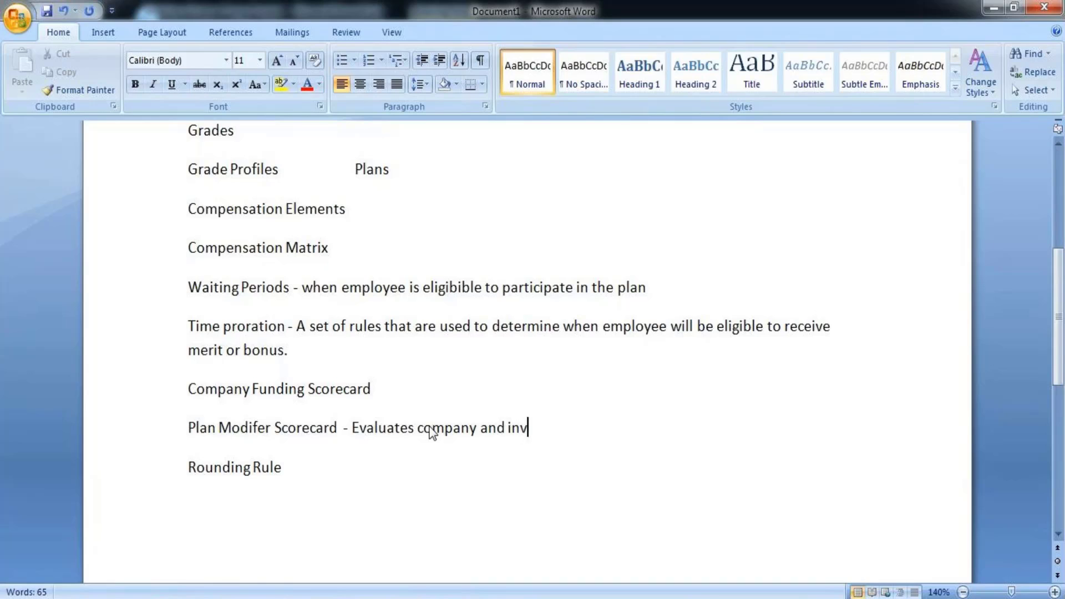
pyautogui.write('idual worker')
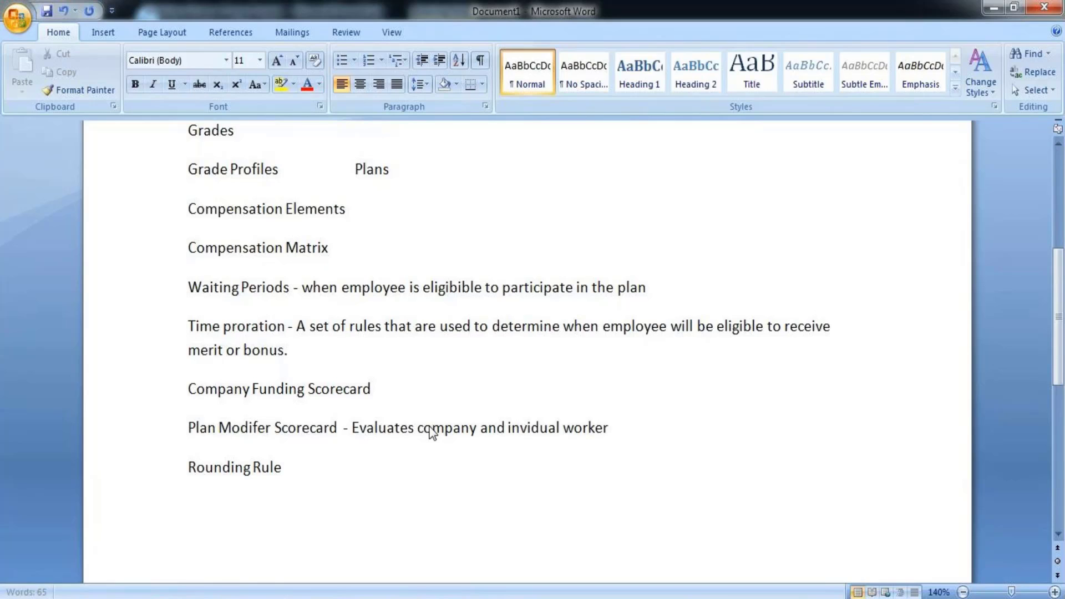
pyautogui.write(' perfor')
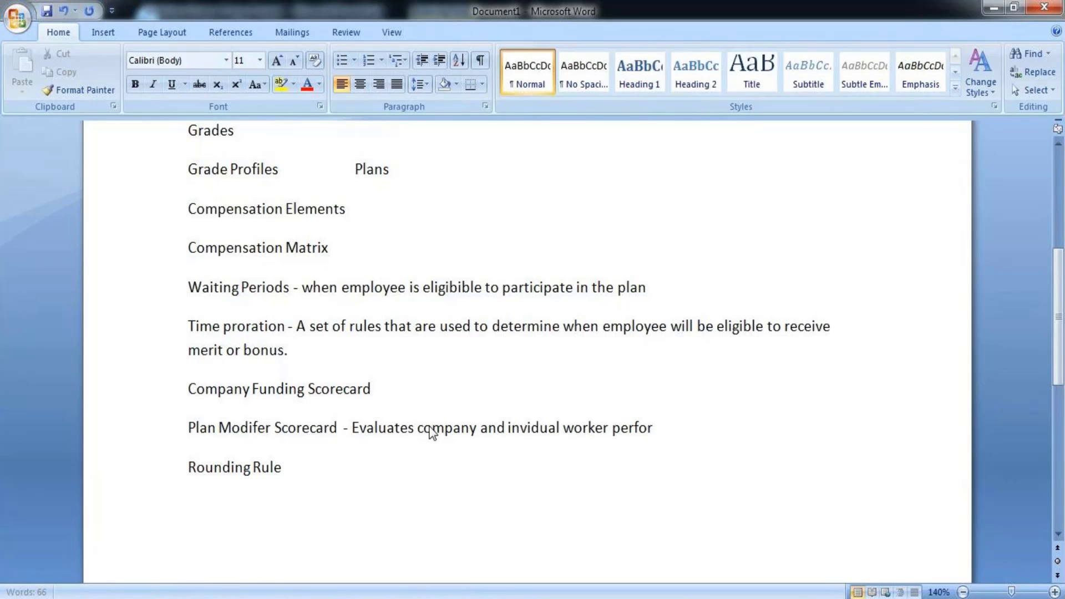
pyautogui.write('mance')
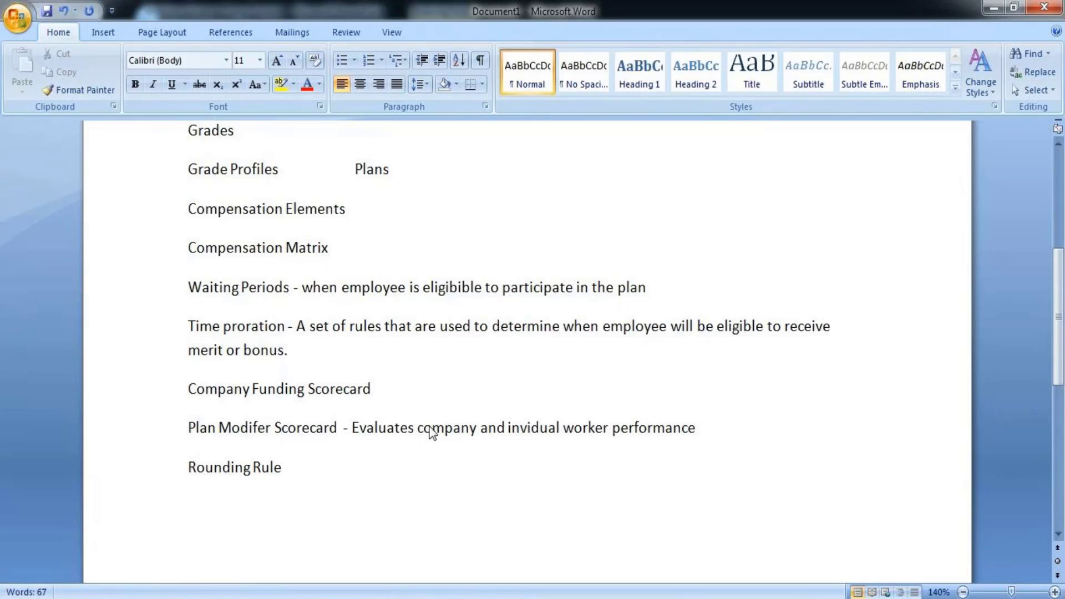
# Step: Finish the "Plan Modifer Scorecard" description so that it ends with "as part of merit process"
pyautogui.write(' as a')
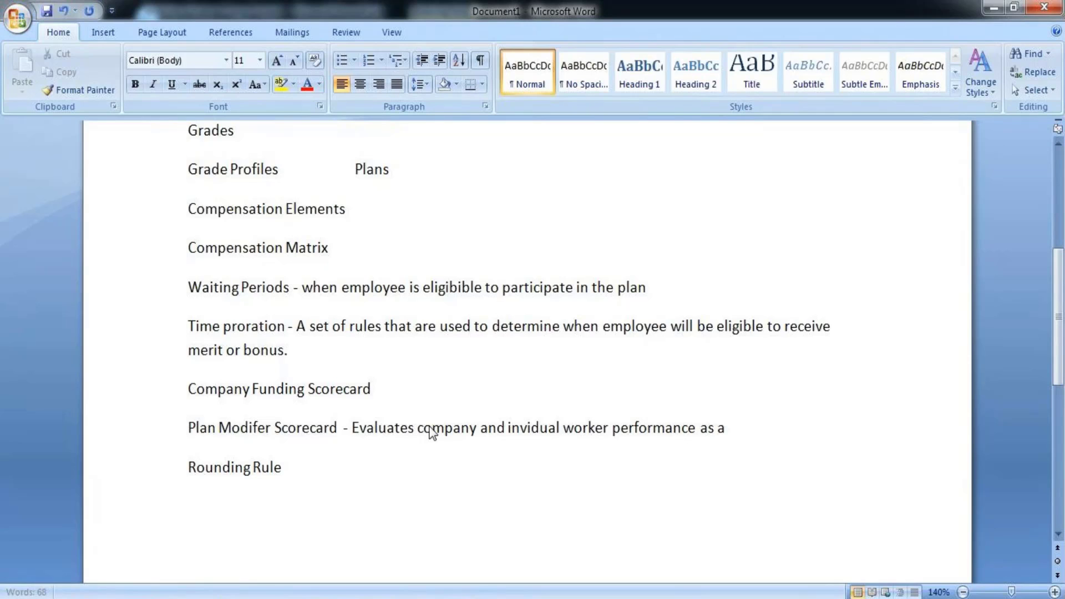
pyautogui.press('BackSpace')
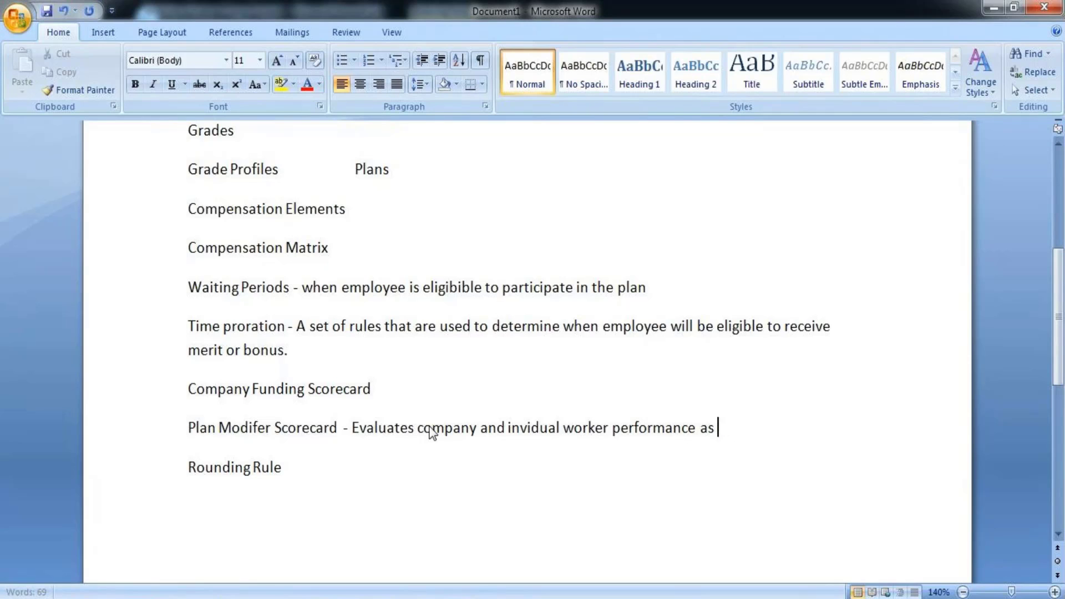
pyautogui.write('part of')
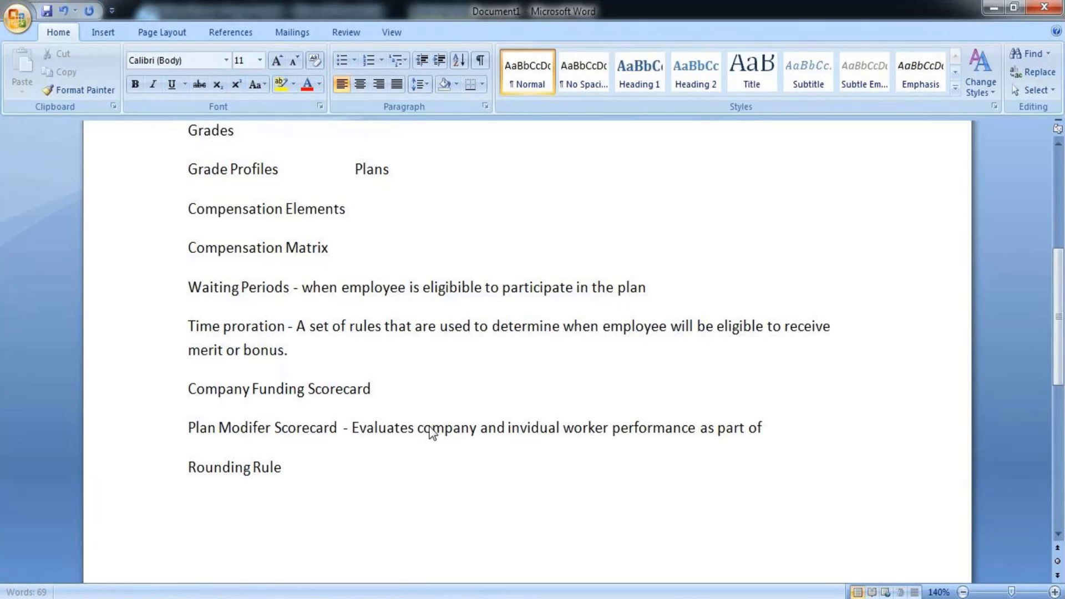
pyautogui.write(' merit ')
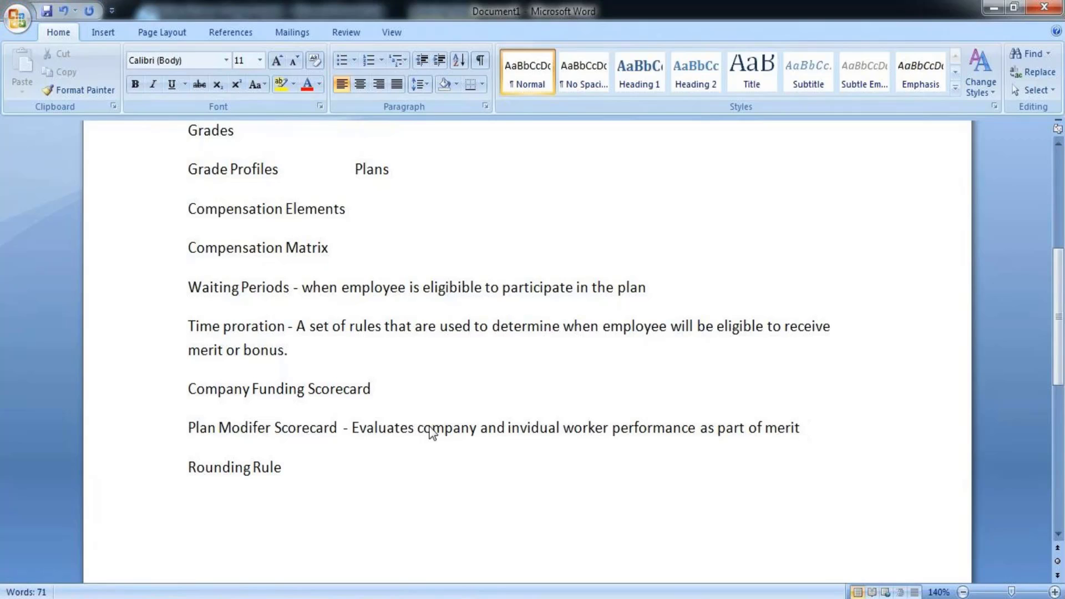
pyautogui.write('process')
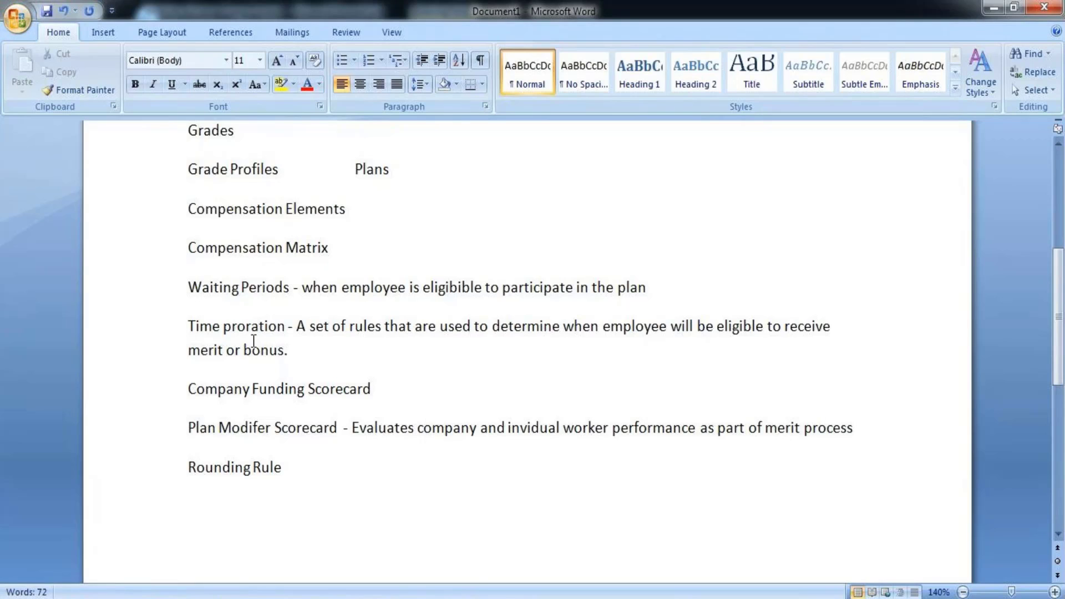
pyautogui.moveTo(360, 428); pyautogui.dragTo(399, 428)
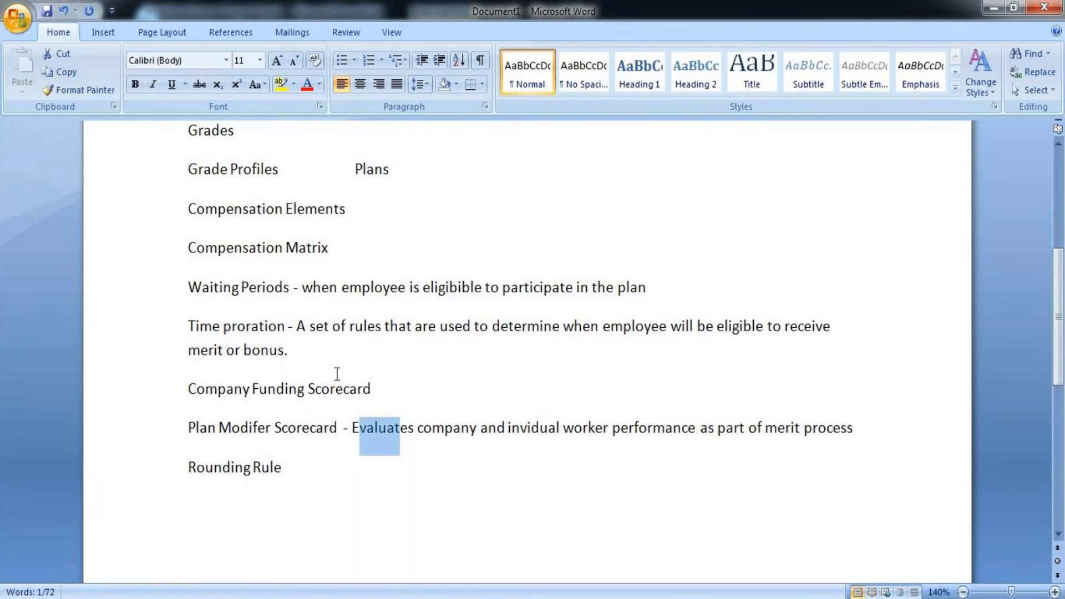
pyautogui.moveTo(337, 373); pyautogui.dragTo(342, 422)
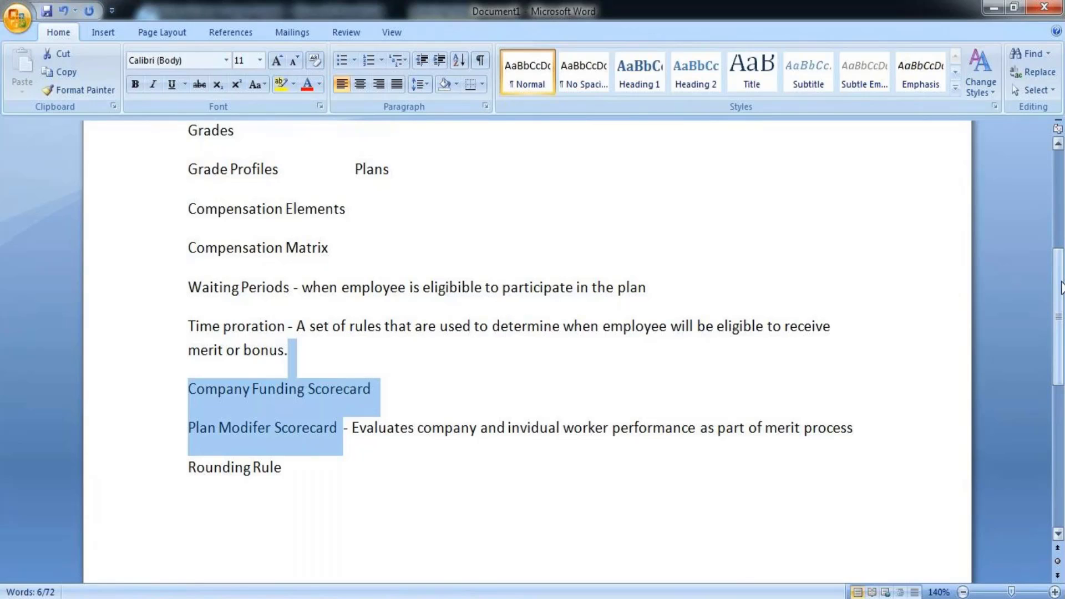
# Step: Add the heading text "Advance Compensation Structure" below "Rounding Rule", separated by an empty line
pyautogui.moveTo(1061, 288); pyautogui.dragTo(1061, 355)
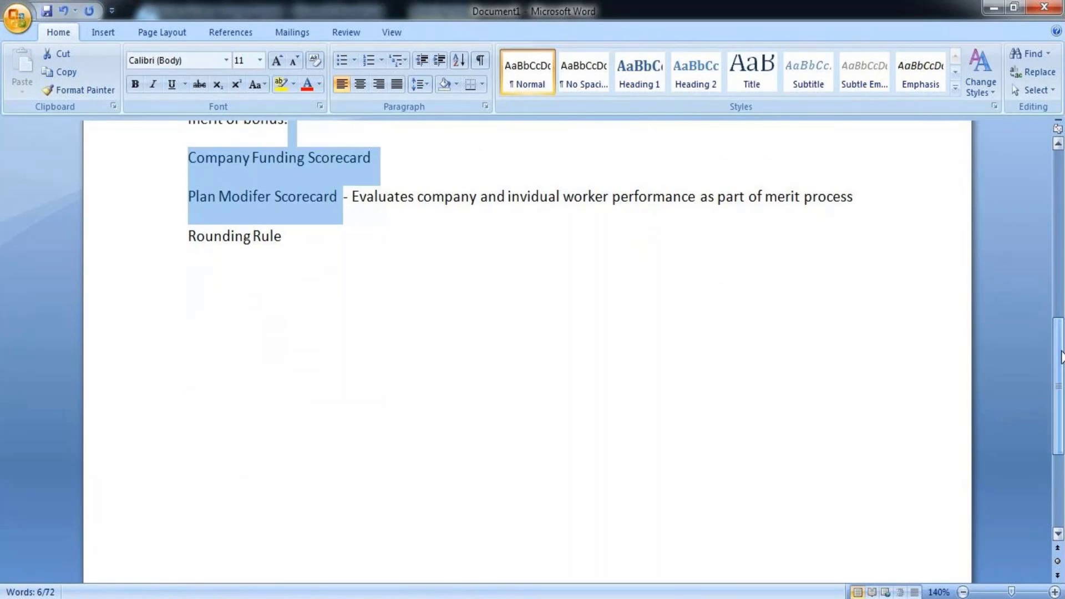
pyautogui.click(388, 249)
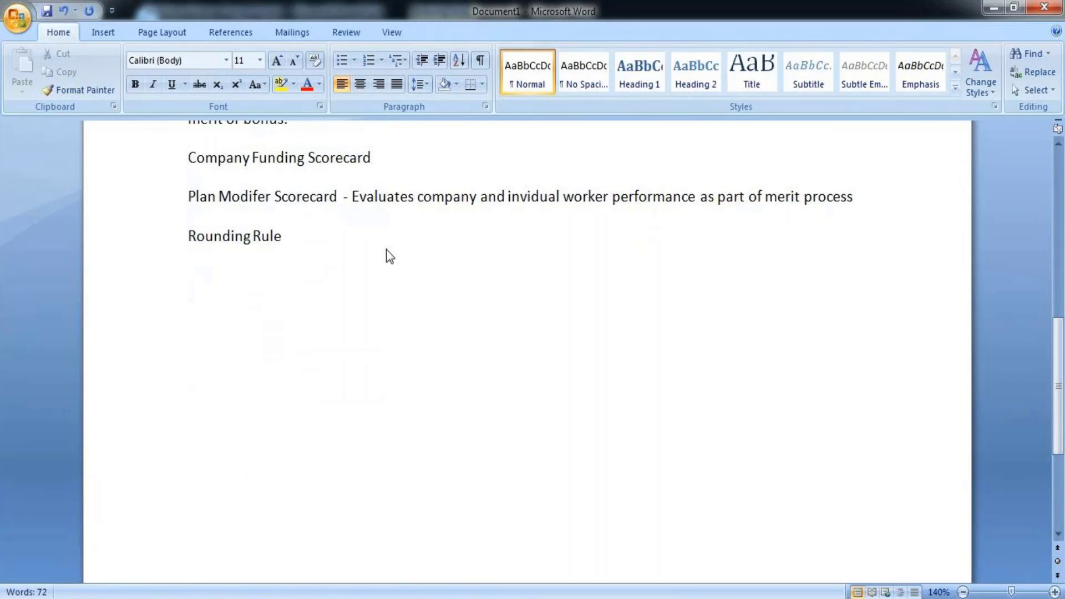
pyautogui.write('Sto')
pyautogui.press('BackSpace')
pyautogui.press('BackSpace')
pyautogui.press('BackSpace')
pyautogui.write('Advance')
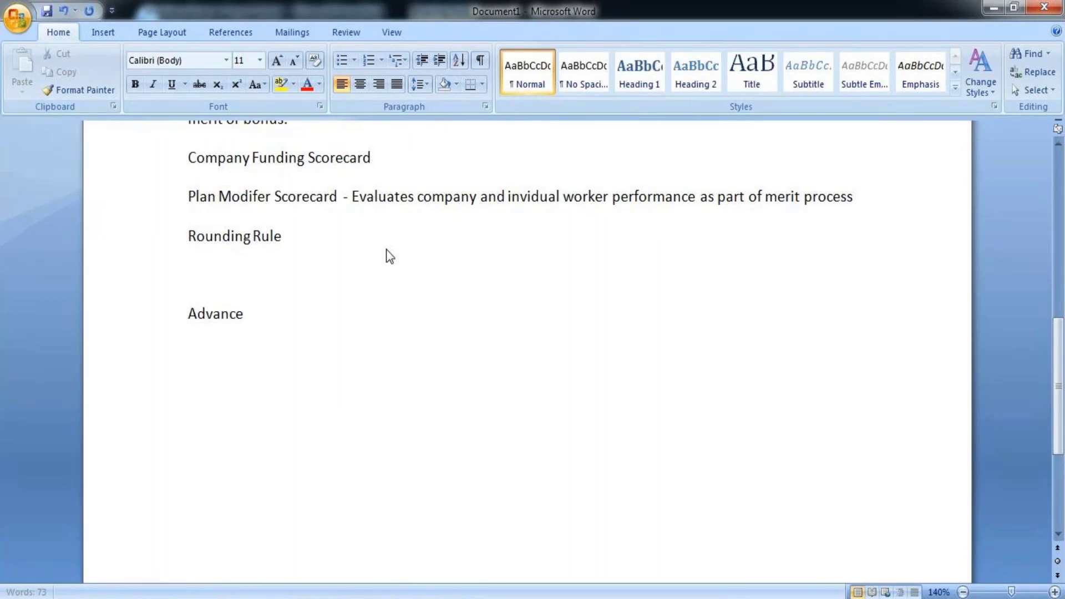
pyautogui.write(' Compensation')
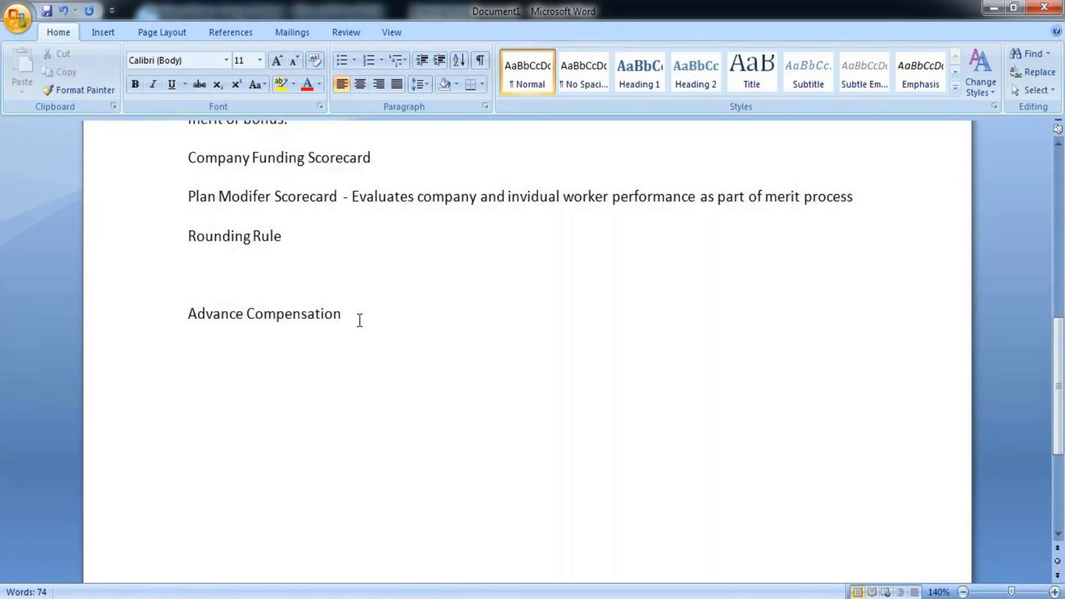
pyautogui.write(' Structire')
pyautogui.press('BackSpace')
pyautogui.press('BackSpace')
pyautogui.press('BackSpace')
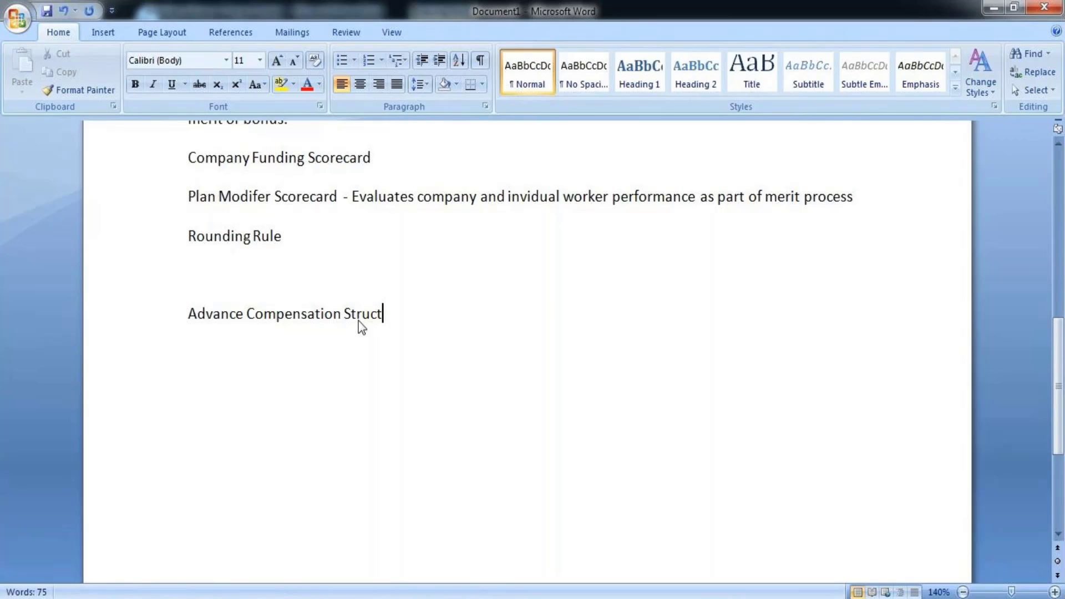
pyautogui.write('ure')
# Step: Format the "Advance Compensation Structure" heading as bold and underlined
pyautogui.moveTo(434, 317); pyautogui.dragTo(215, 317)
pyautogui.hotkey('ctrl', 'b')
pyautogui.hotkey('ctrl', 'u')
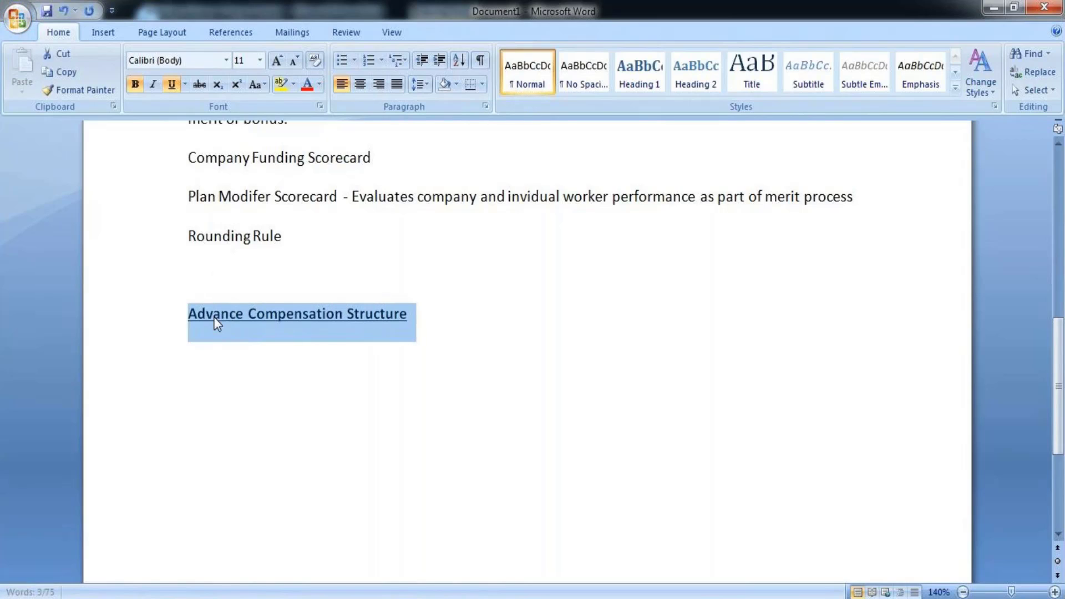
# Step: Start a line without bold or underline below the "Advance Compensation Structure" heading and enter "1. Stock Plan"
pyautogui.click(426, 309)
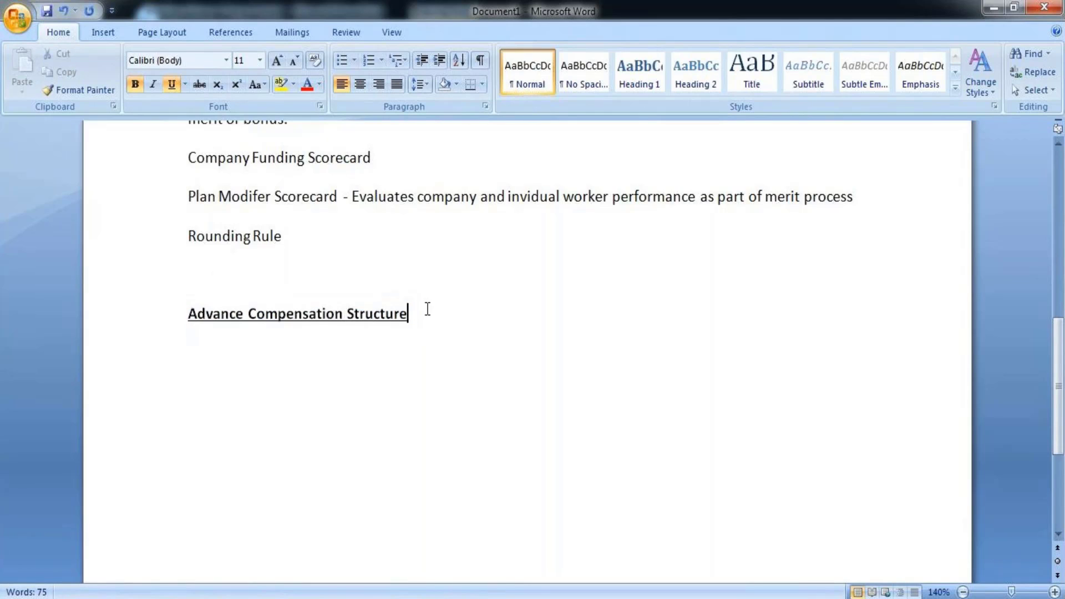
pyautogui.press('Return')
pyautogui.hotkey('ctrl', 'b')
pyautogui.hotkey('ctrl', 'u')
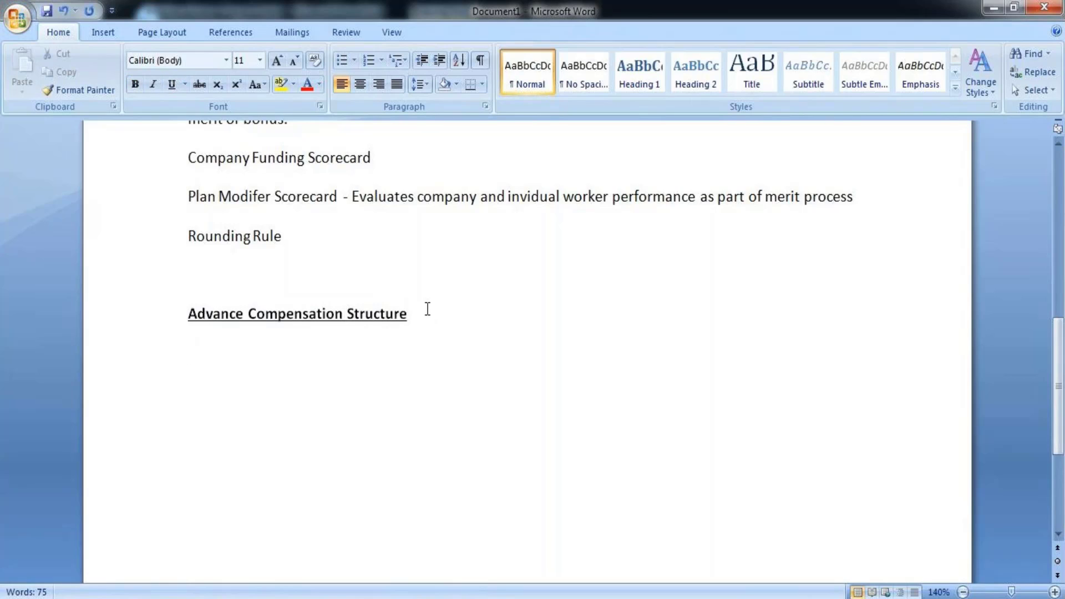
pyautogui.write('Sti')
pyautogui.press('BackSpace')
pyautogui.press('BackSpace')
pyautogui.press('BackSpace')
pyautogui.write('1. Stock')
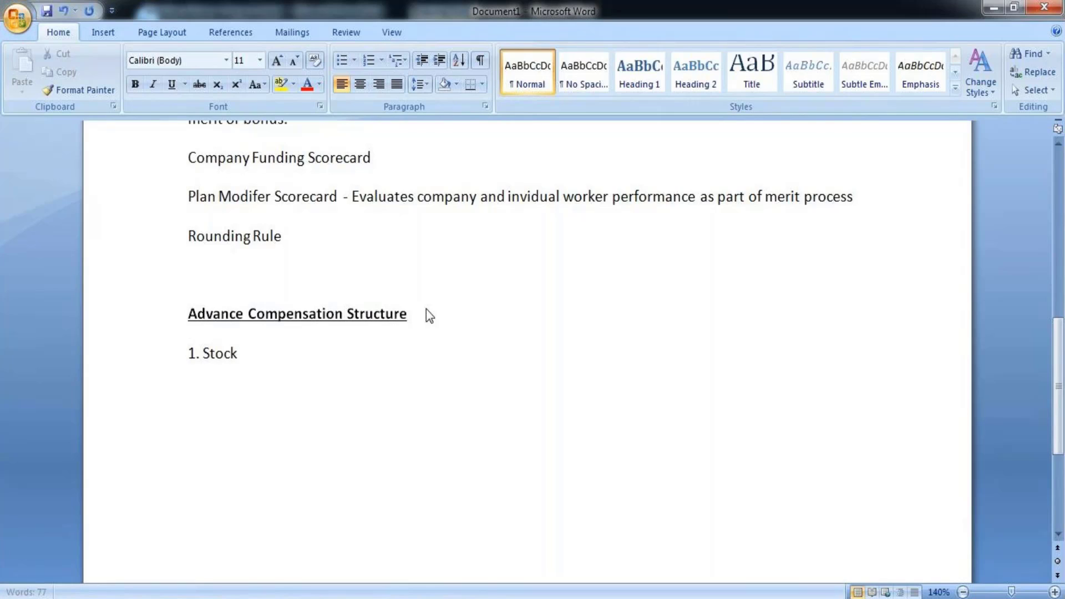
pyautogui.write(' Plan')
# Step: Add "2. Bonus Plan" and "3. Merit Plan" after "1. Stock Plan" on the same line, spaced apart
pyautogui.press('Tab')
pyautogui.write('2.')
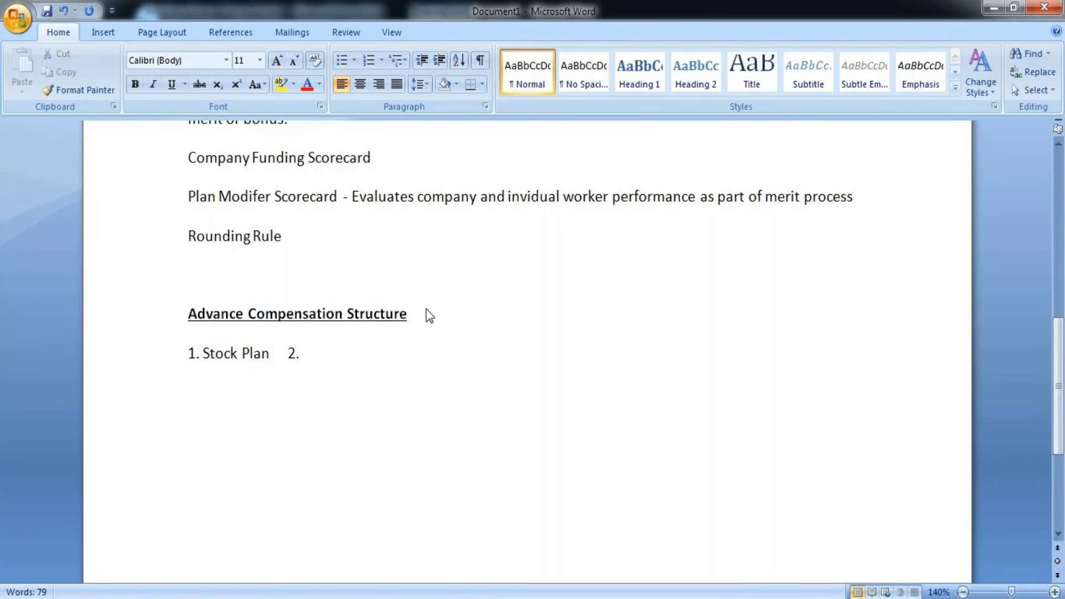
pyautogui.write(' B')
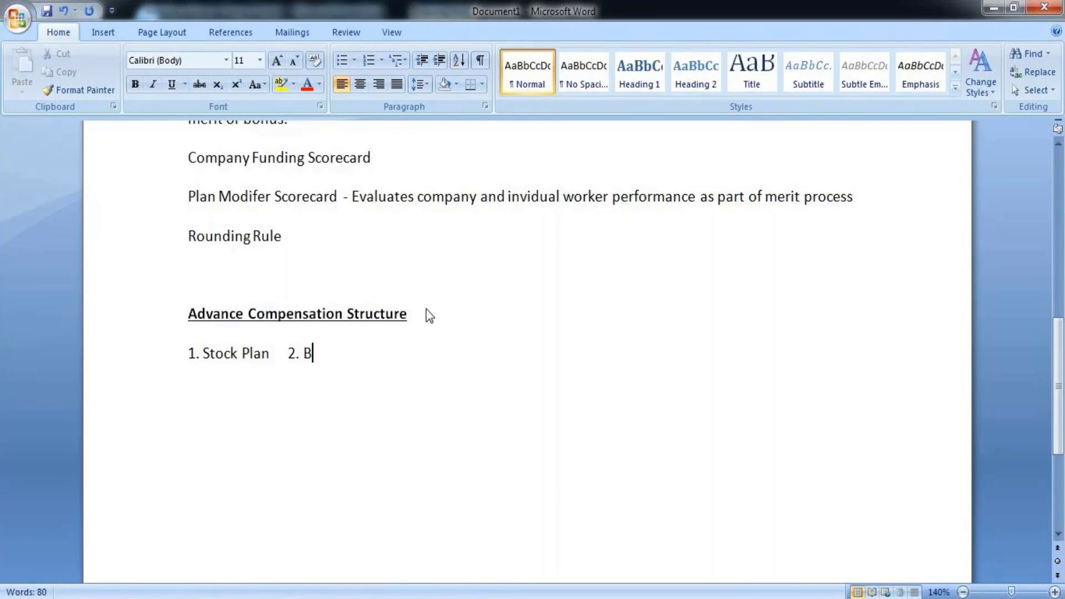
pyautogui.write('onus Pl')
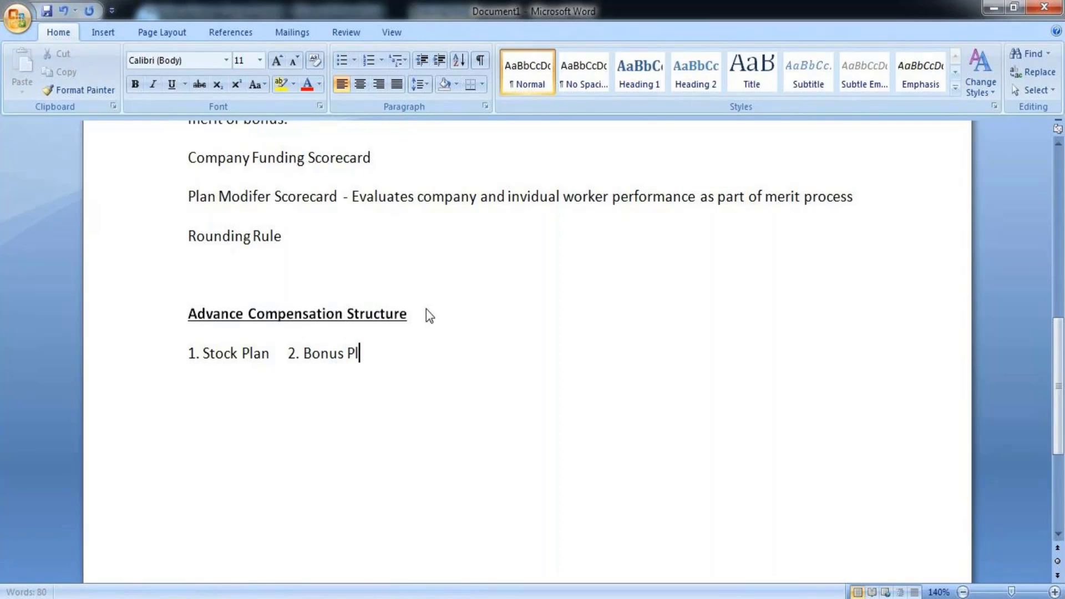
pyautogui.write('an   3. ')
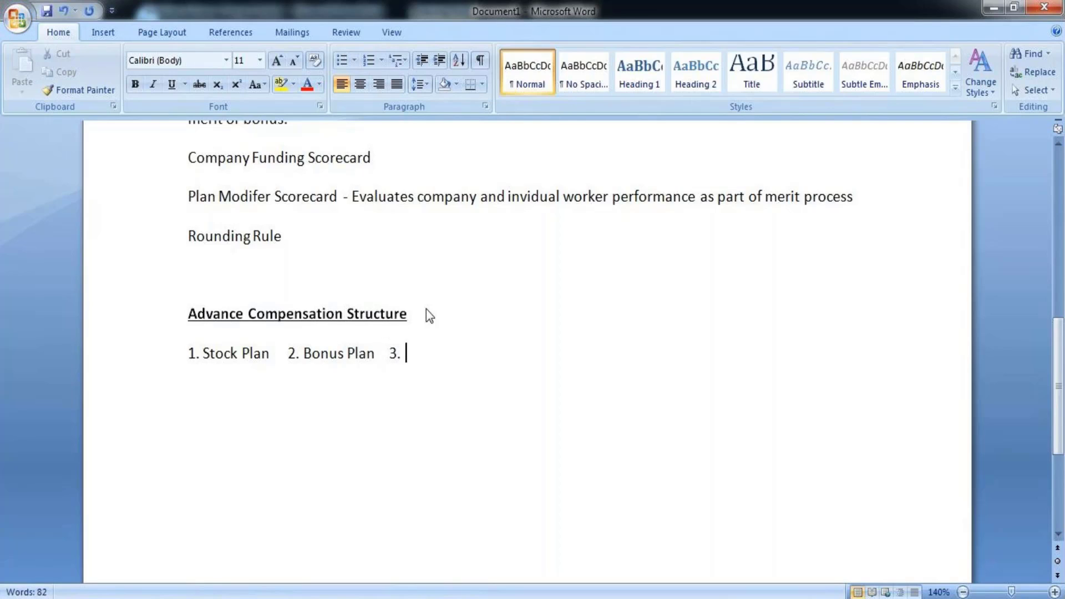
pyautogui.write('Merit')
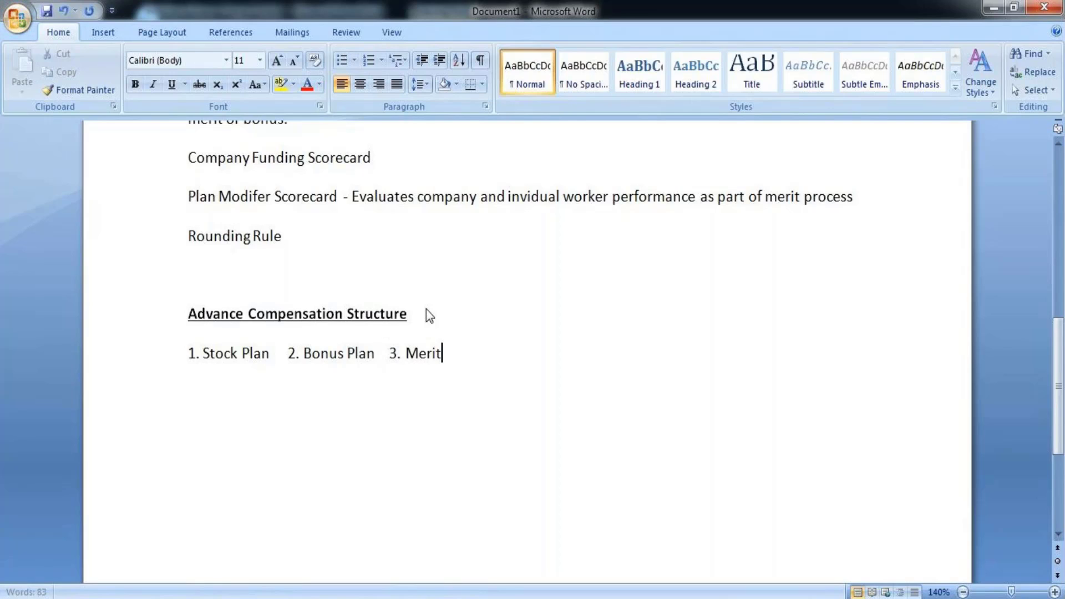
pyautogui.write(' Plan')
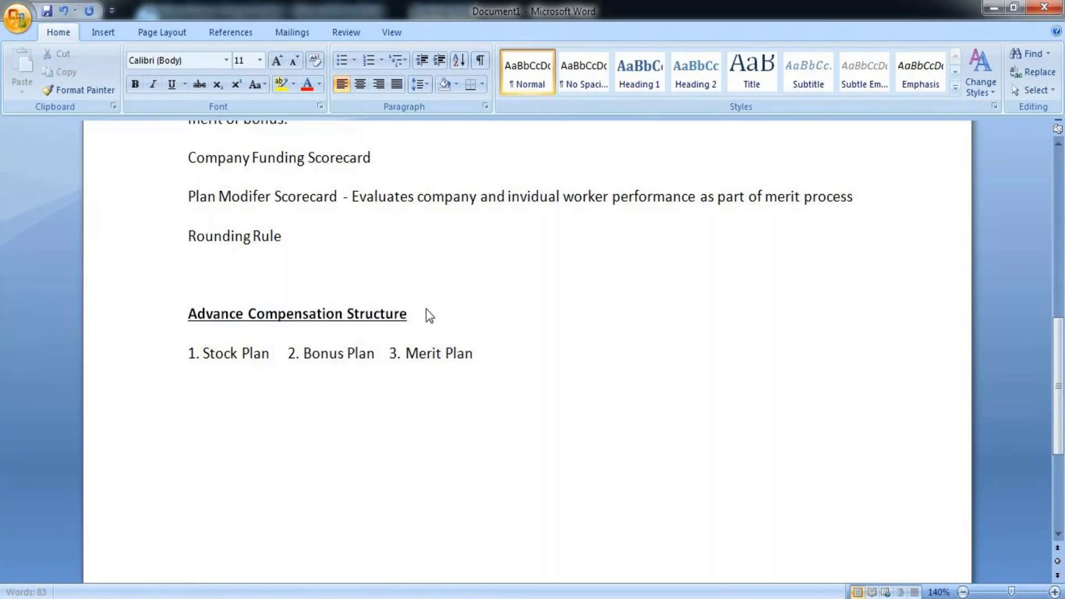
# Step: Add a line with "Comp Matrix" under Stock Plan and another "Comp Matrix" under Bonus Plan
pyautogui.press('Return')
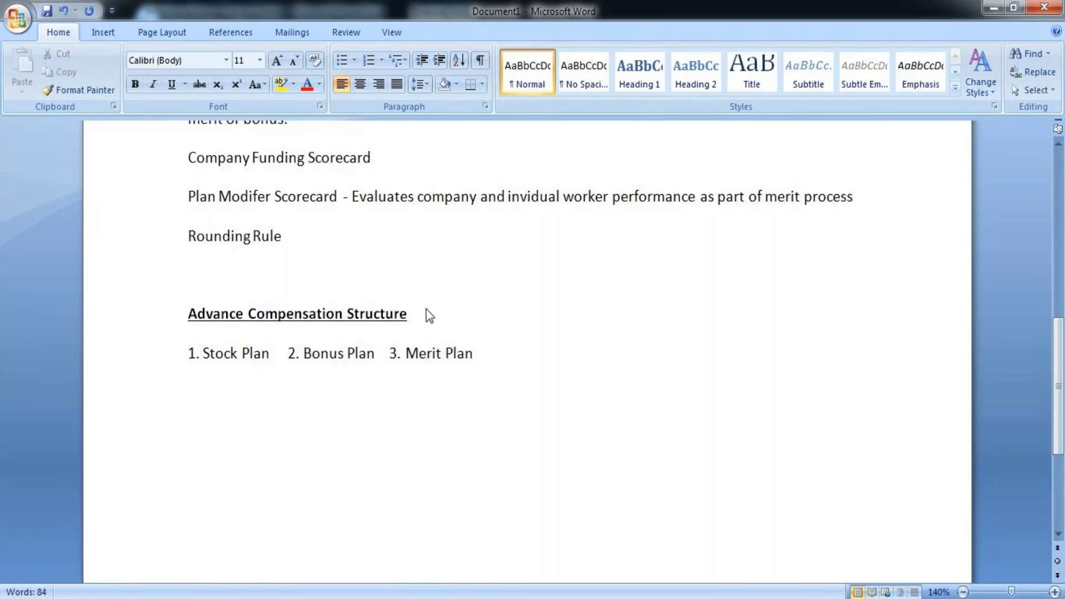
pyautogui.write('Comp')
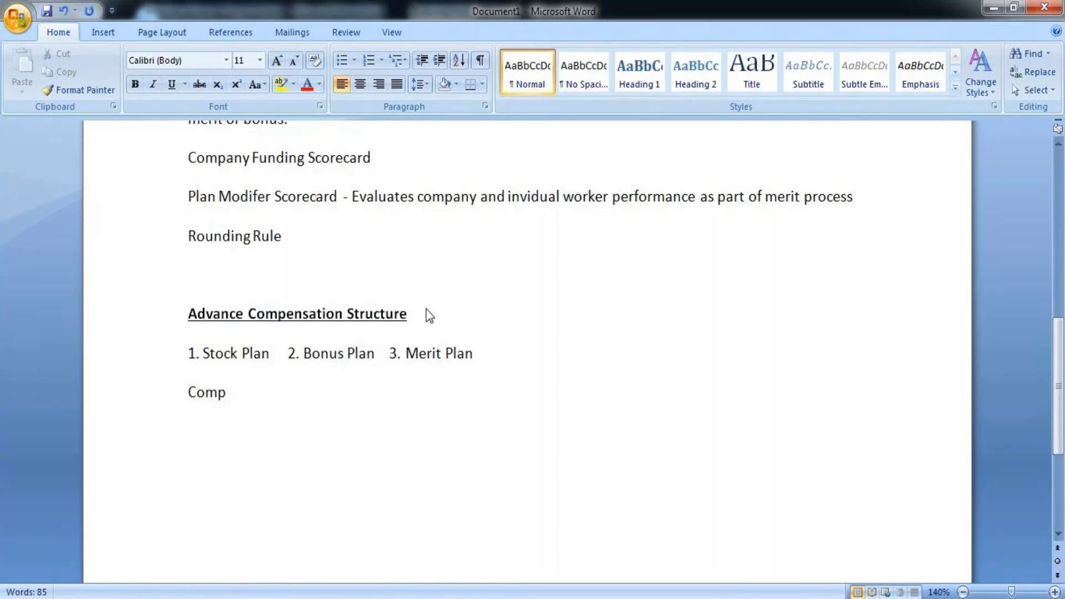
pyautogui.write(' Matri')
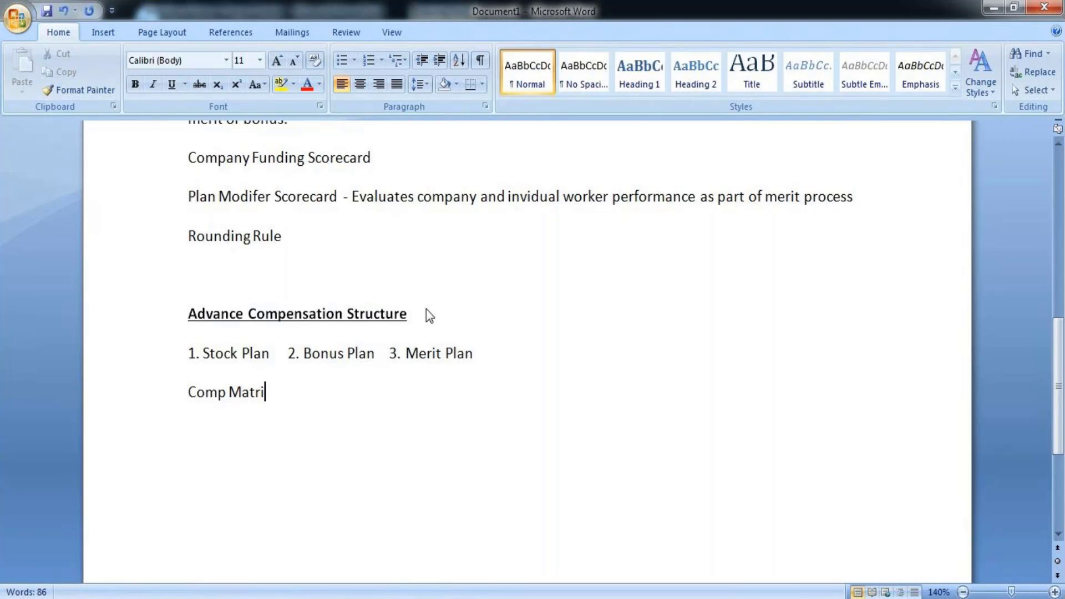
pyautogui.write('x  Comp')
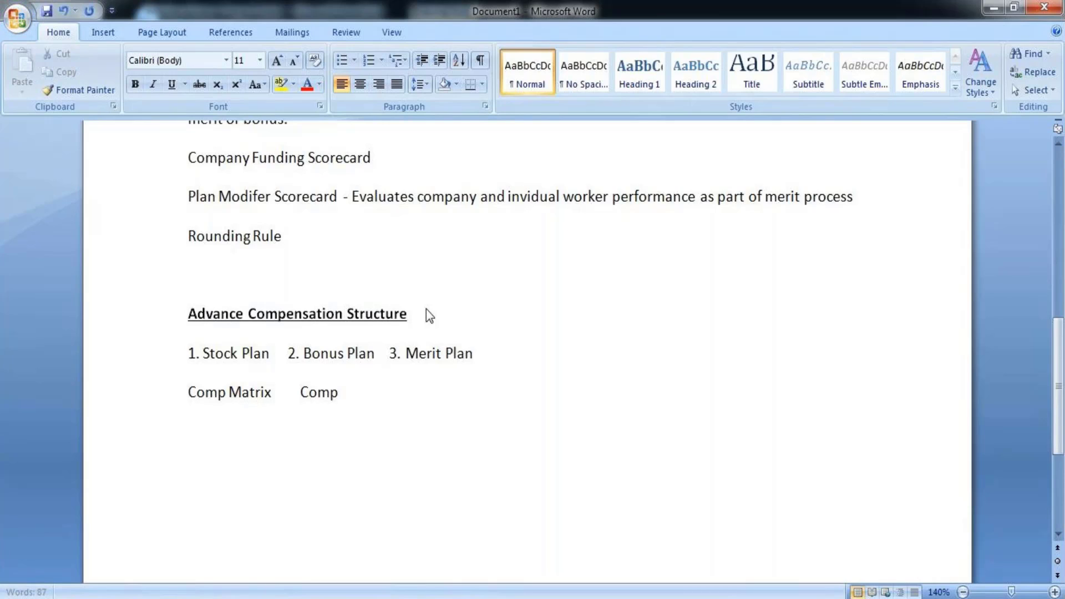
pyautogui.write(' Matrix')
pyautogui.press('BackSpace')
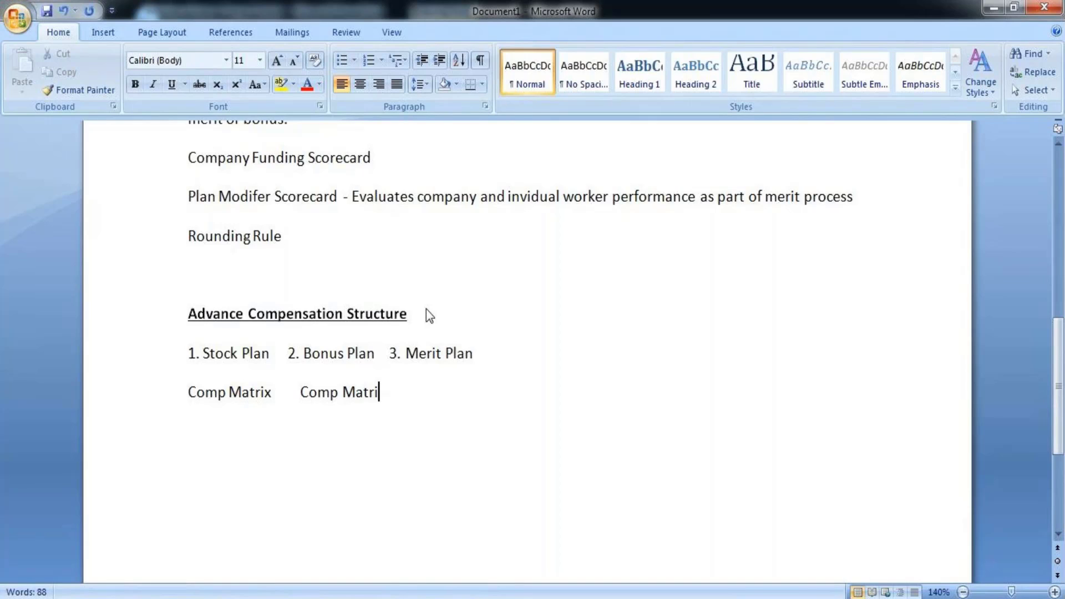
pyautogui.write('x')
# Step: Add "Waiting Period" and "Scorecard" on separate lines below Comp Matrix in the Bonus Plan column, aligning Scorecard with the entry above
pyautogui.press('Return')
pyautogui.press('Tab')
pyautogui.write('Waiting')
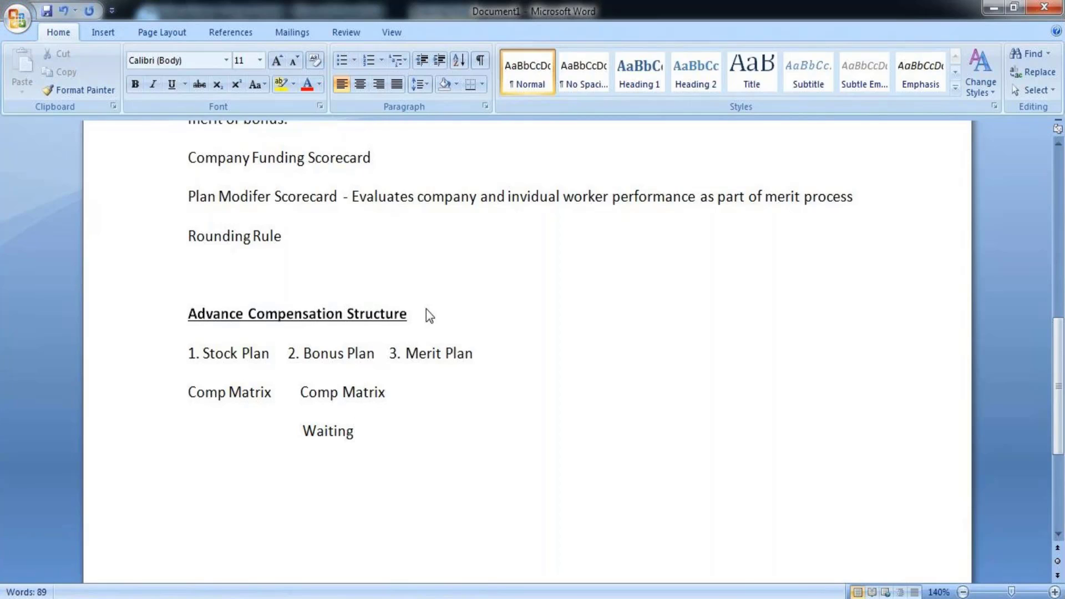
pyautogui.write(' Period')
pyautogui.write('Sc')
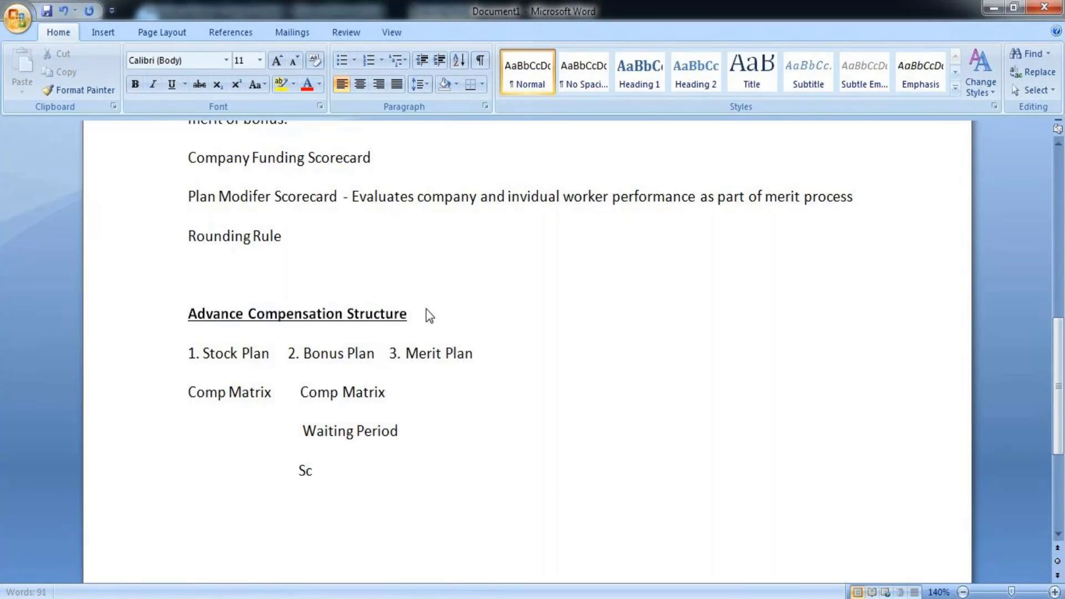
pyautogui.write('orecard')
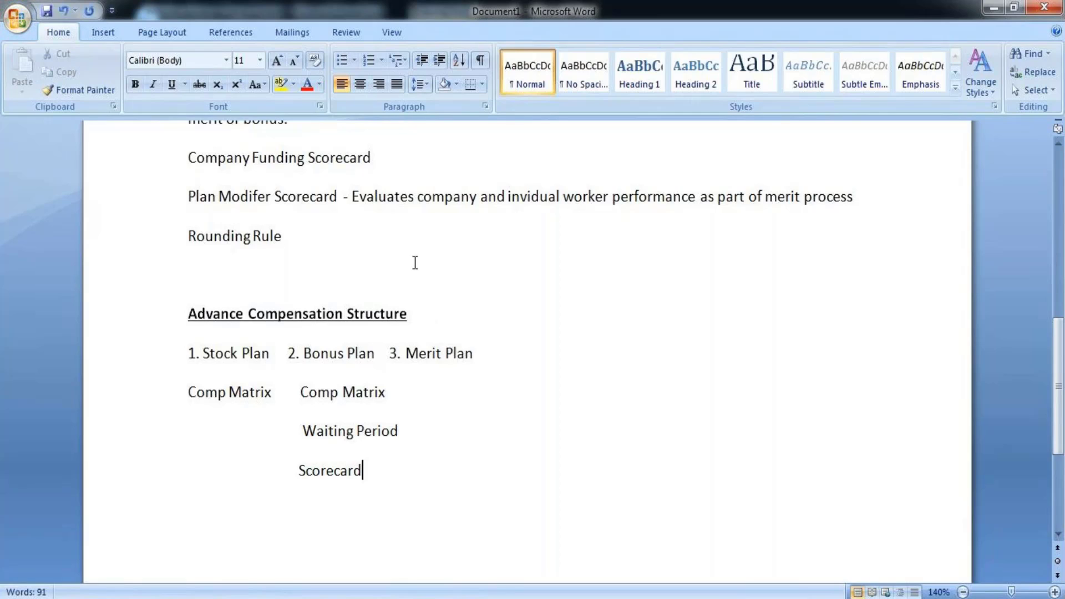
pyautogui.click(302, 470)
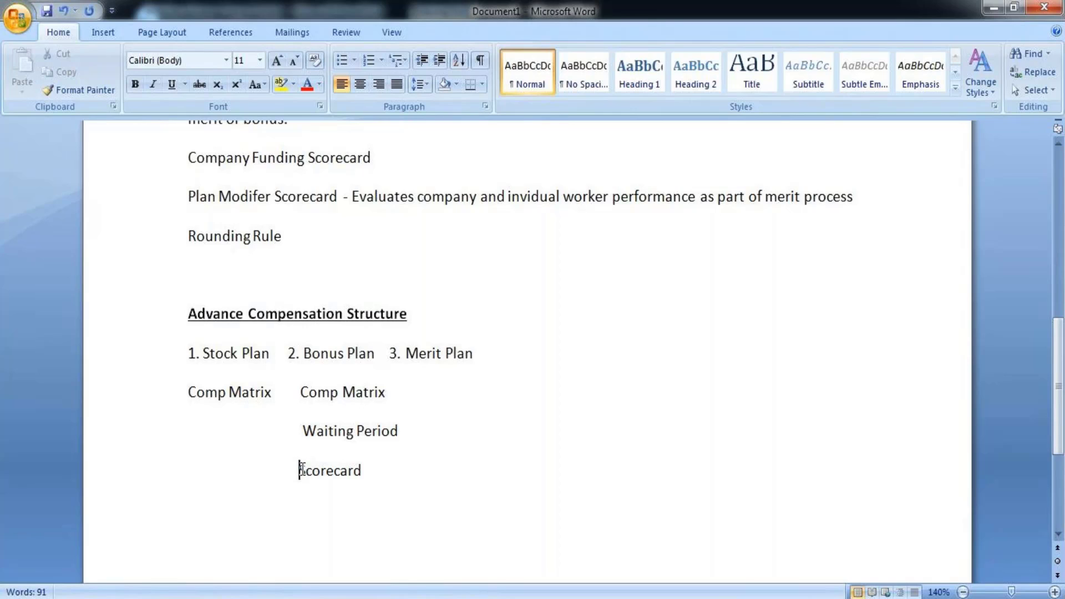
# Step: Add "Time Proration" on a new line below Scorecard in the Bonus Plan column
pyautogui.click(381, 476)
pyautogui.press('Return')
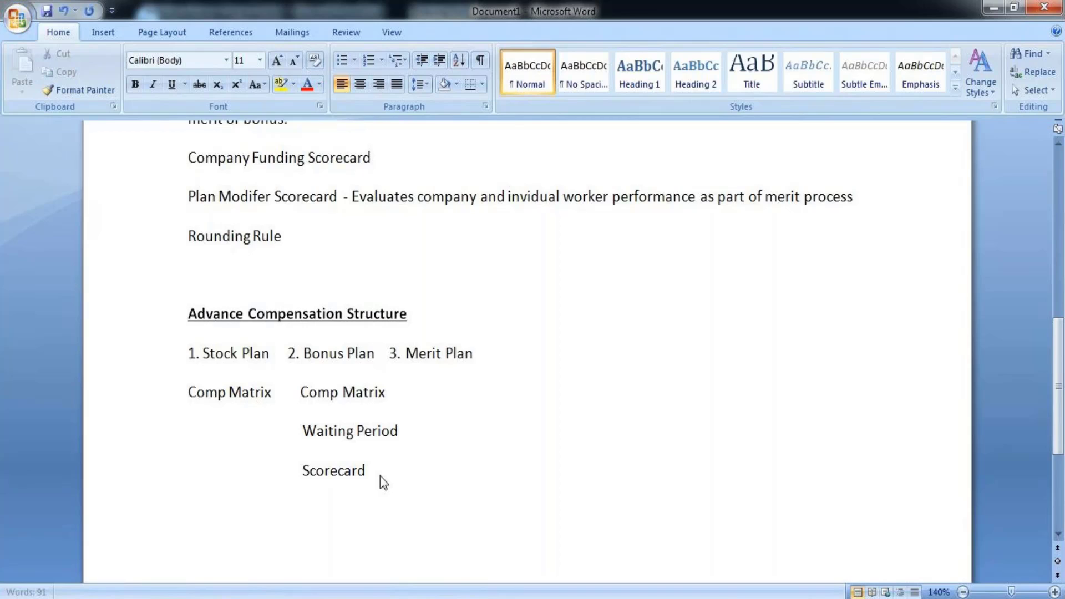
pyautogui.write('Time P')
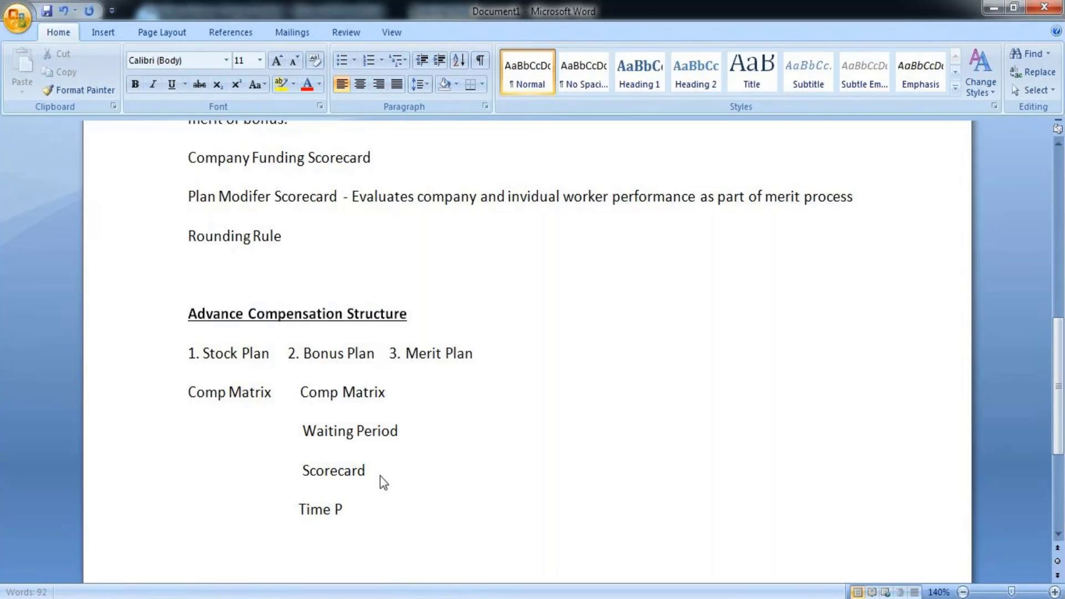
pyautogui.write('roratio')
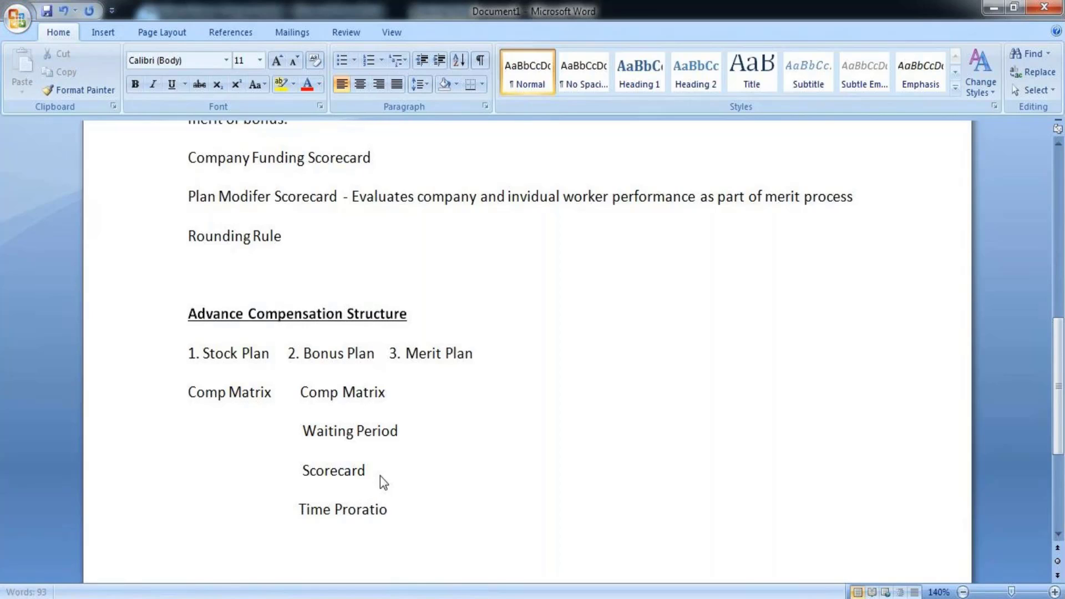
pyautogui.write('n')
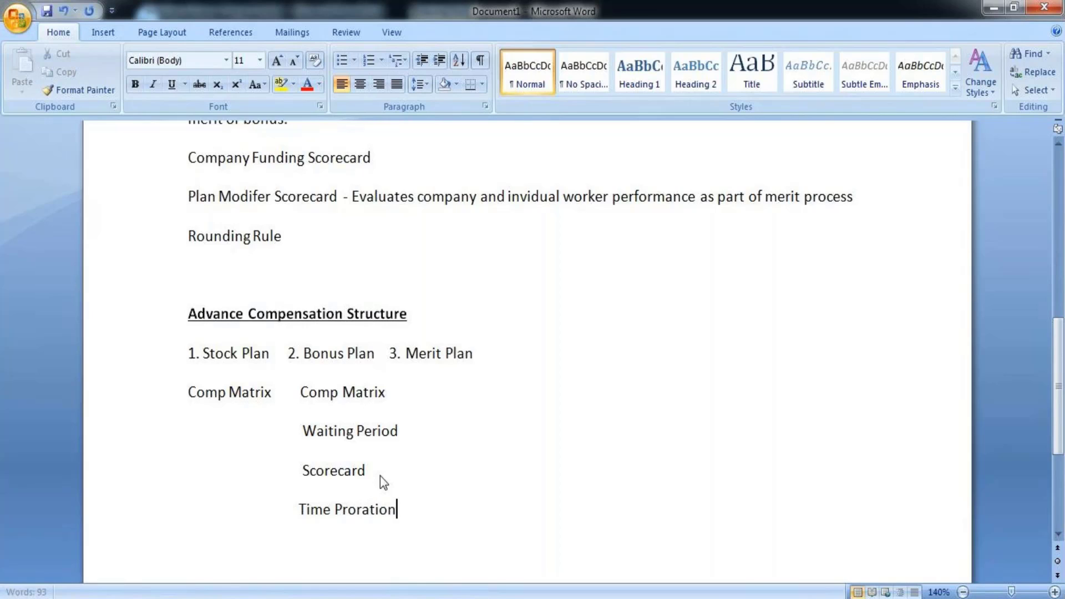
# Step: Space "3. Merit Plan" further from Bonus Plan and add "Comp Matrix" beneath it
pyautogui.click(392, 350)
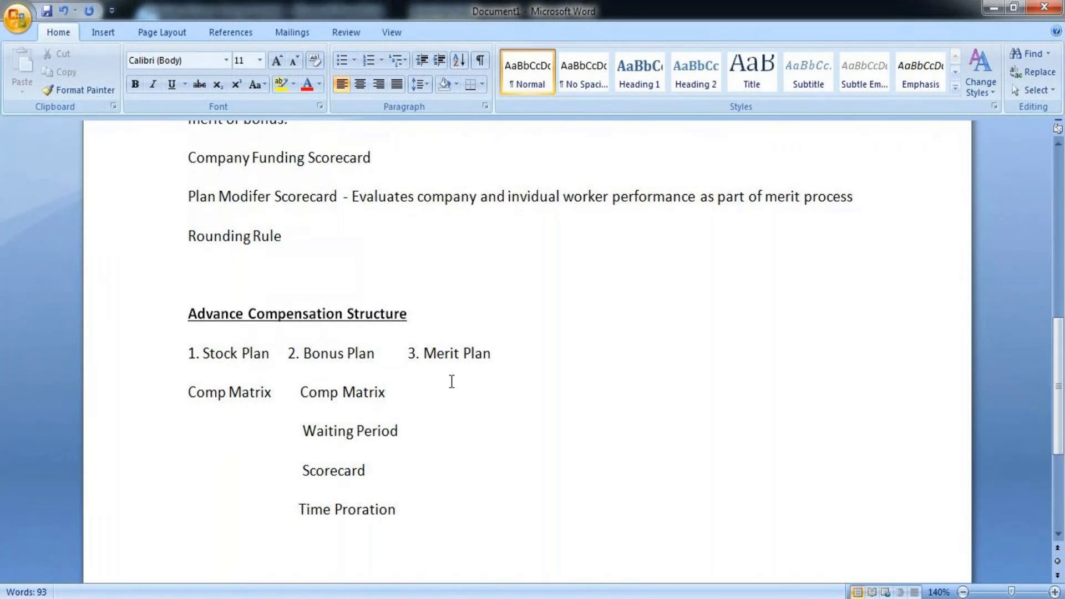
pyautogui.moveTo(428, 381); pyautogui.dragTo(415, 398)
pyautogui.click(416, 396)
pyautogui.write('Comp P')
pyautogui.press('BackSpace')
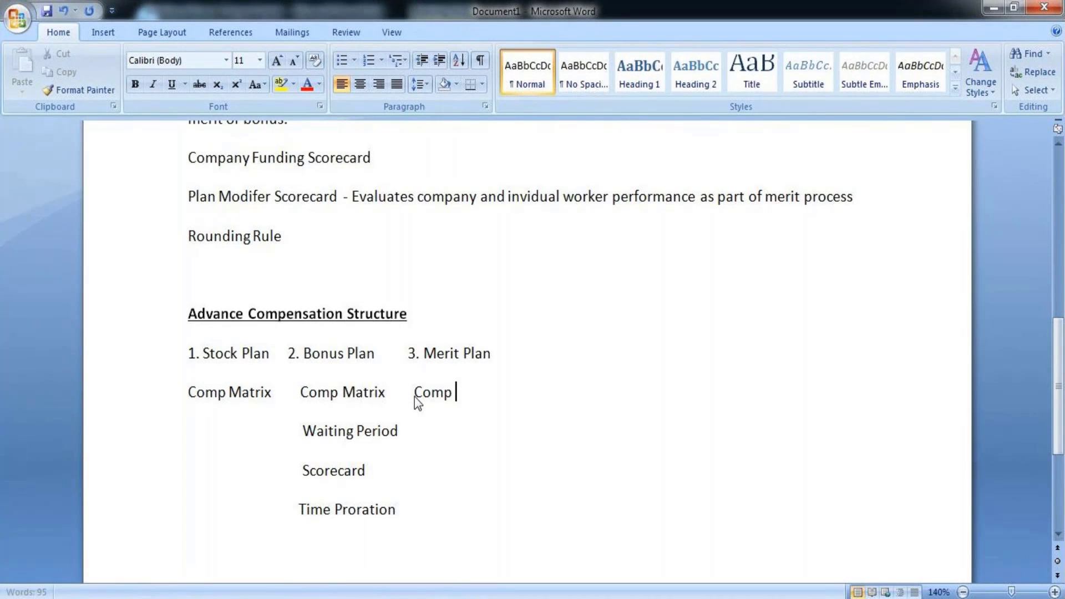
pyautogui.write('Matrix')
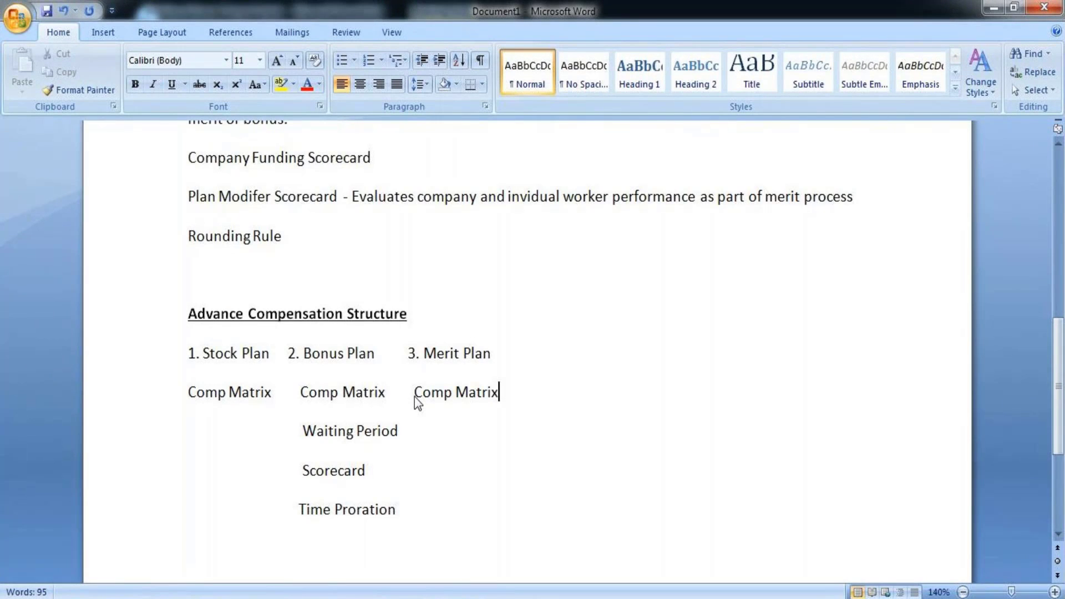
# Step: Add "Waiting Period" under Comp Matrix in the Merit Plan column
pyautogui.click(418, 433)
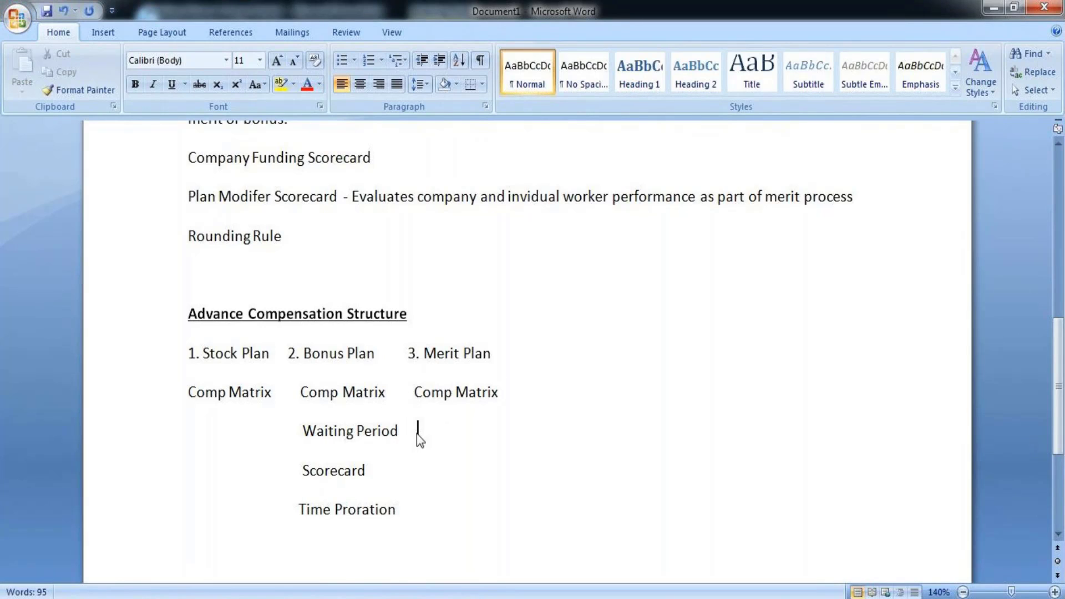
pyautogui.write('Waiting')
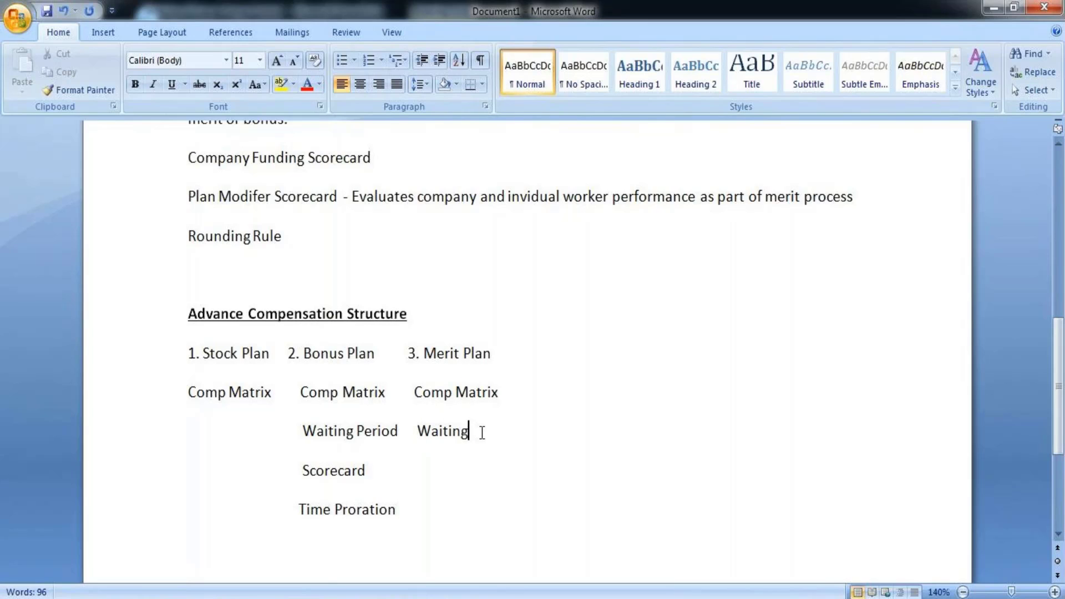
pyautogui.write(' Perio')
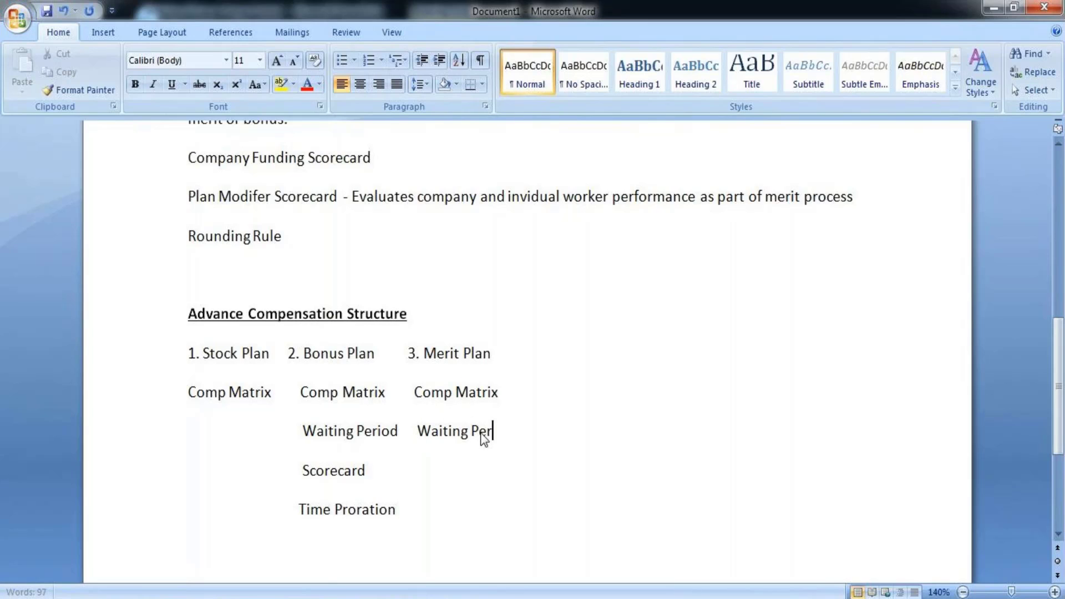
pyautogui.write('d')
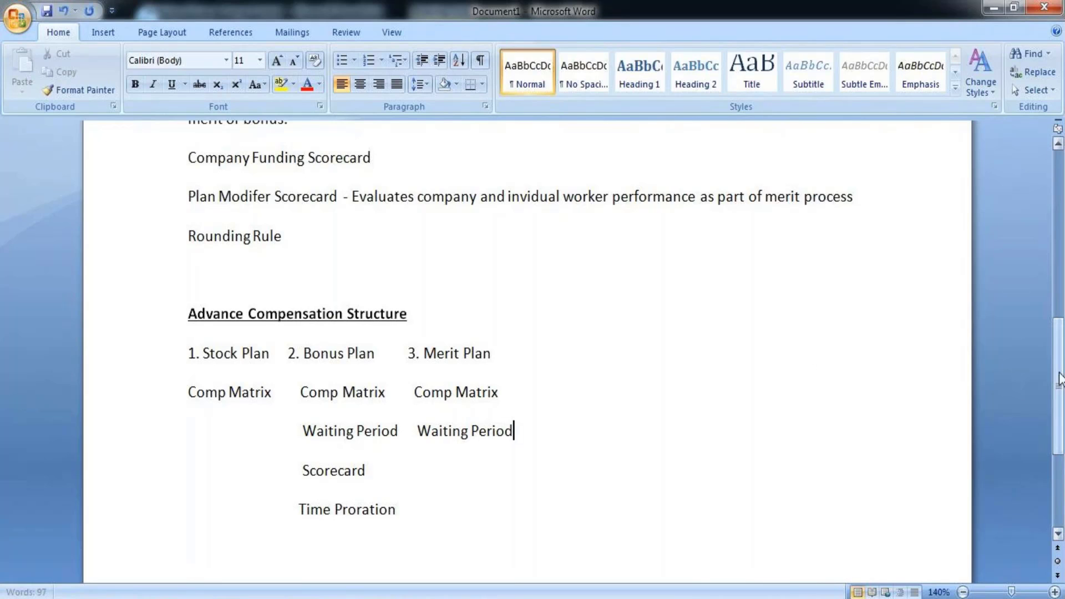
# Step: Add the description "- Used by stock,merit and bonus" after the Compensation Matrix topic
pyautogui.moveTo(1059, 380); pyautogui.dragTo(1056, 306)
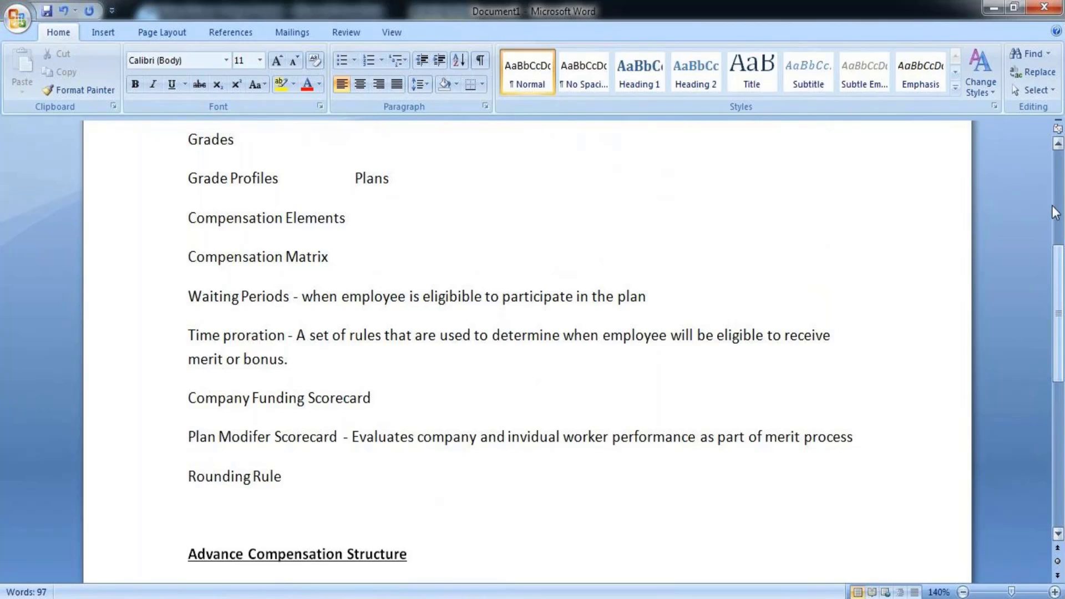
pyautogui.click(373, 255)
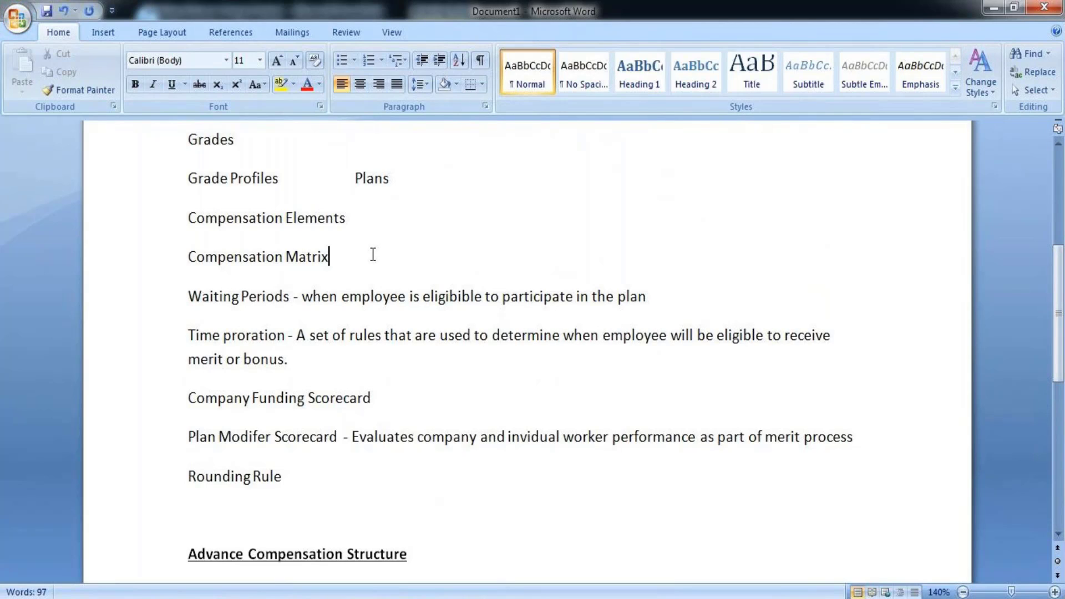
pyautogui.write('- U')
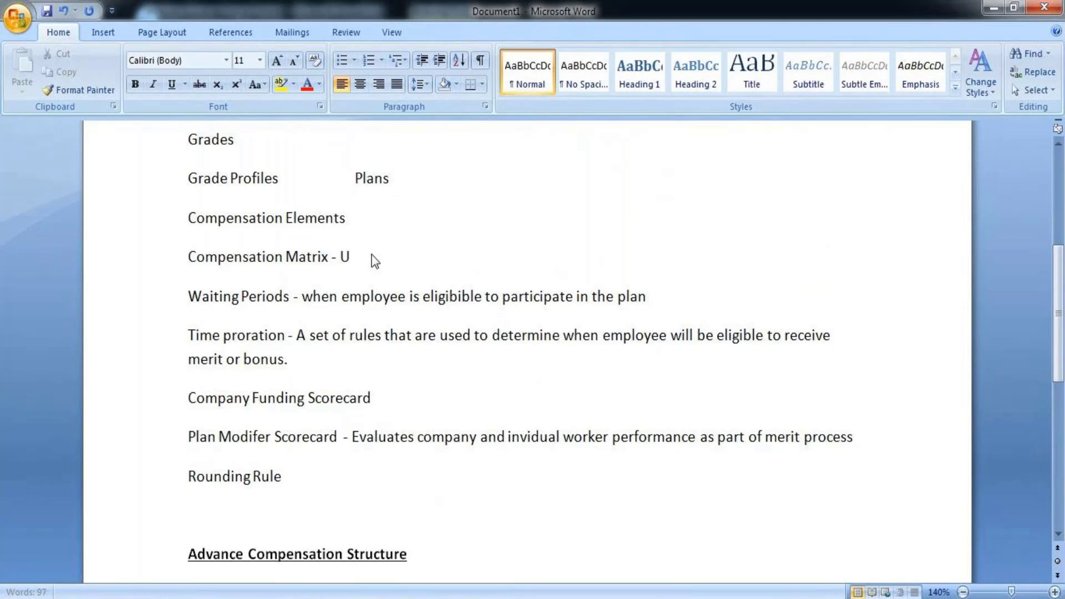
pyautogui.write('sed by st')
pyautogui.click(373, 257)
pyautogui.write('ock')
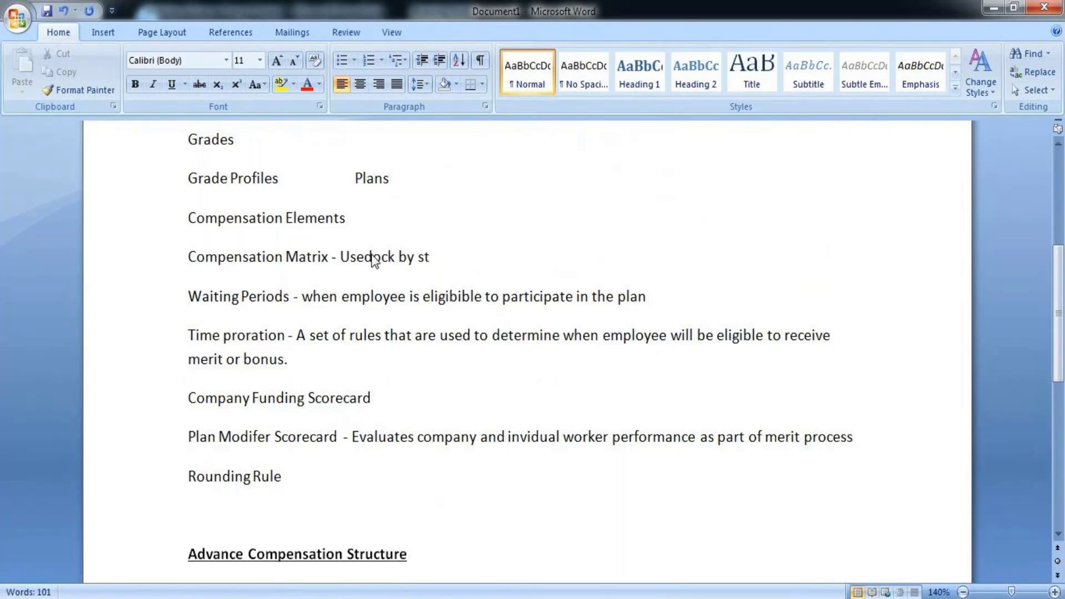
pyautogui.press('BackSpace')
pyautogui.press('BackSpace')
pyautogui.press('BackSpace')
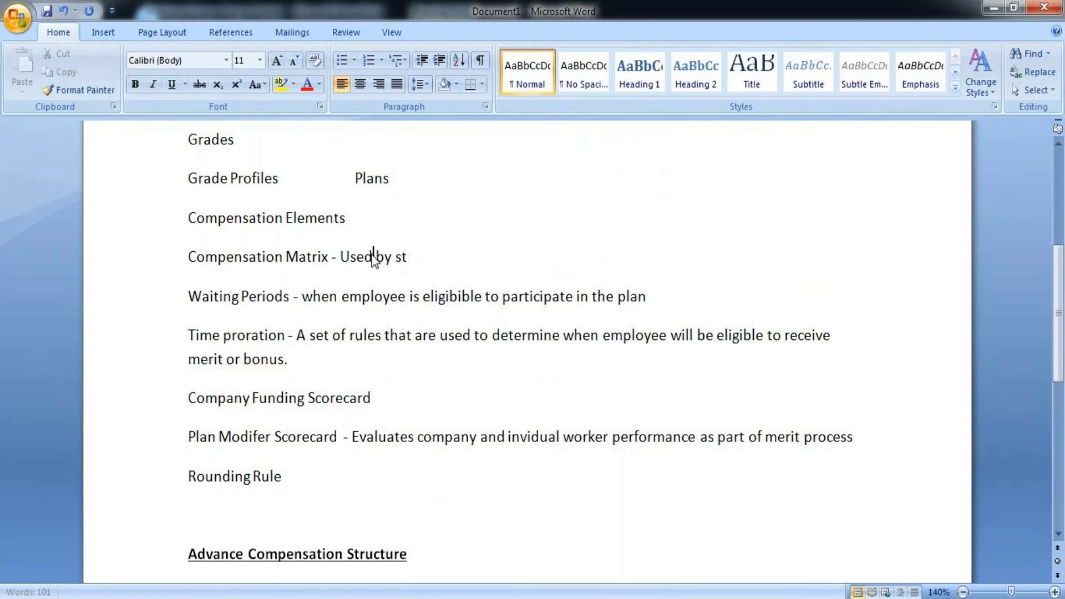
pyautogui.click(421, 261)
pyautogui.write('ock,merit and')
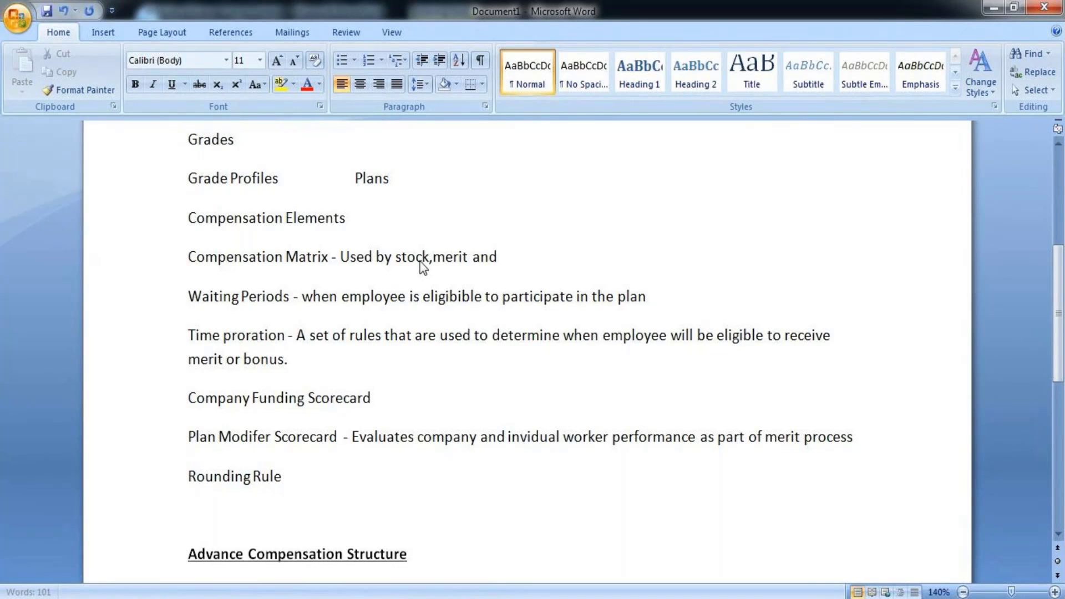
pyautogui.write(' bonus')
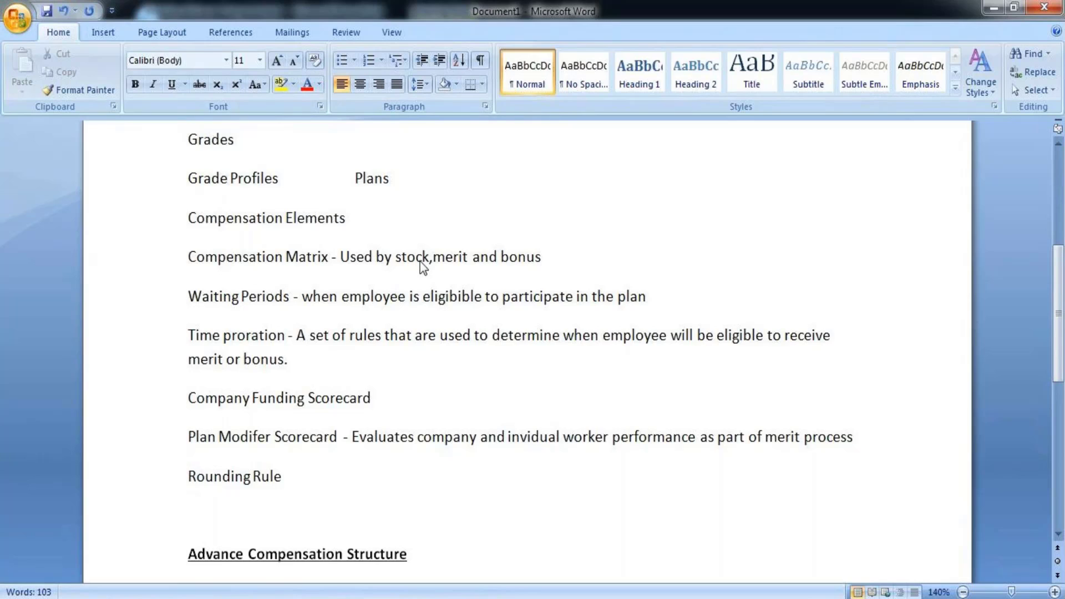
# Step: Continue the Compensation Matrix description with "to determine worker's pay increase based" and begin the word "performance"
pyautogui.write(' to determi')
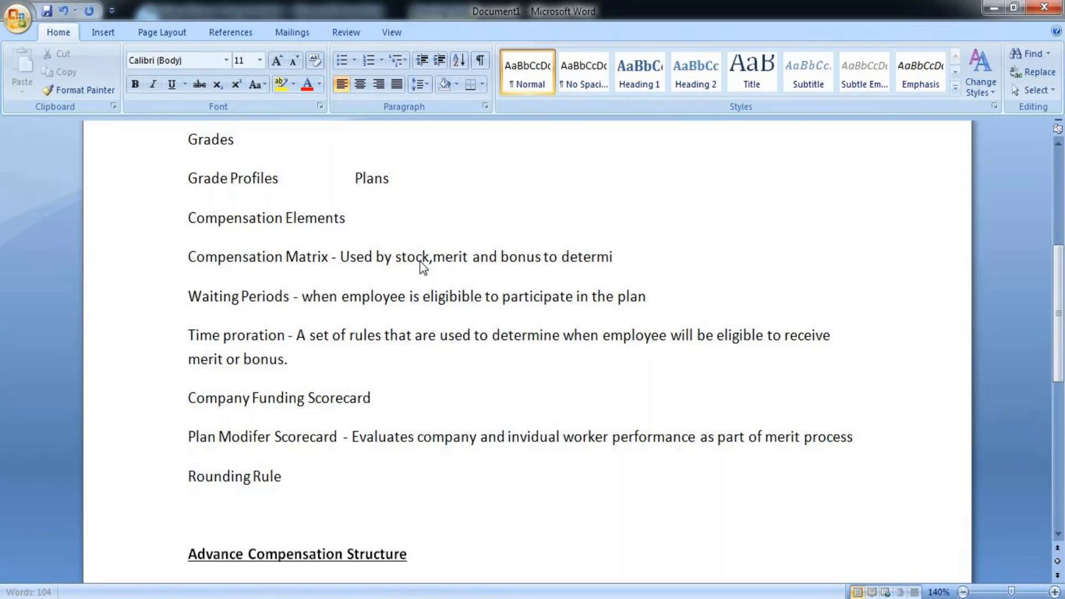
pyautogui.write('ne w')
pyautogui.press('BackSpace')
pyautogui.write("worker's ")
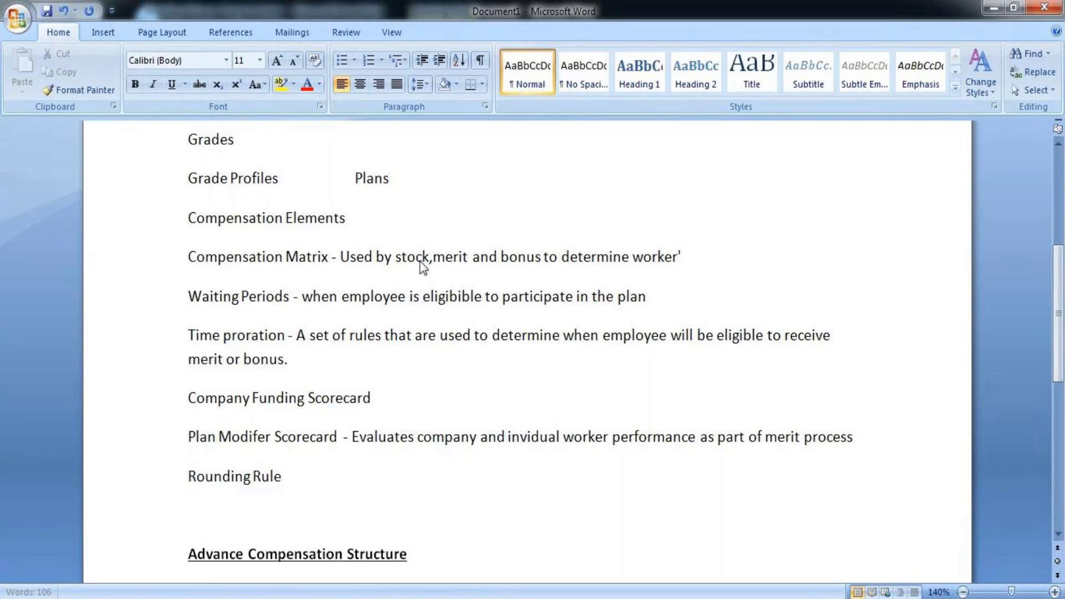
pyautogui.write('per')
pyautogui.press('BackSpace')
pyautogui.press('BackSpace')
pyautogui.press('BackSpace')
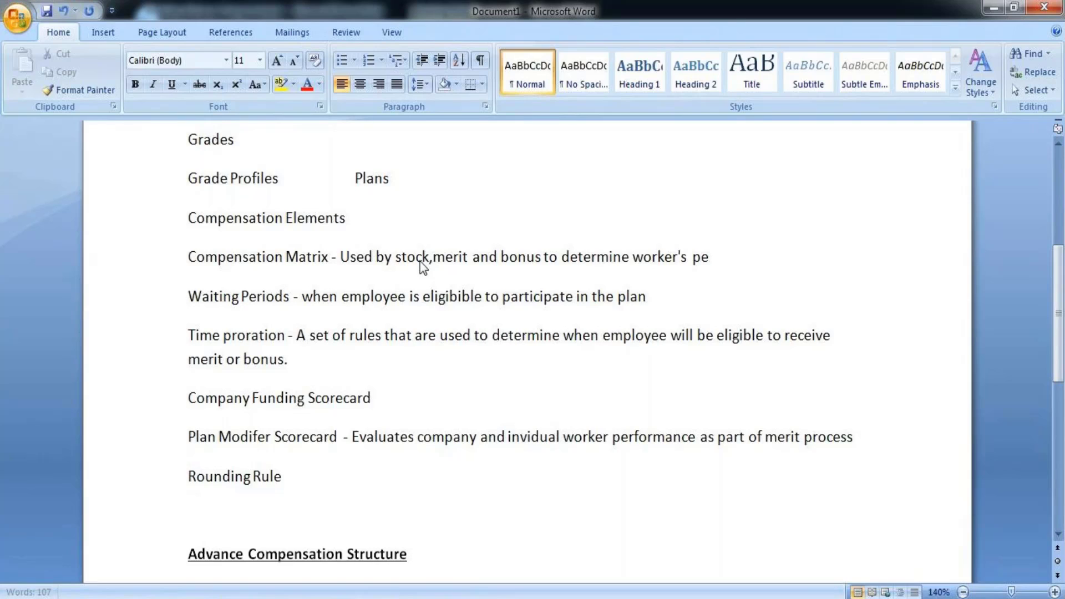
pyautogui.write('payin')
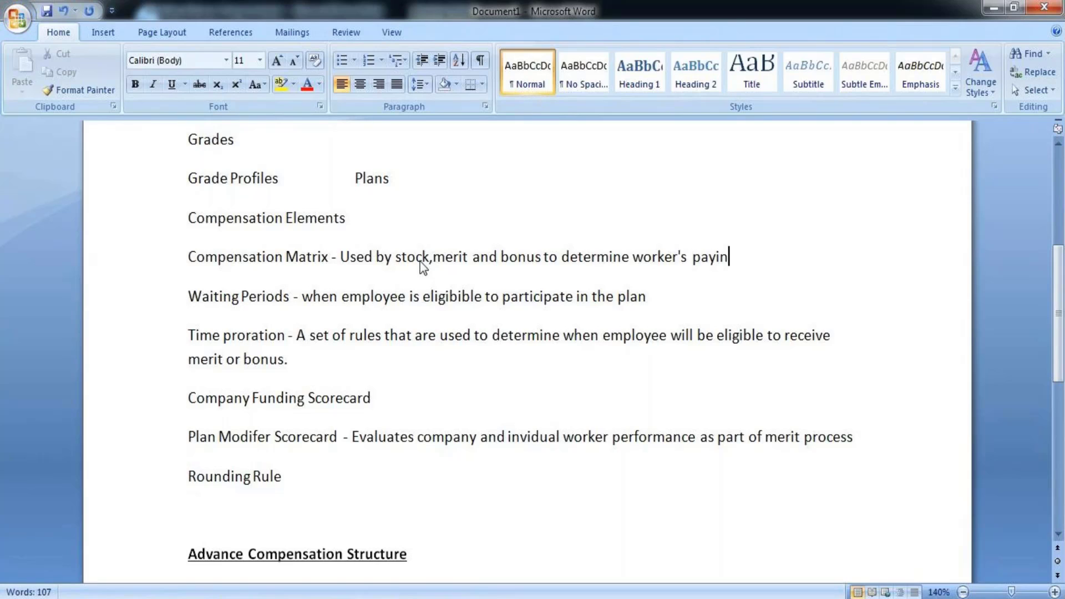
pyautogui.press('BackSpace')
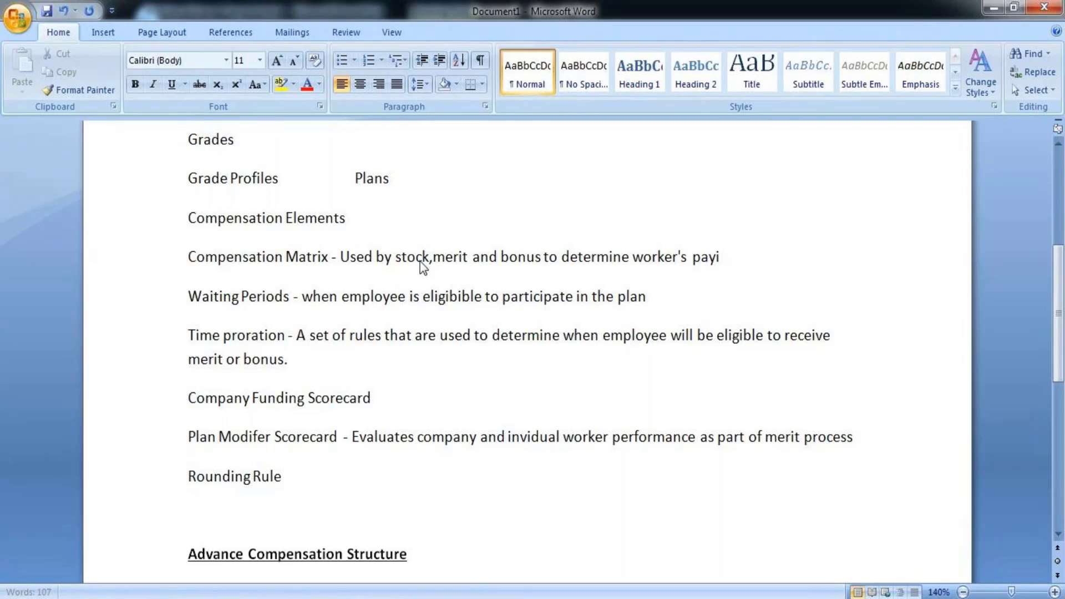
pyautogui.press('BackSpace')
pyautogui.write('ireat')
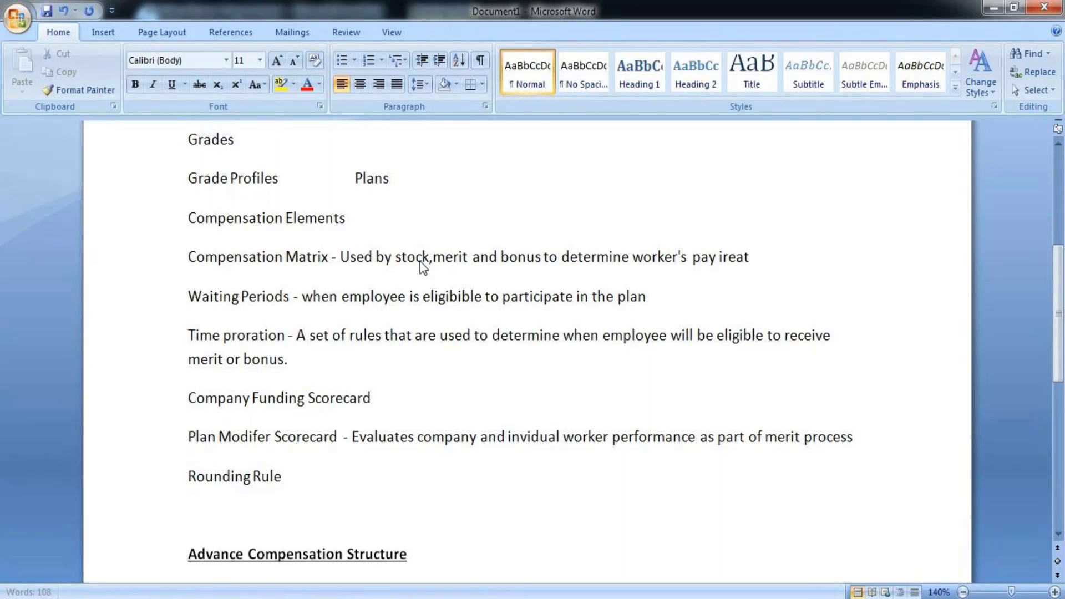
pyautogui.press('BackSpace')
pyautogui.press('BackSpace')
pyautogui.press('BackSpace')
pyautogui.press('BackSpace')
pyautogui.write('ncrease based per')
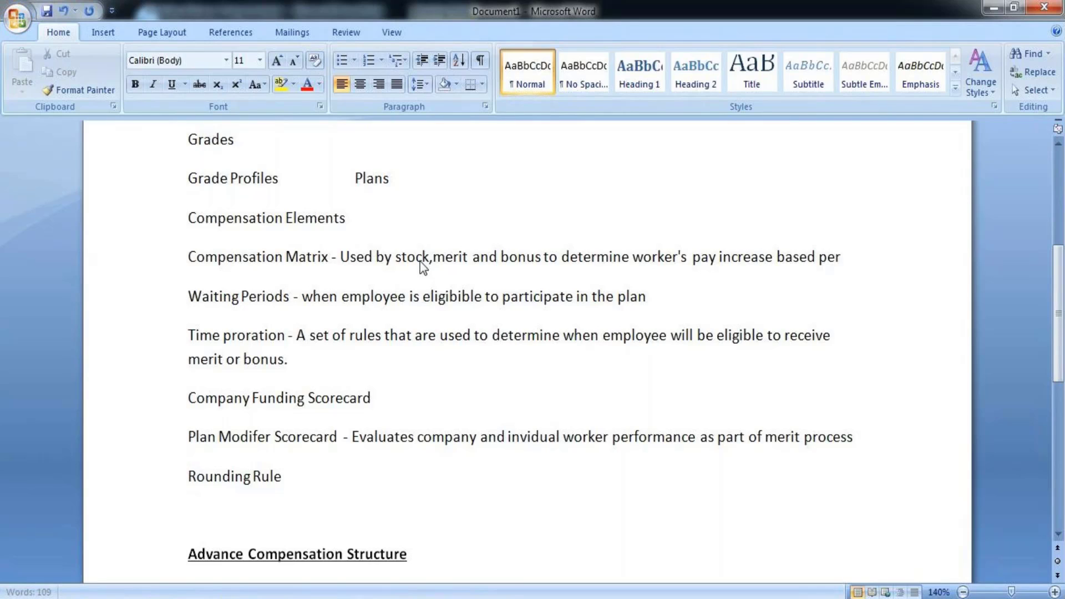
# Step: Continue the Compensation Matrix description with "performance rating, retention rating and eligibility"
pyautogui.write('for')
pyautogui.write('ma')
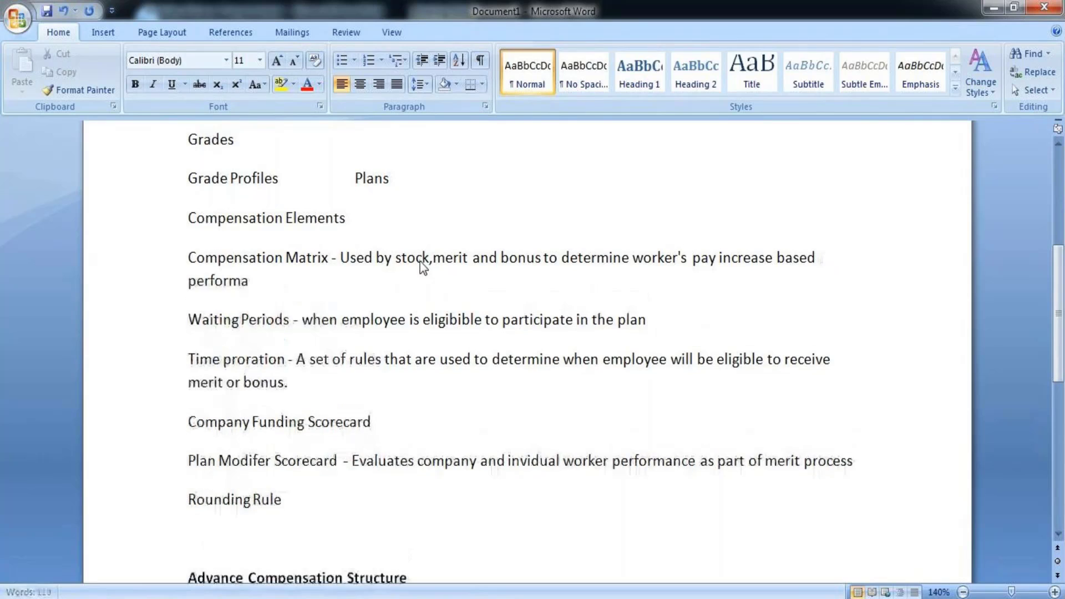
pyautogui.write('nce ratin')
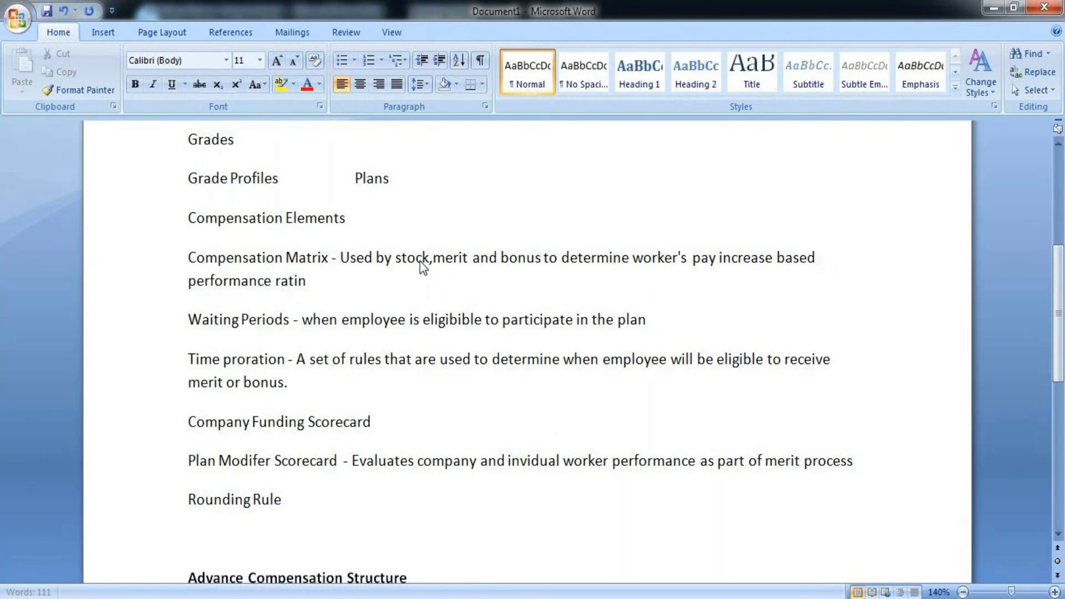
pyautogui.write('g, ')
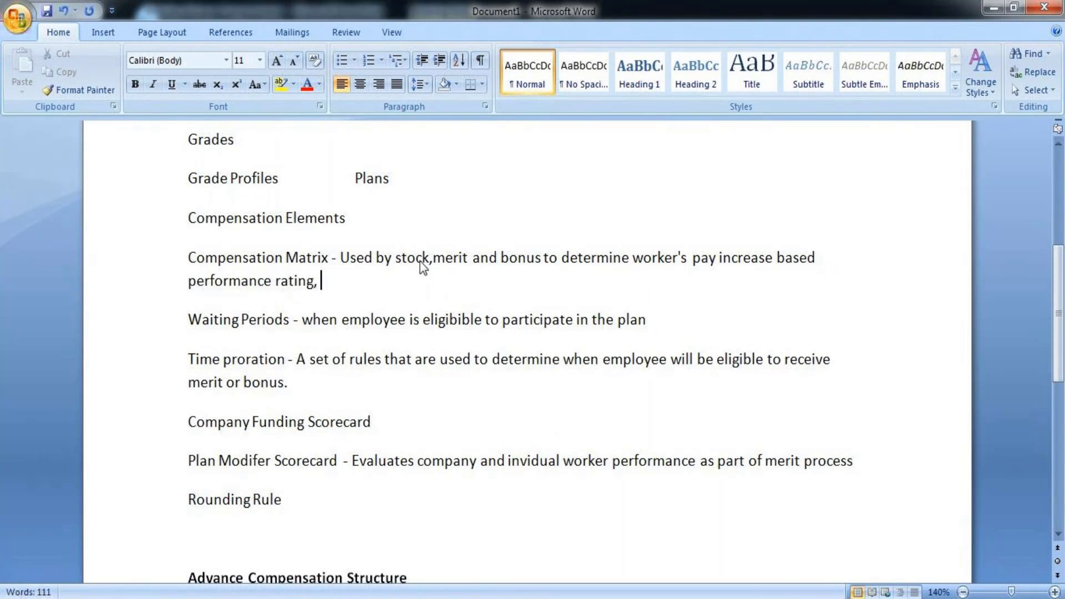
pyautogui.write('rete')
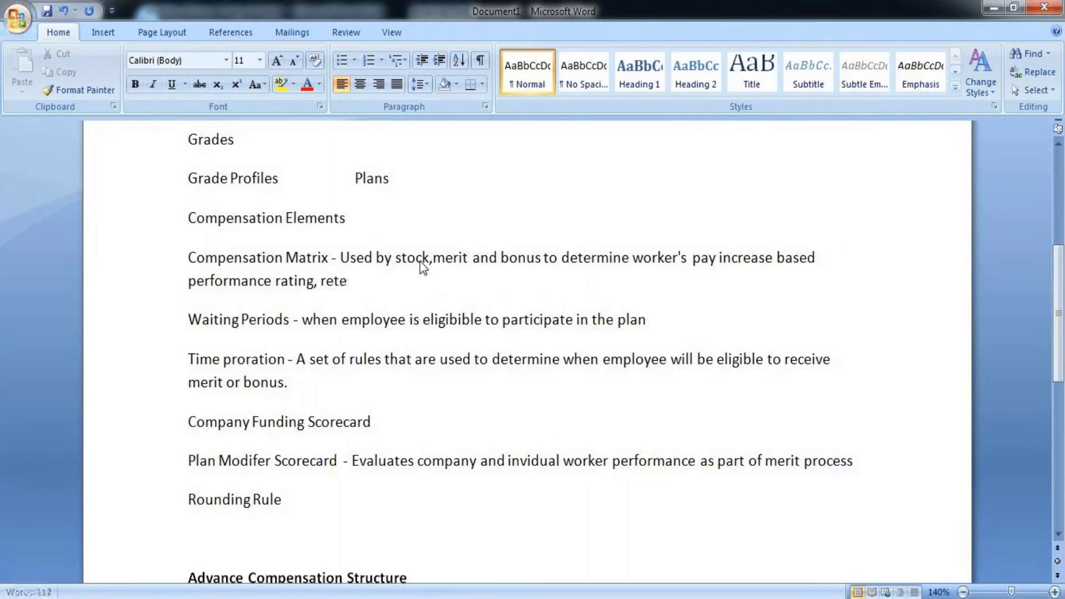
pyautogui.write('ntion rating and ')
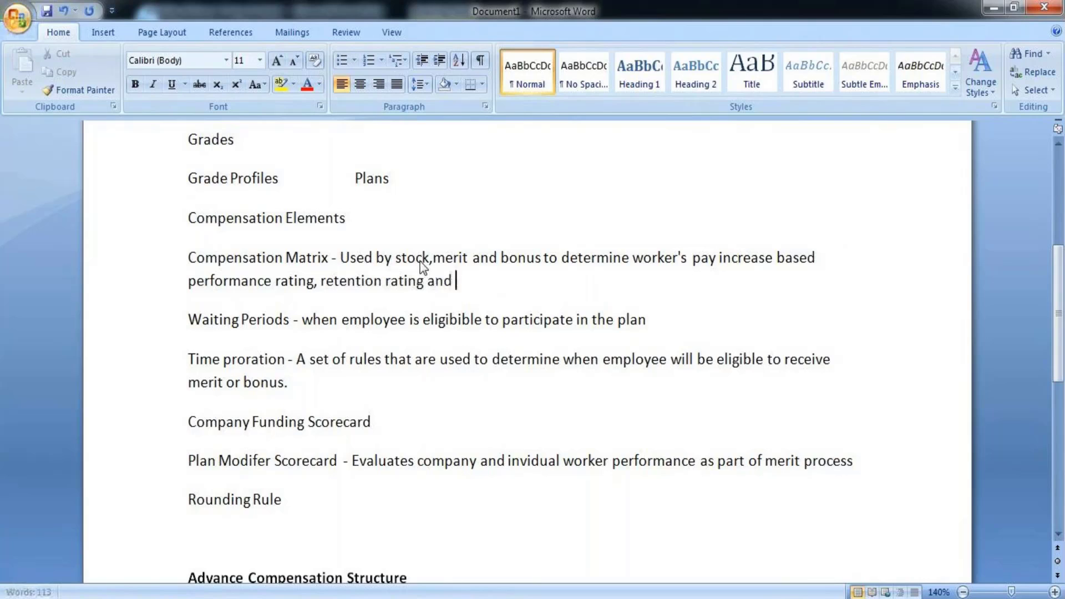
pyautogui.write('eligibiloty')
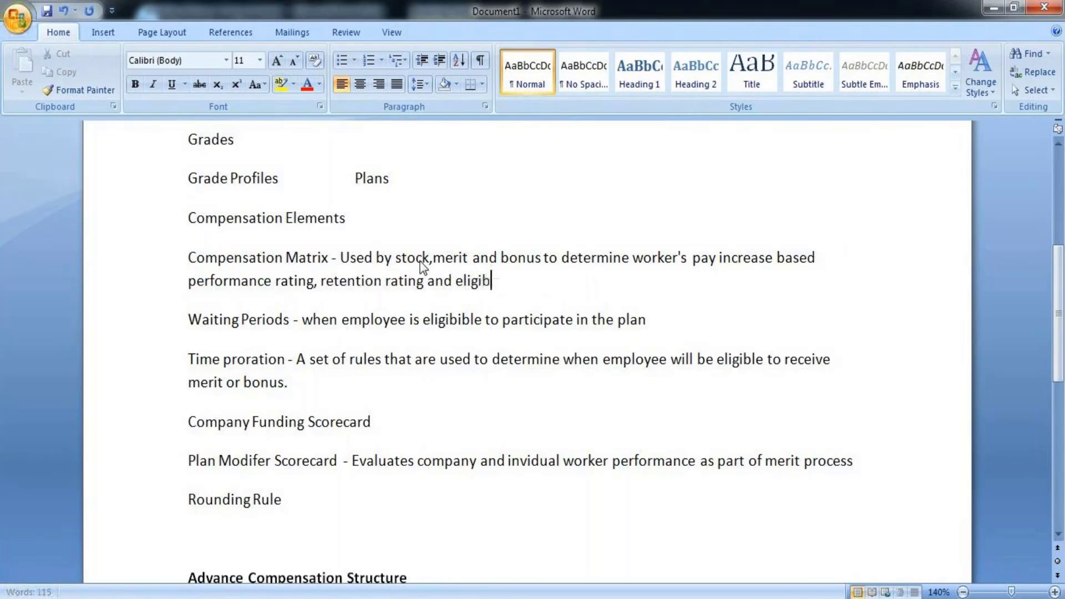
# Step: Retype part of the word "stock" in the Compensation Matrix description and correct its ending to "eligibility rules."
pyautogui.click(422, 258)
pyautogui.press('BackSpace')
pyautogui.press('BackSpace')
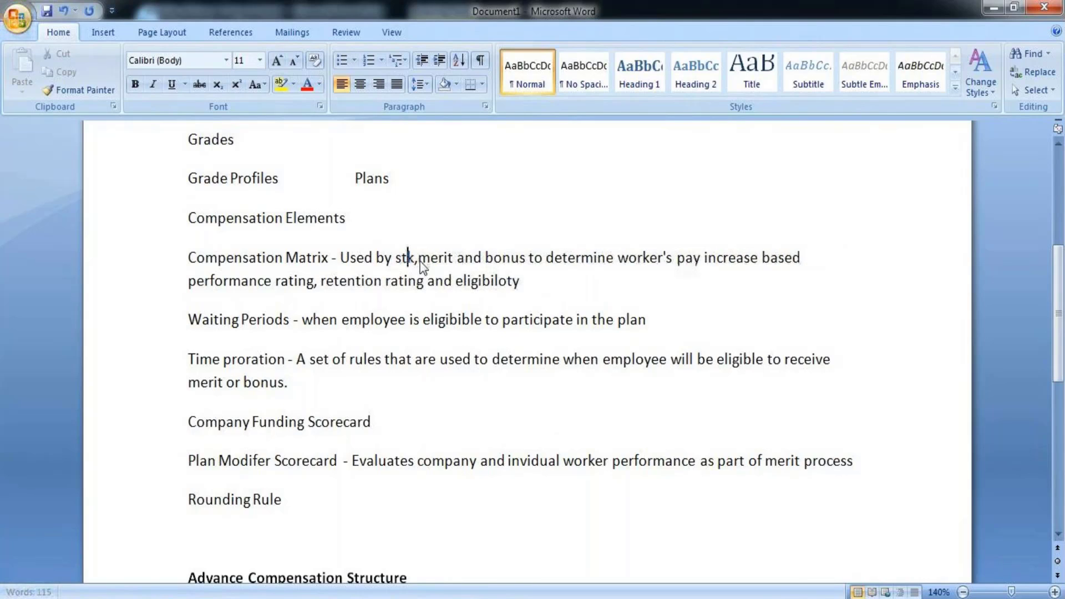
pyautogui.write('ock')
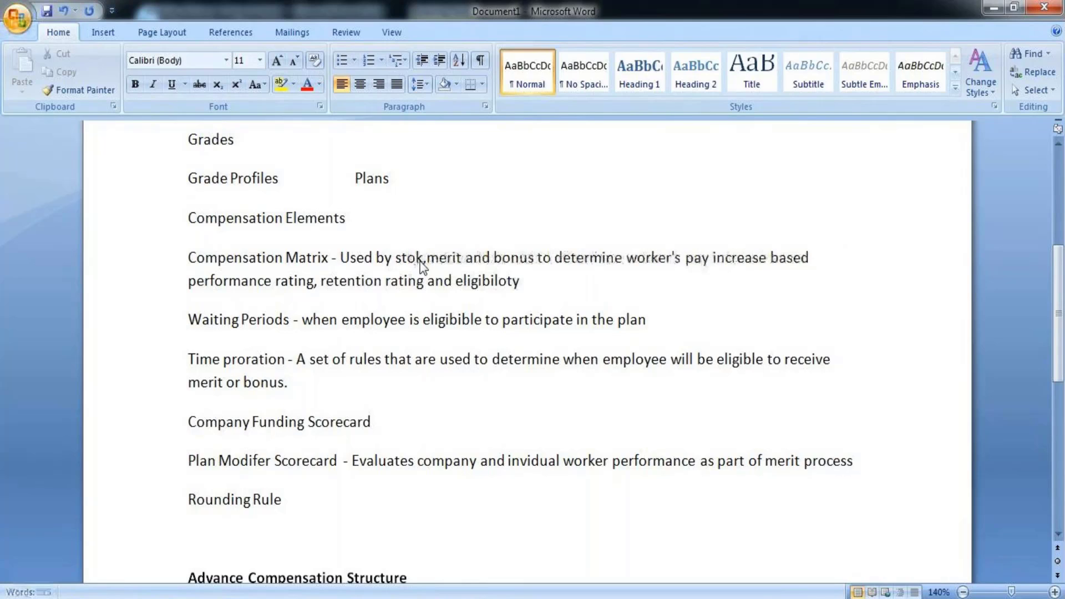
pyautogui.click(538, 281)
pyautogui.press('BackSpace')
pyautogui.press('BackSpace')
pyautogui.press('BackSpace')
pyautogui.write('it')
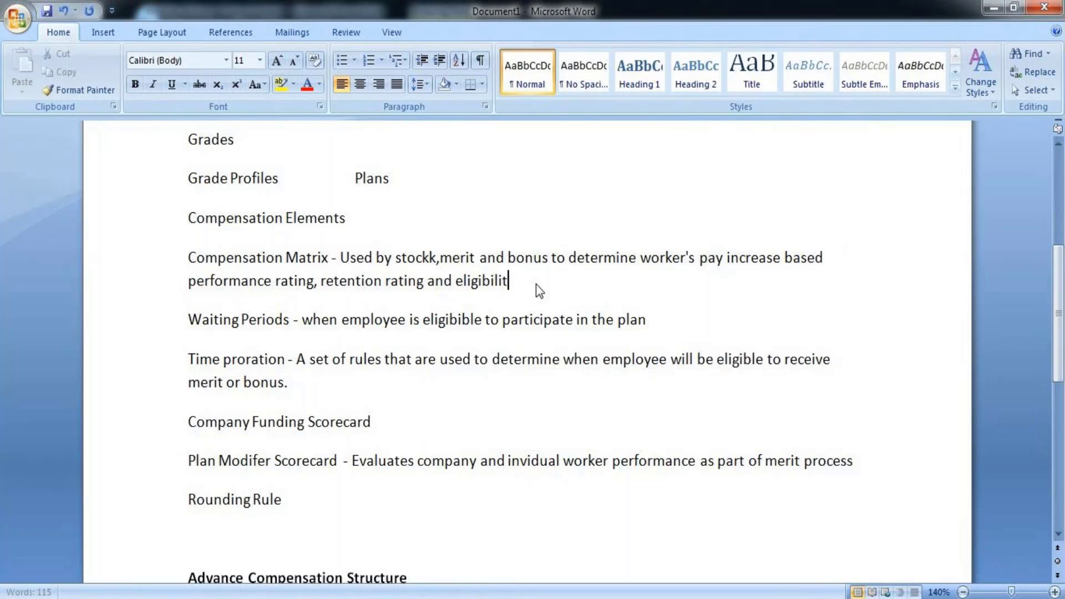
pyautogui.write('y rules.')
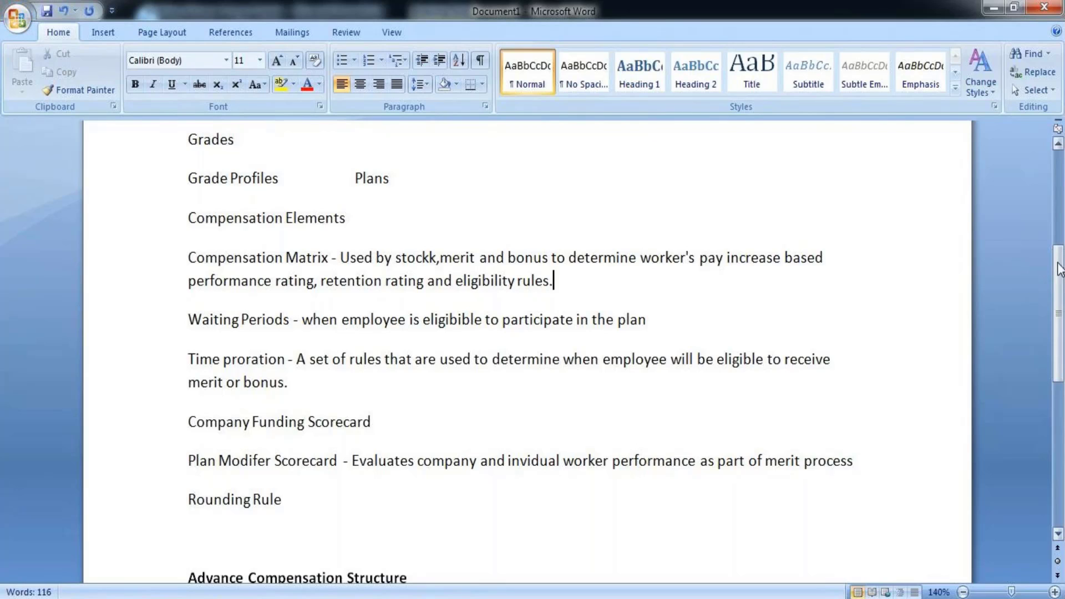
# Step: Start a new page after the Time Proration entry at the end of the structure overview
pyautogui.moveTo(1060, 271); pyautogui.dragTo(1060, 414)
pyautogui.click(280, 393)
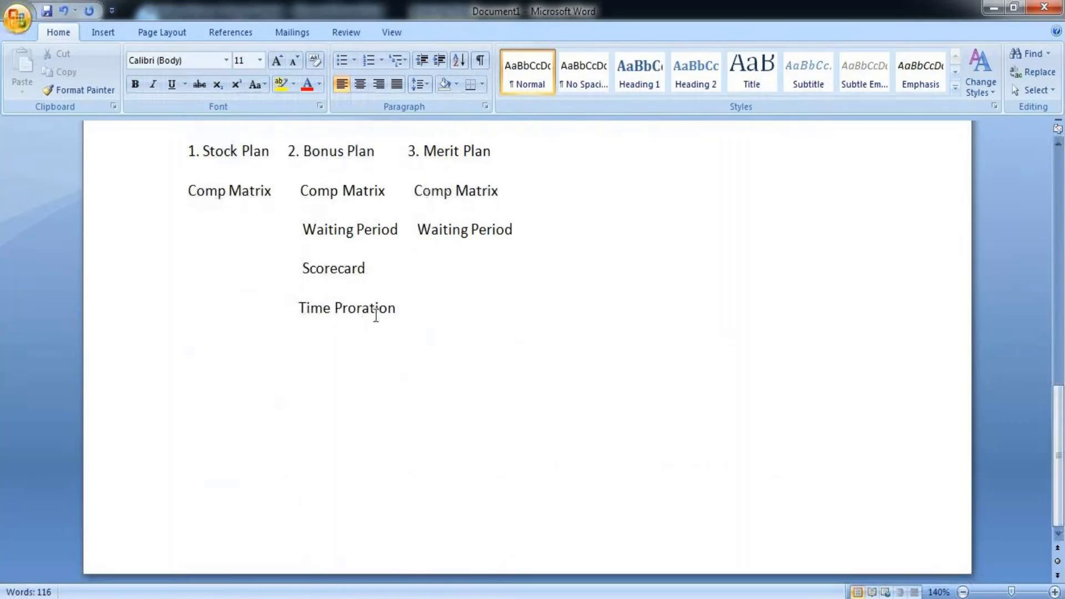
pyautogui.click(411, 306)
pyautogui.press('Return')
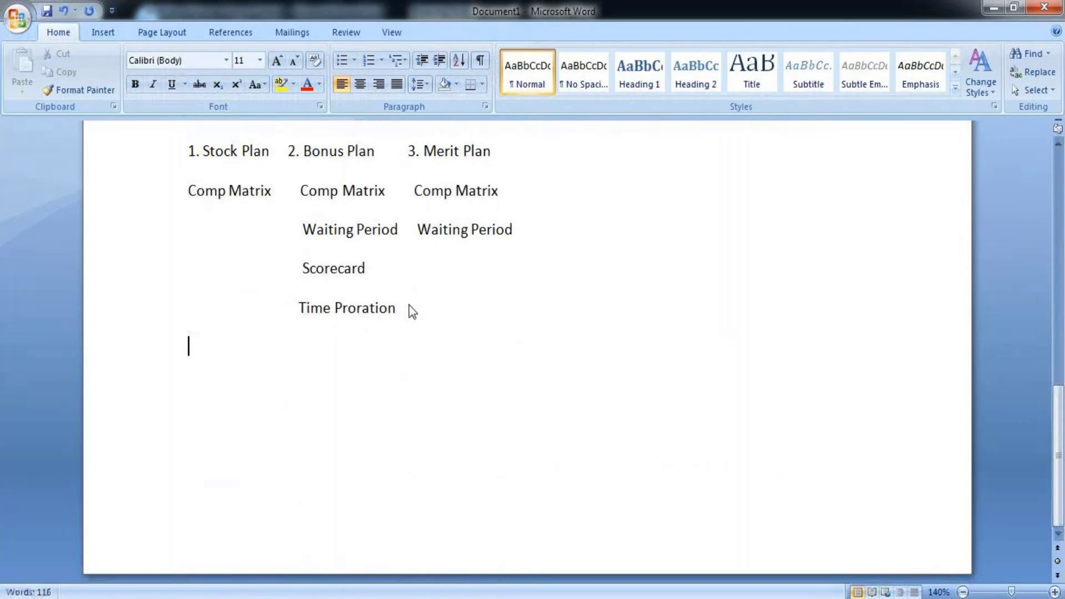
pyautogui.press('Return')
pyautogui.hotkey('ctrl', 'Return')
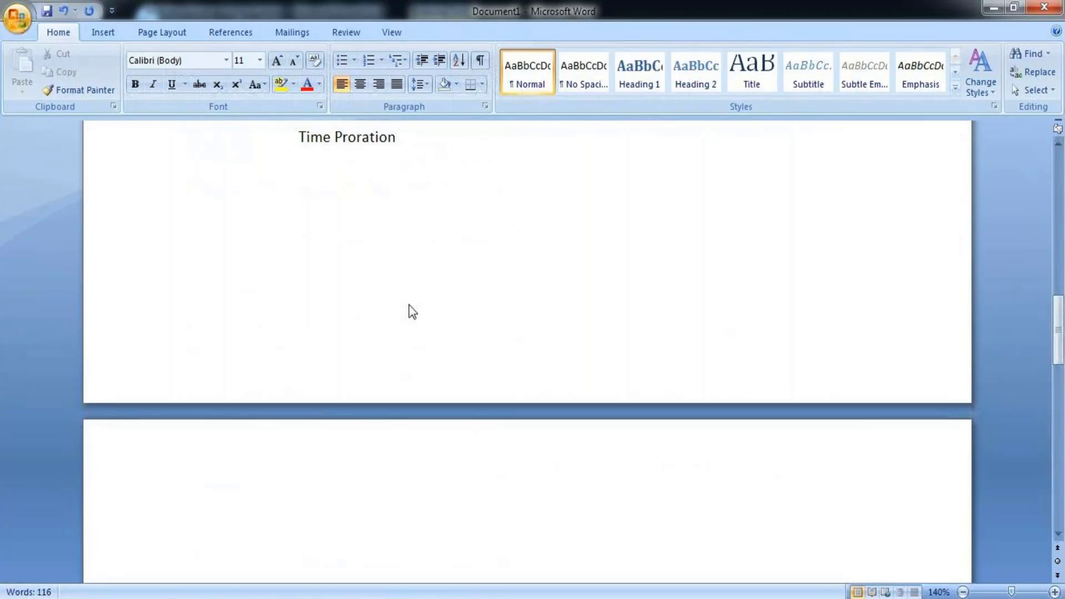
# Step: Enter the heading "Steps to define comp structure in organization" on the new page
pyautogui.write('Steps to ')
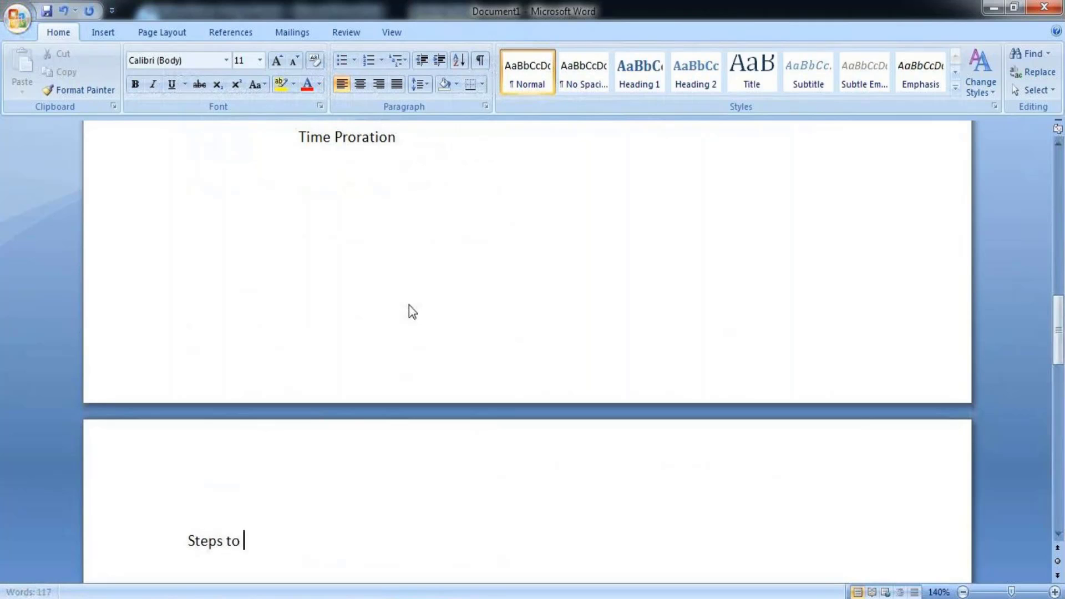
pyautogui.write('define ')
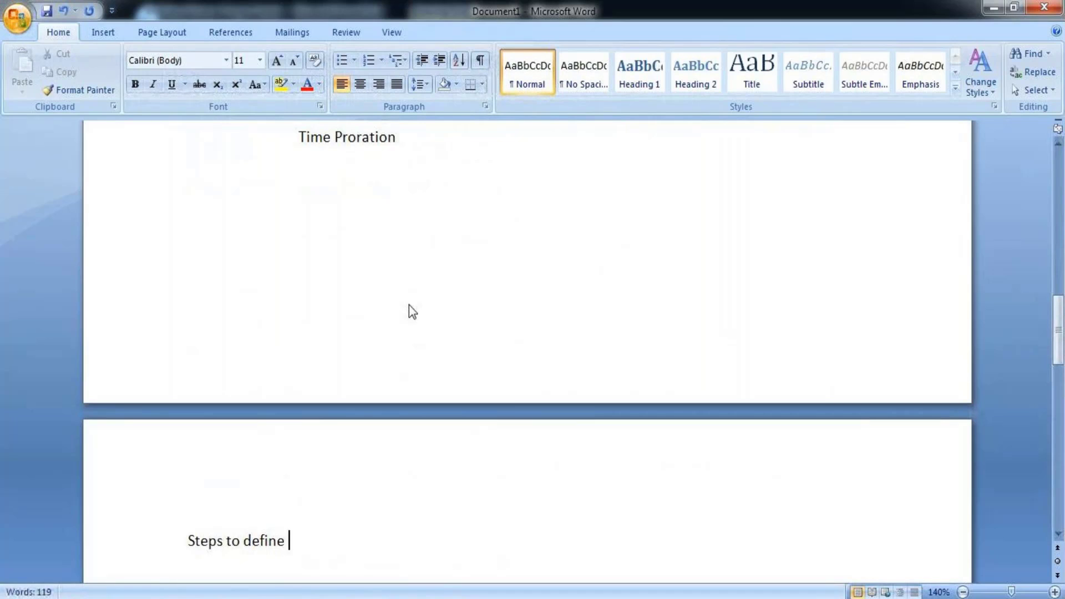
pyautogui.write('comp')
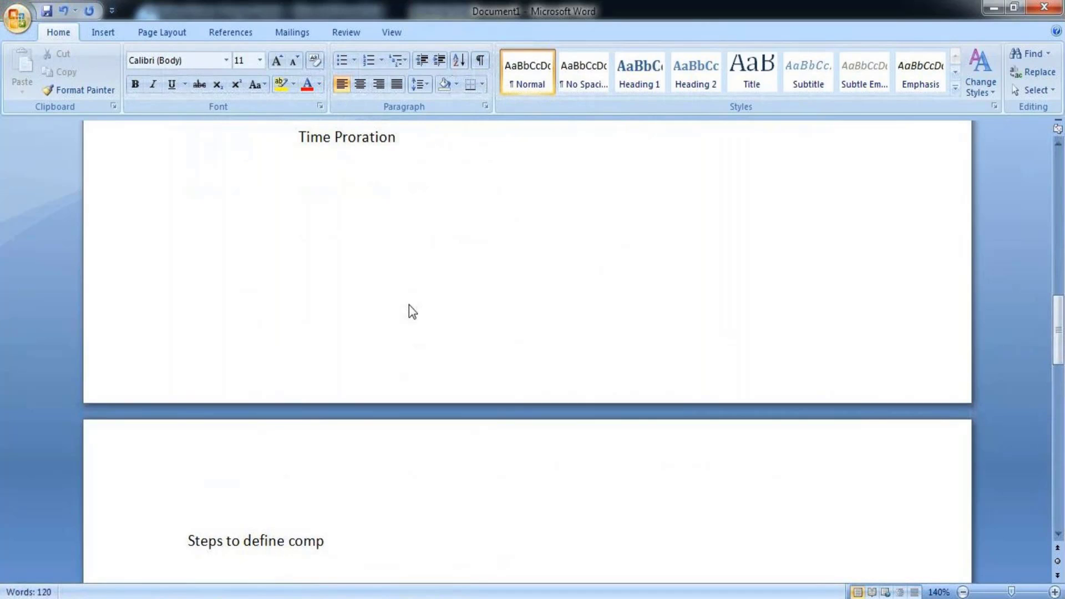
pyautogui.write(' structur')
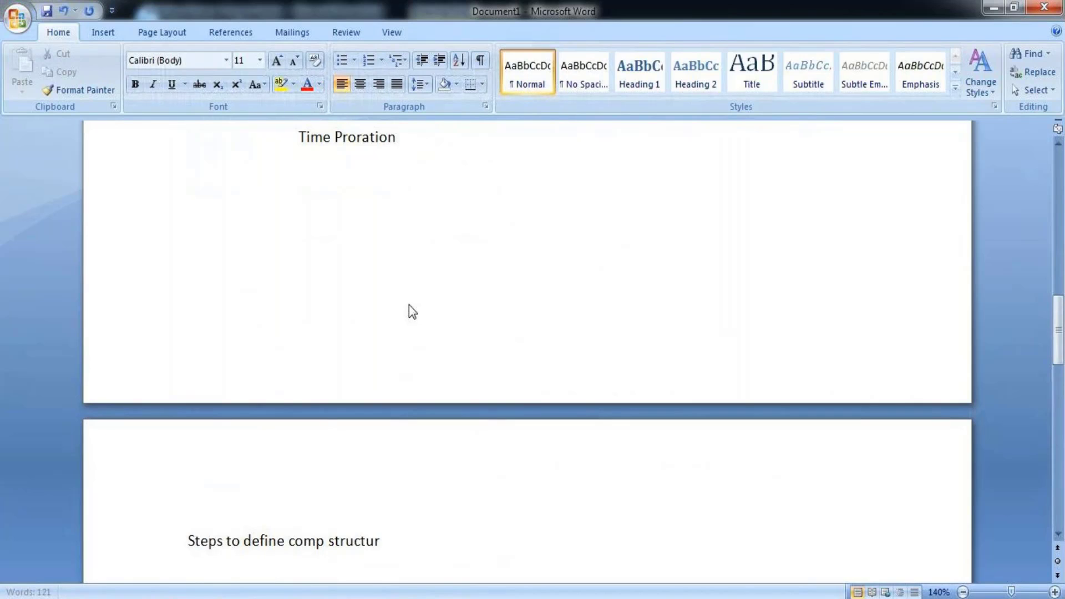
pyautogui.write('e in ')
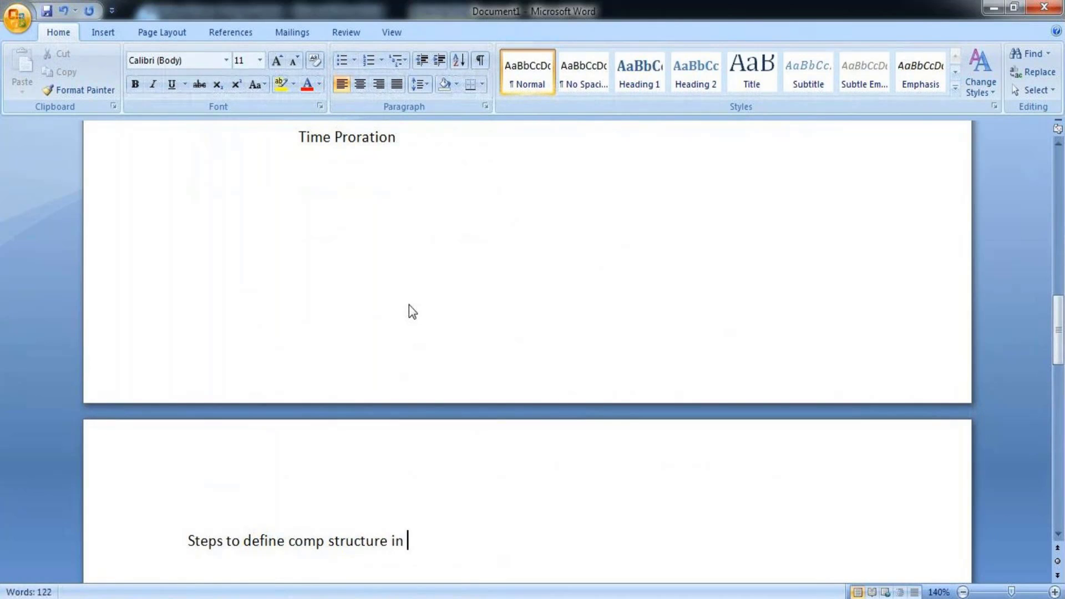
pyautogui.write('organization')
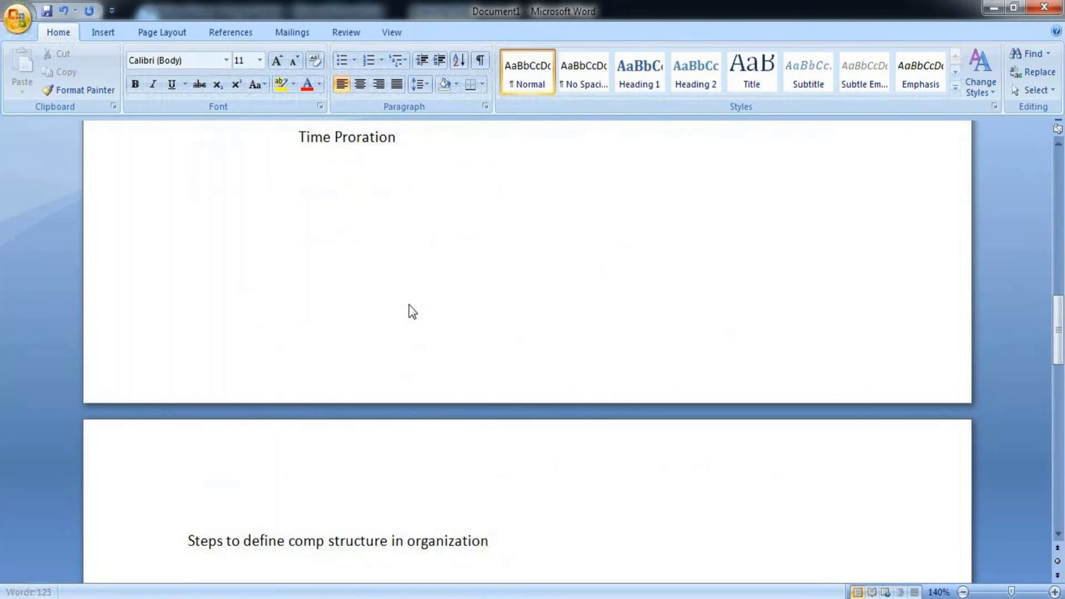
# Step: Add "1. Define frequencies which are typically used in Compensation and payroll calculations" beneath the steps heading
pyautogui.press('Return')
pyautogui.write('1.')
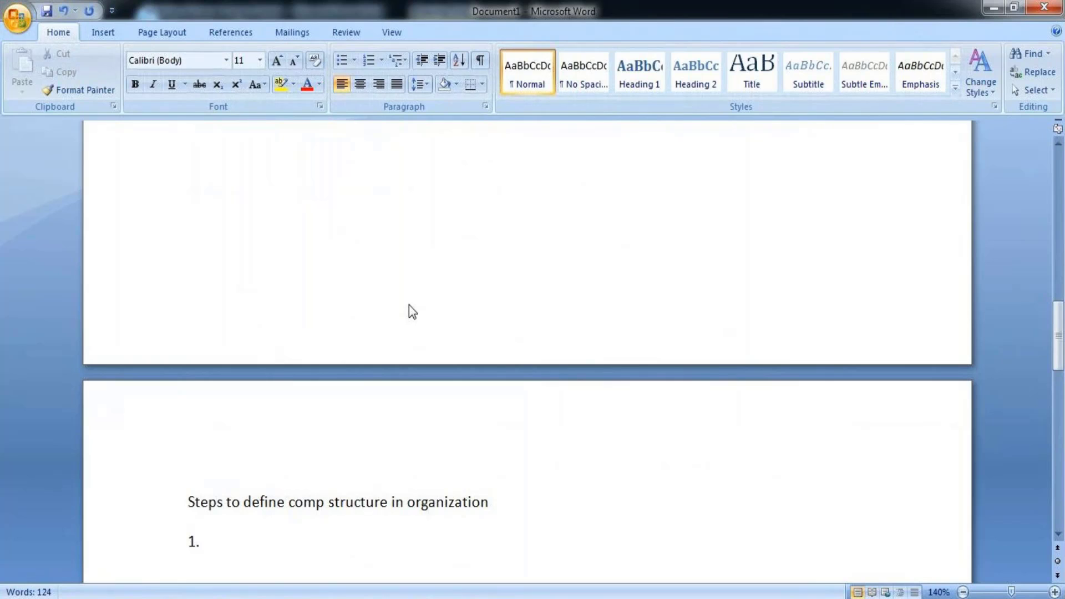
pyautogui.write('Define fre')
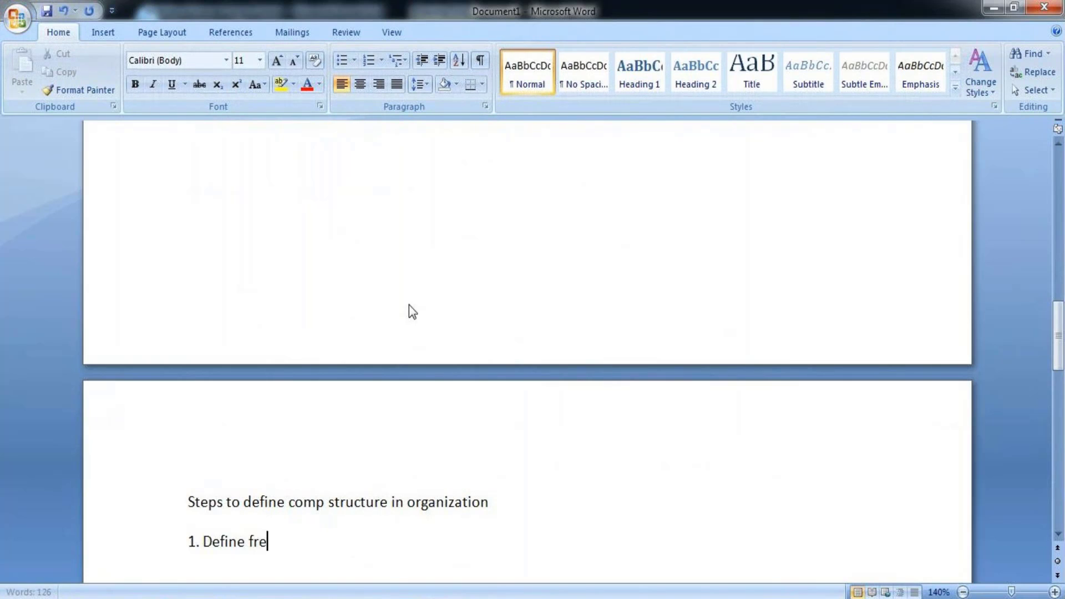
pyautogui.write('quencie')
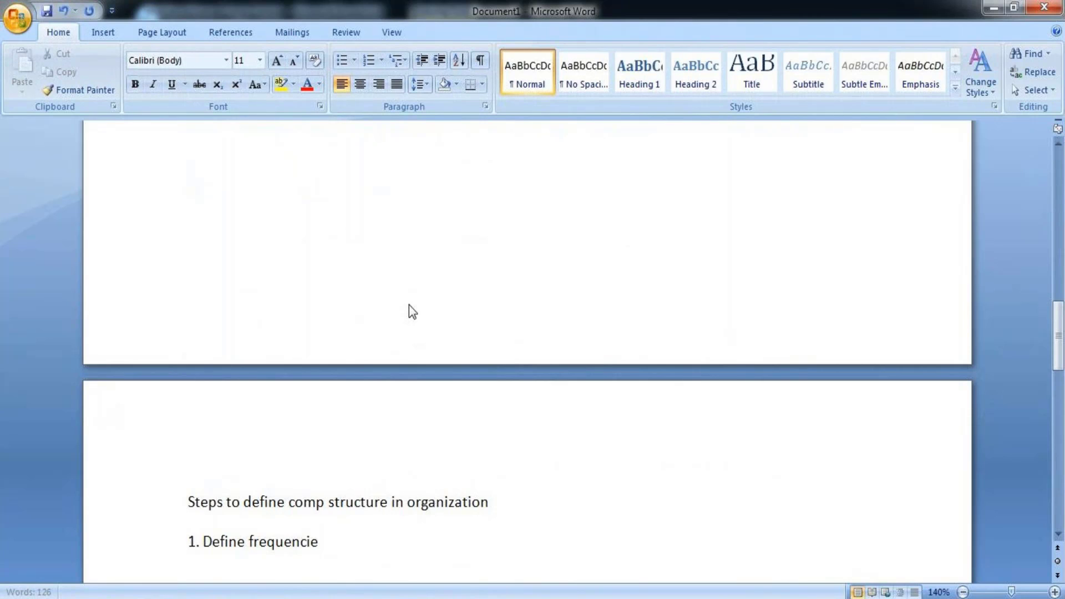
pyautogui.write('s which')
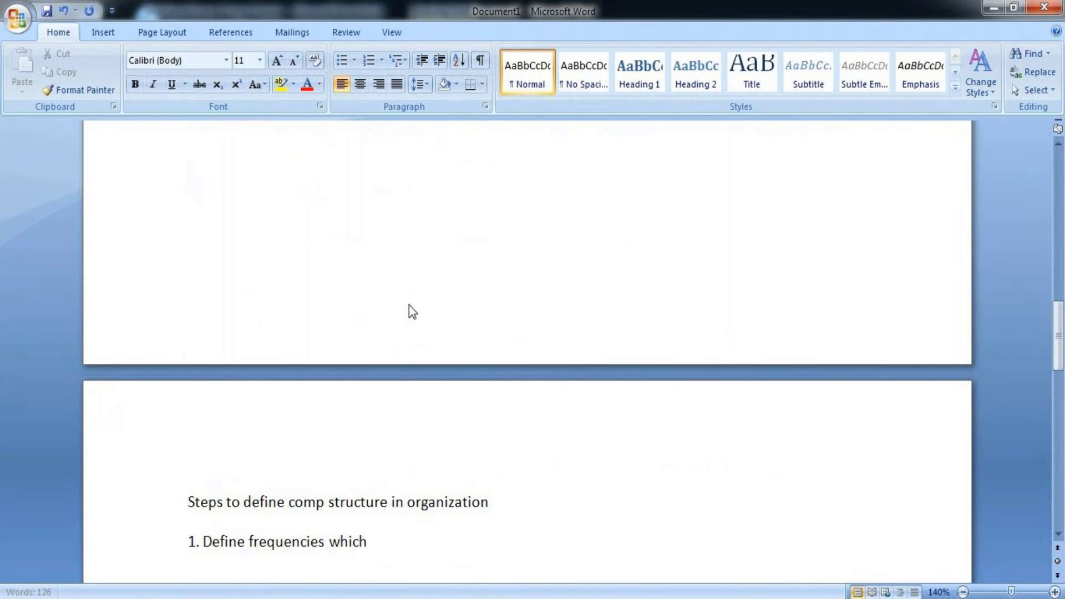
pyautogui.write(' are typia')
pyautogui.press('BackSpace')
pyautogui.write('ca')
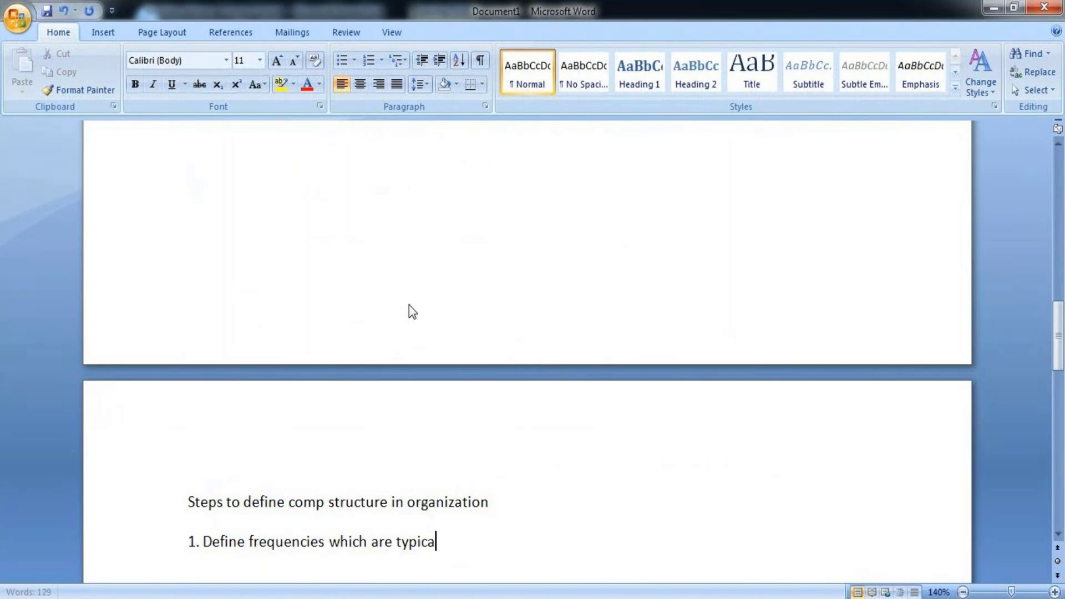
pyautogui.write('lly ')
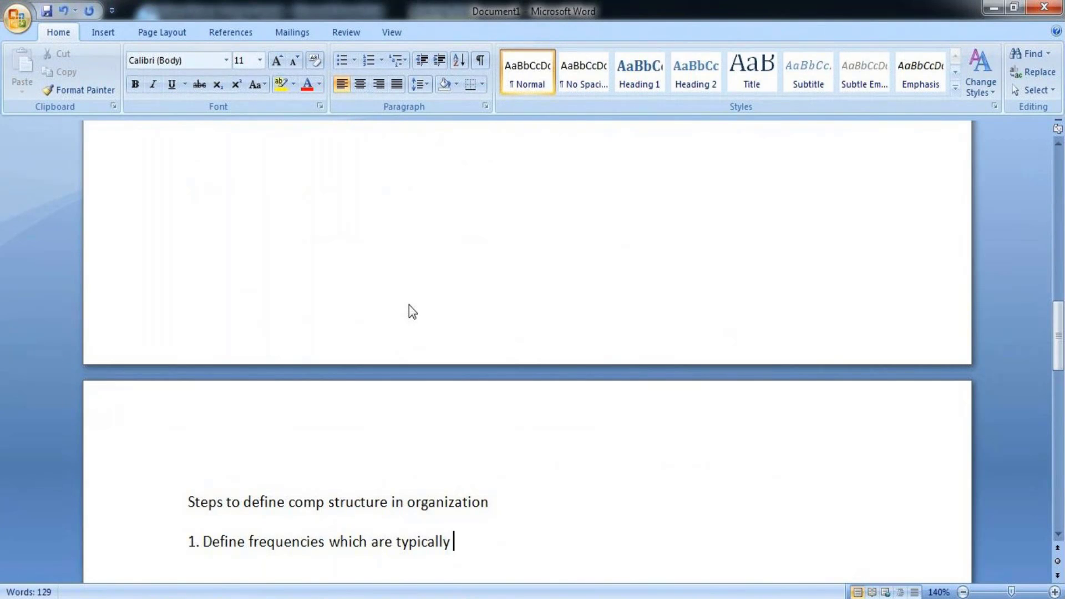
pyautogui.write('used in')
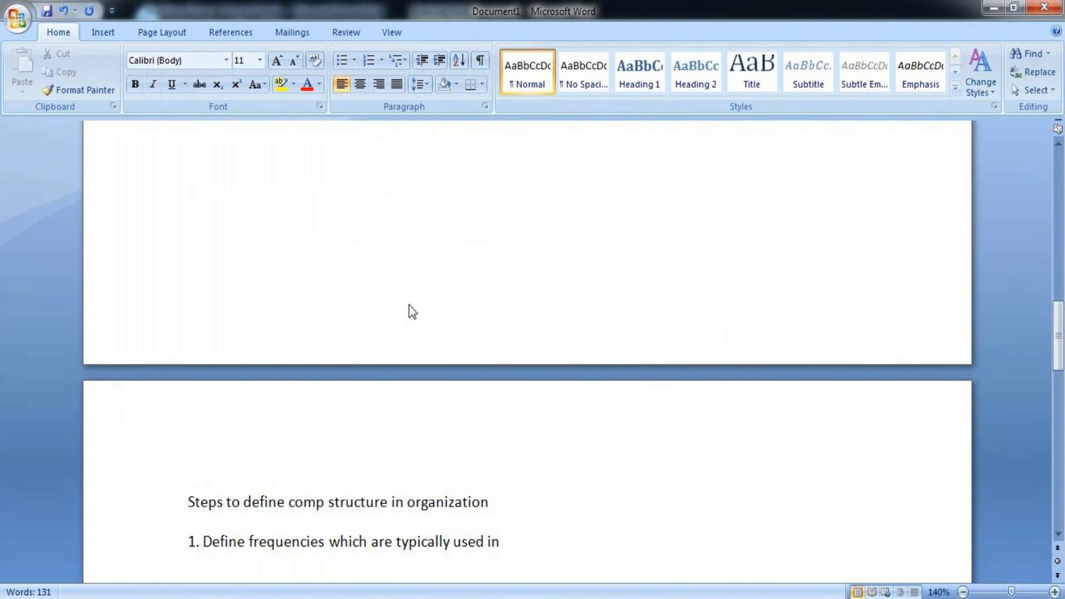
pyautogui.write('Compensation and payroll calculations')
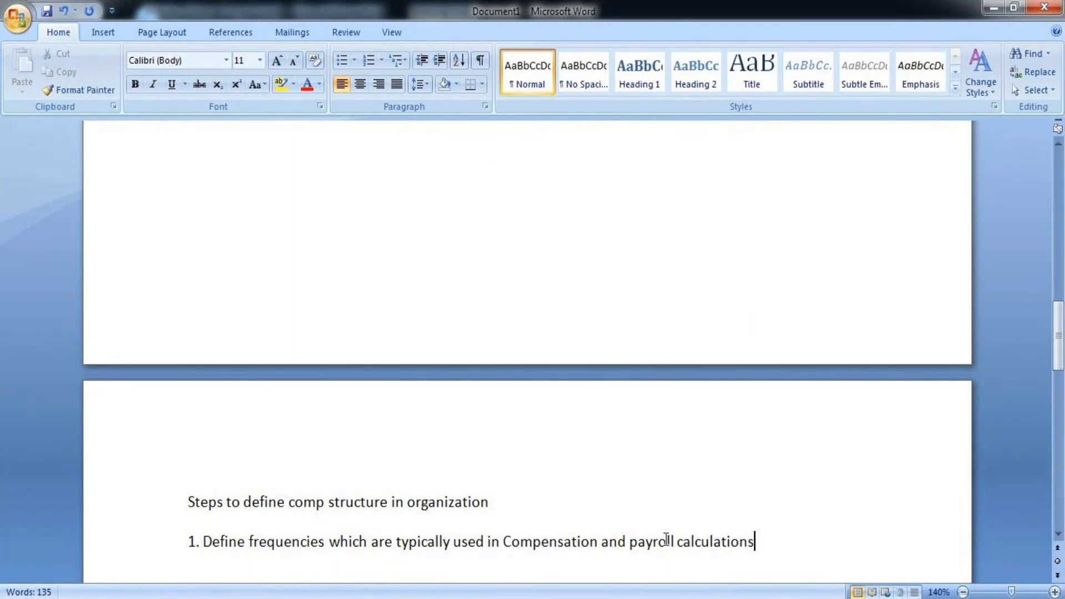
# Step: Add "2. Define a comp element which will link compensation and payroll" beneath item 1 of the steps list
pyautogui.scroll(-1, 666, 541)
pyautogui.press('Return')
pyautogui.write('2.')
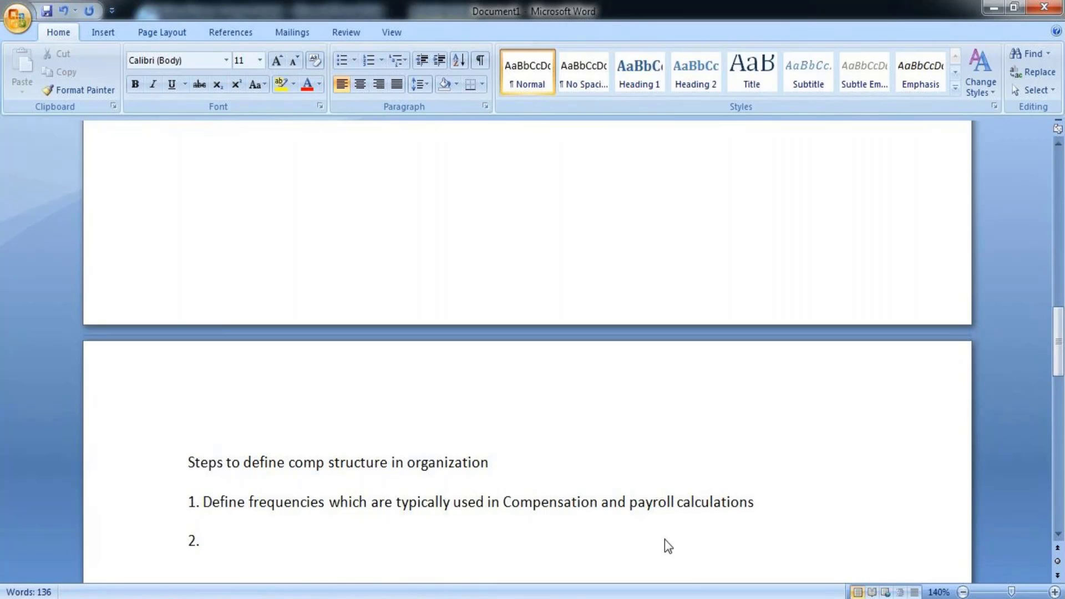
pyautogui.write('Define ')
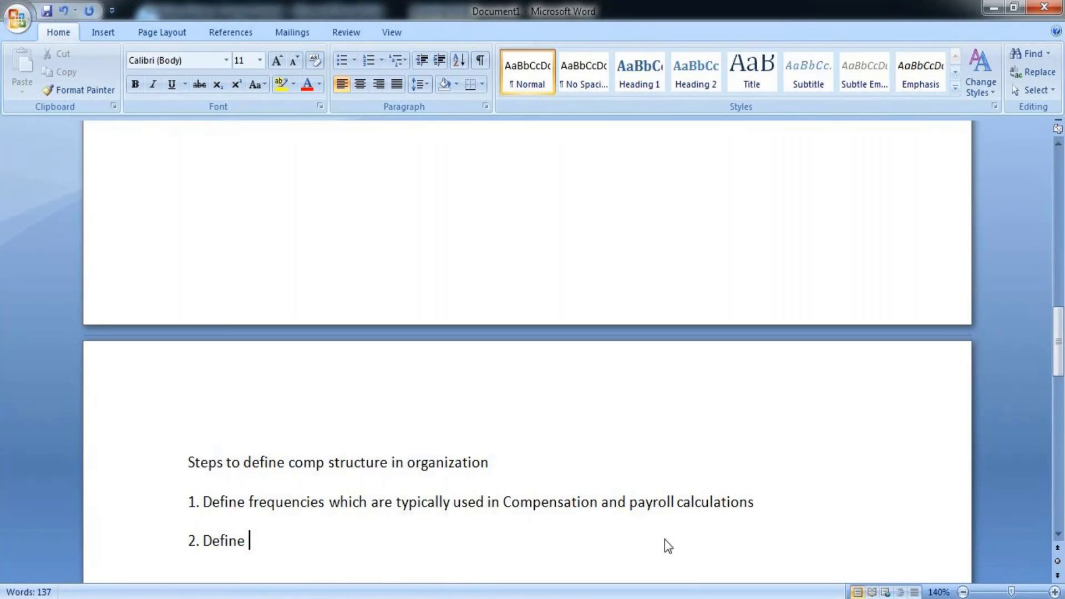
pyautogui.write('C')
pyautogui.press('BackSpace')
pyautogui.write('A')
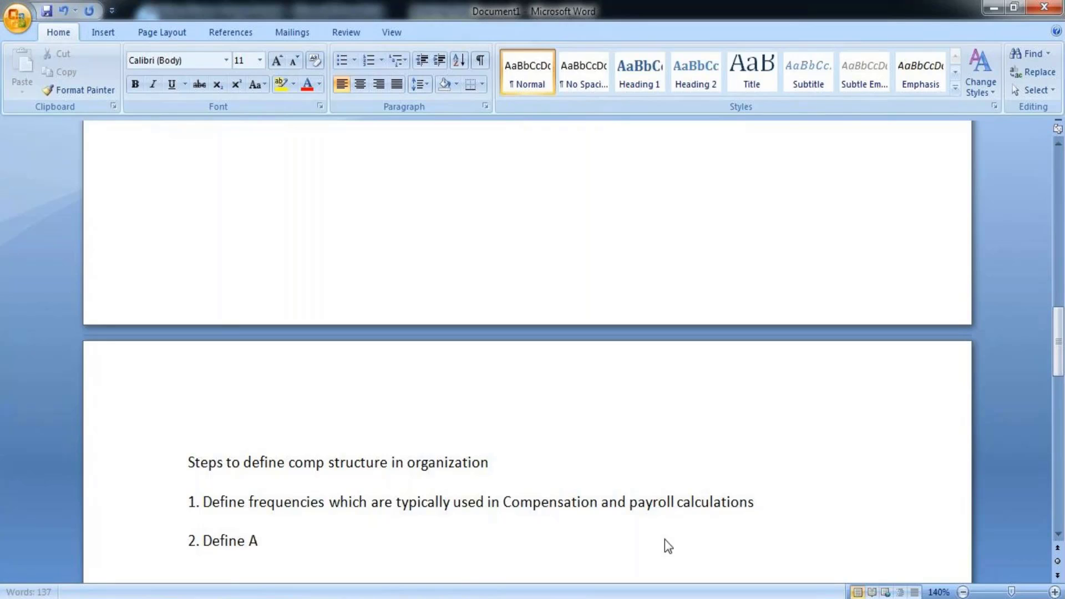
pyautogui.press('BackSpace')
pyautogui.press('BackSpace')
pyautogui.write('a e')
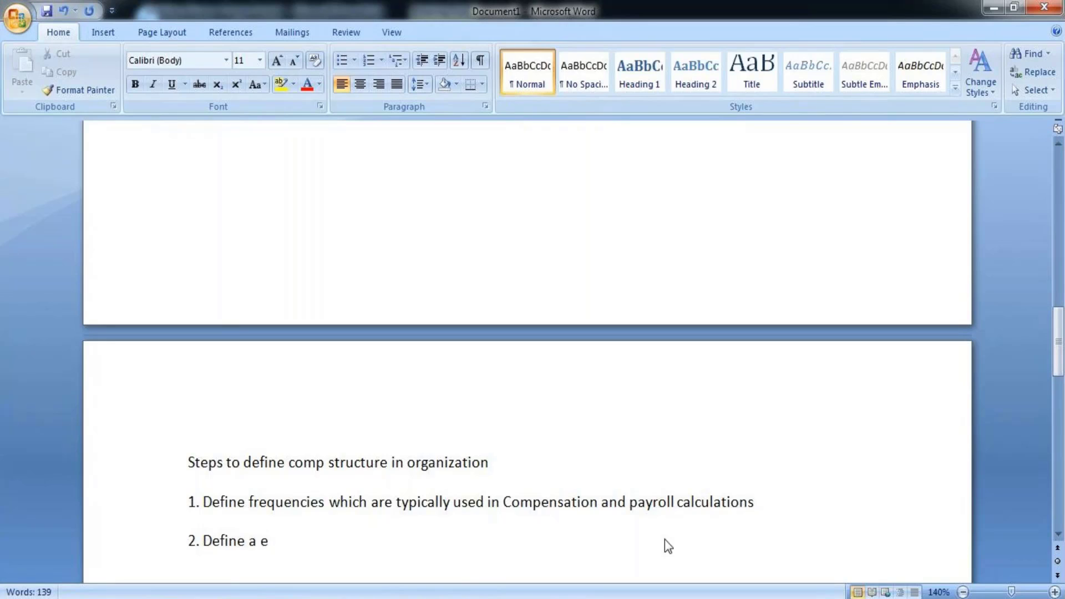
pyautogui.press('BackSpace')
pyautogui.write('comp ')
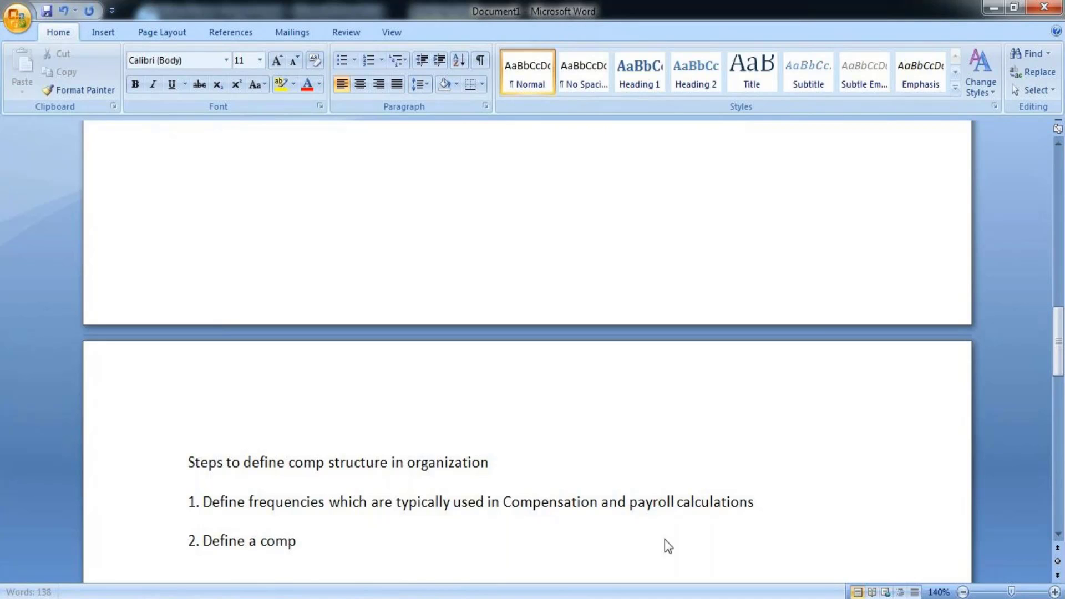
pyautogui.write('elemen')
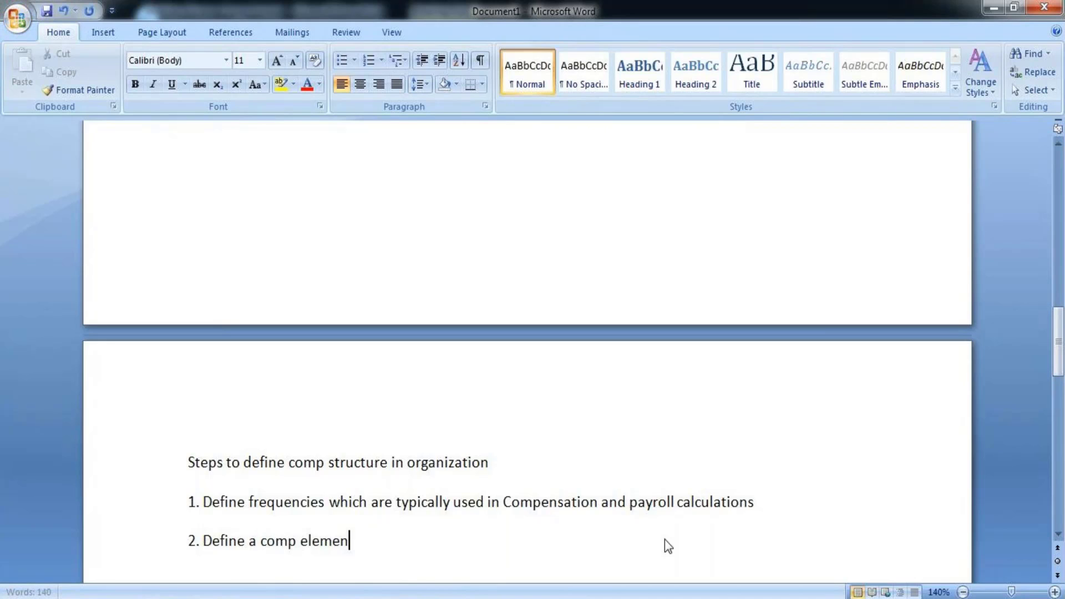
pyautogui.write('t whic')
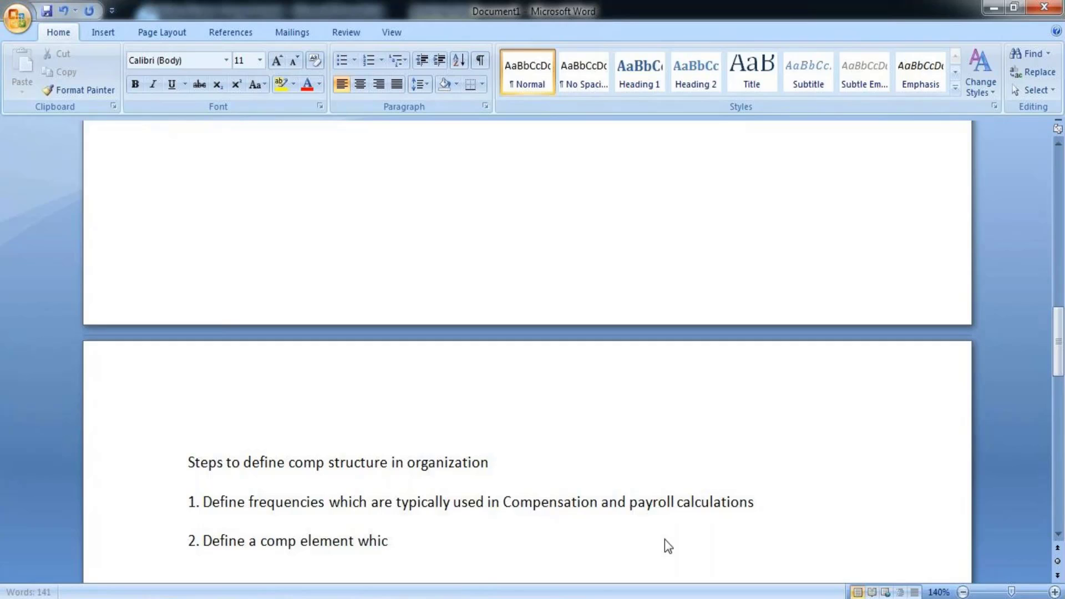
pyautogui.write('h will lick')
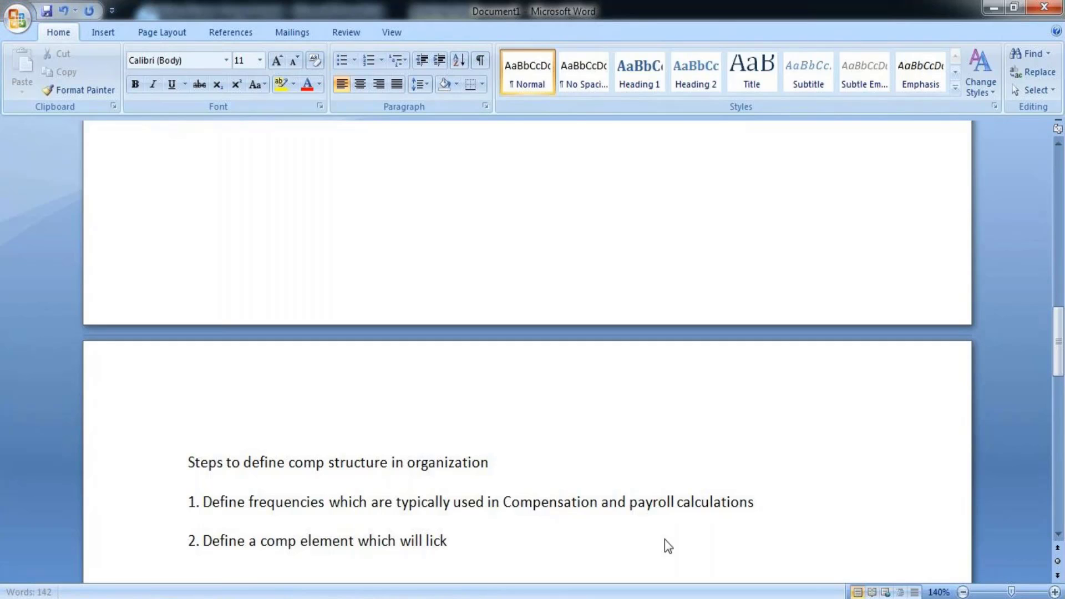
pyautogui.press('BackSpace')
pyautogui.press('BackSpace')
pyautogui.write('nk')
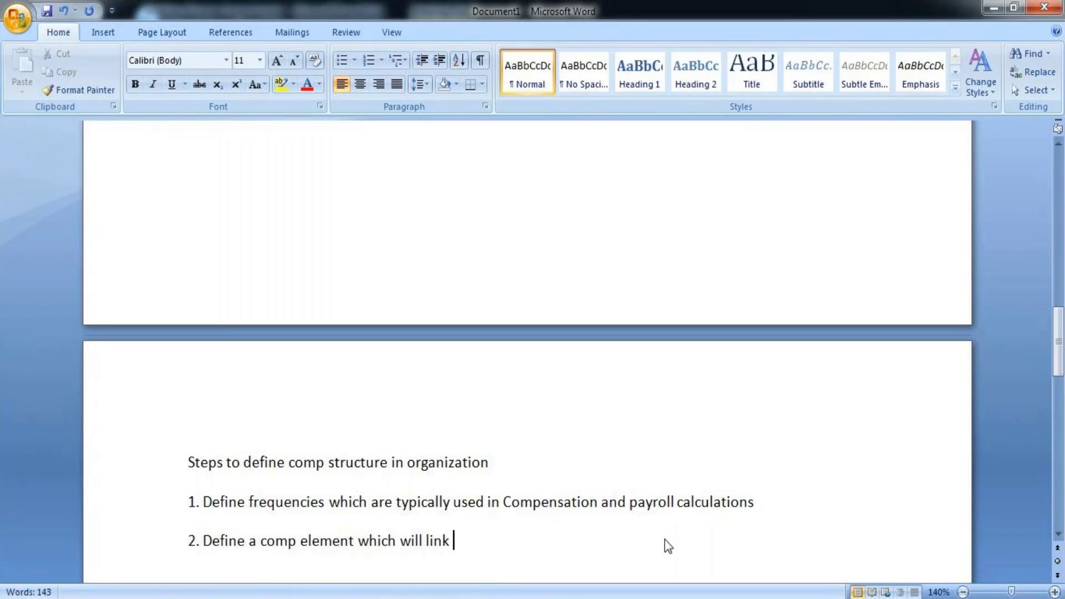
pyautogui.write(' comp')
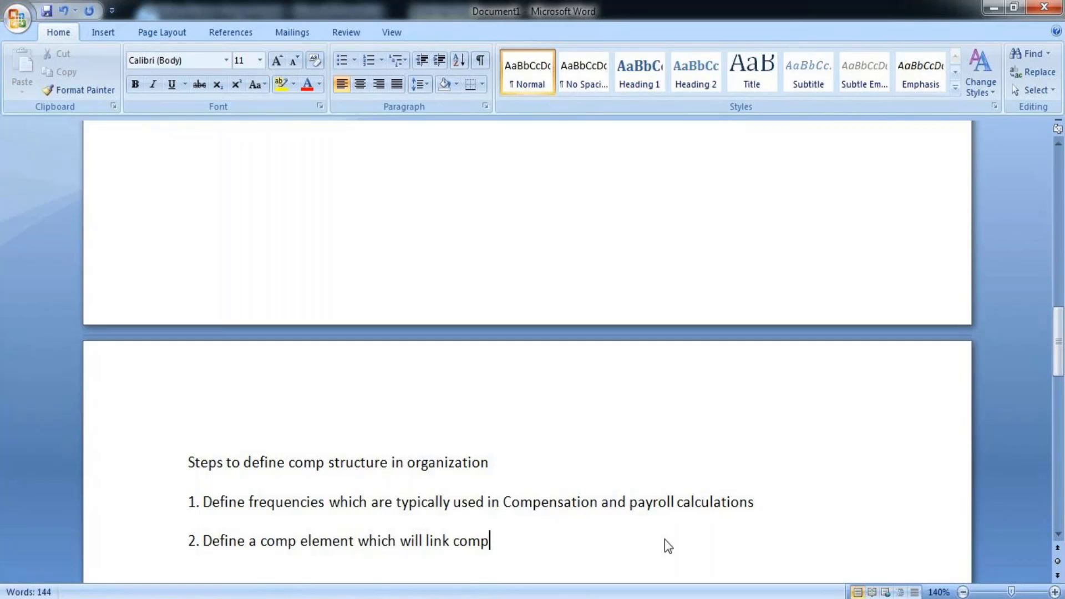
pyautogui.write('ensation ')
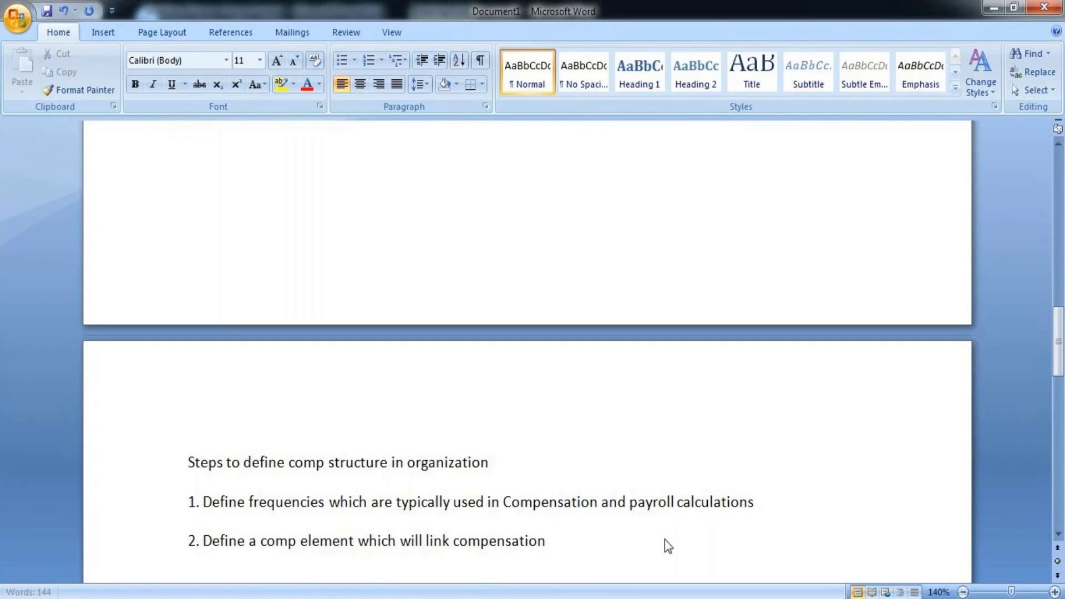
pyautogui.write('and payroll')
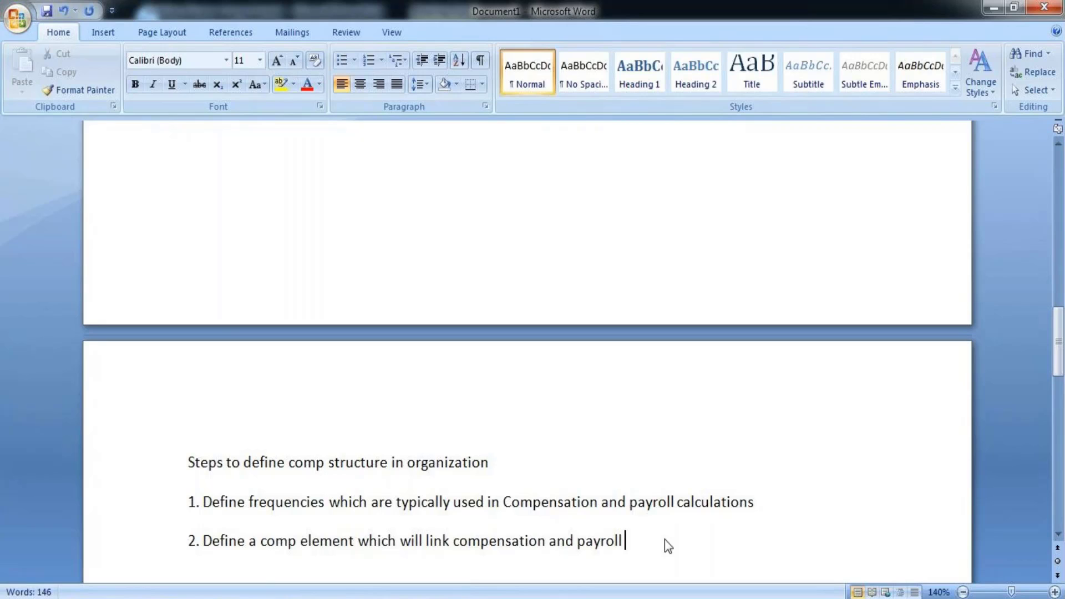
# Step: Complete item 2 with "which will help in communicating comp data" and start a new line
pyautogui.write(' wh')
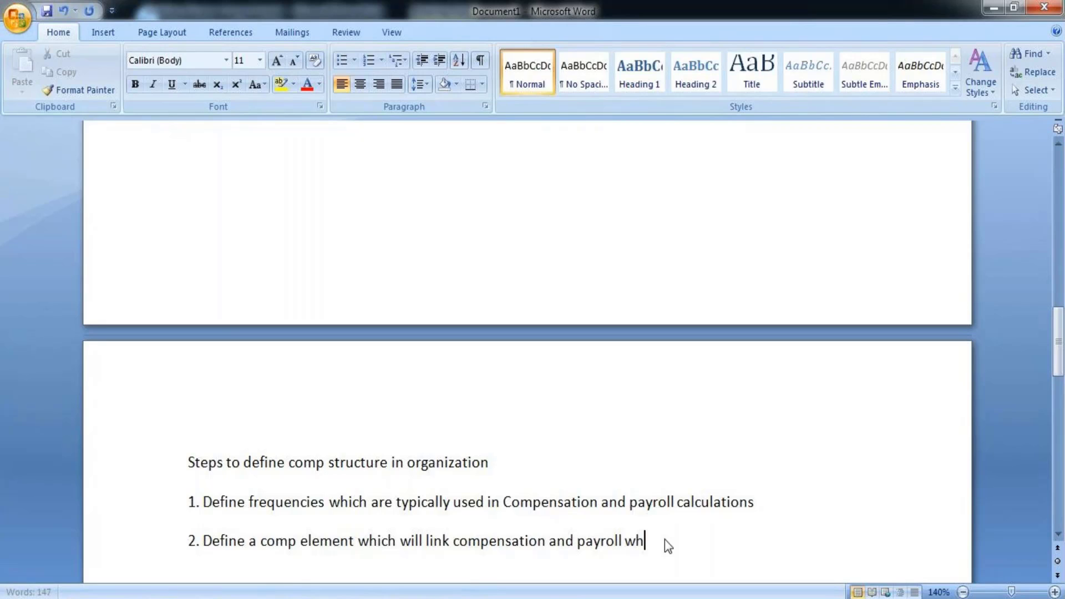
pyautogui.write('ich will help ')
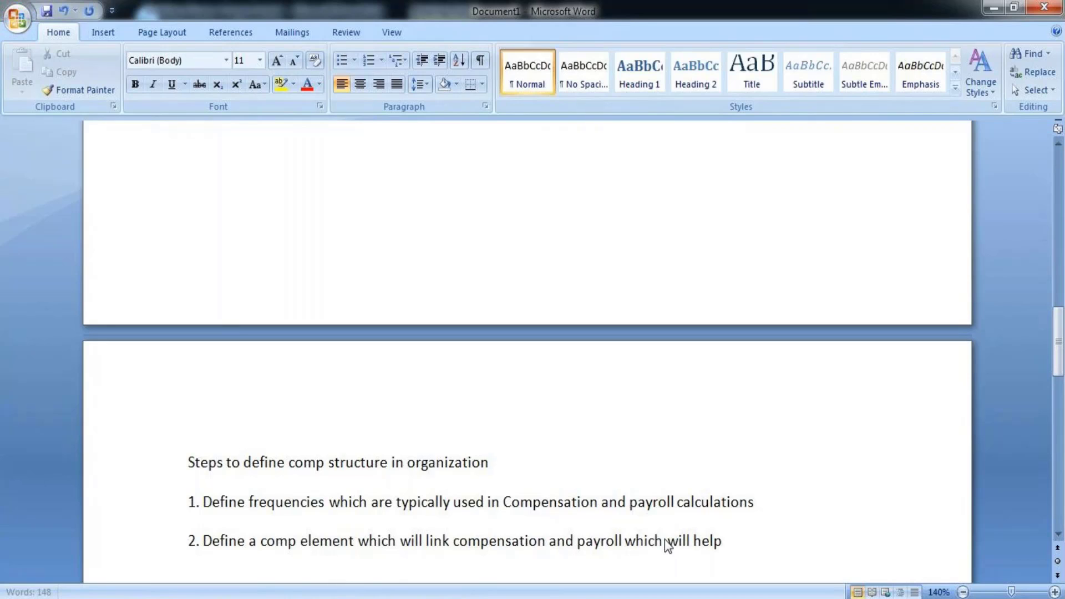
pyautogui.write('in com')
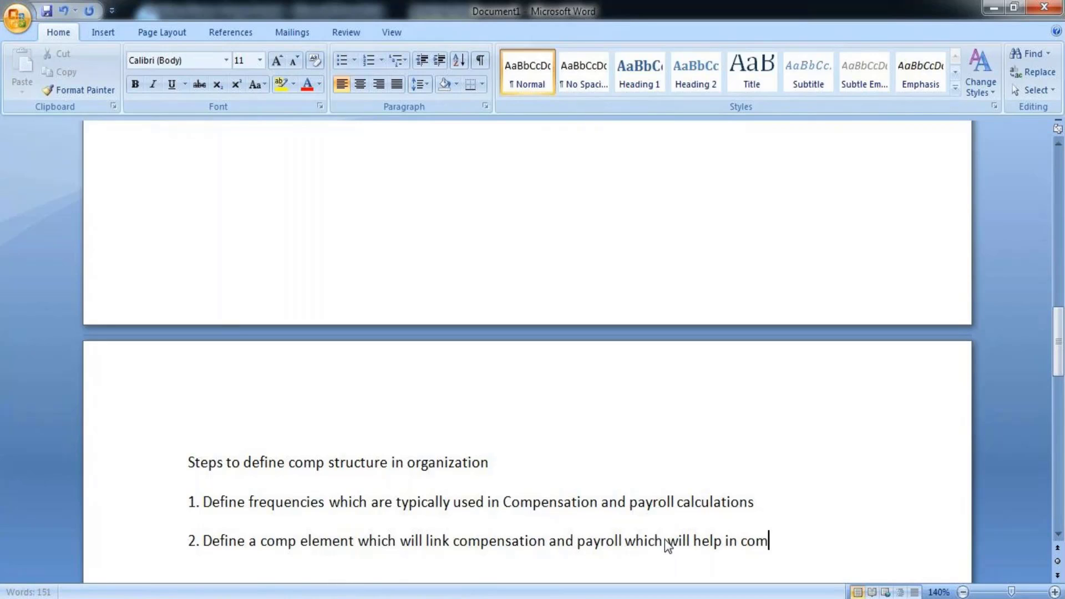
pyautogui.write('municating')
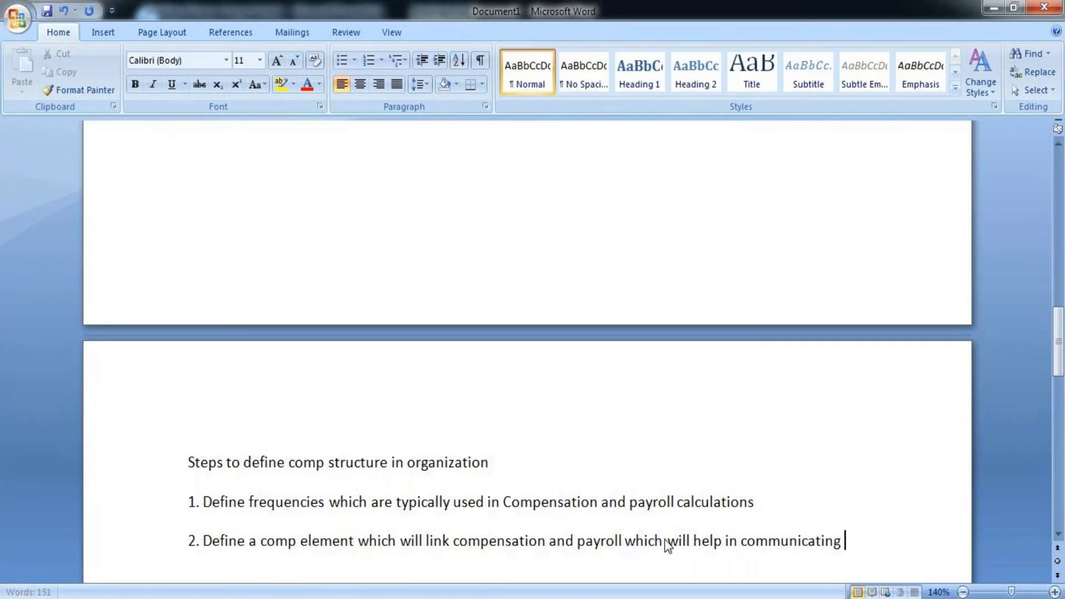
pyautogui.write(' comp ')
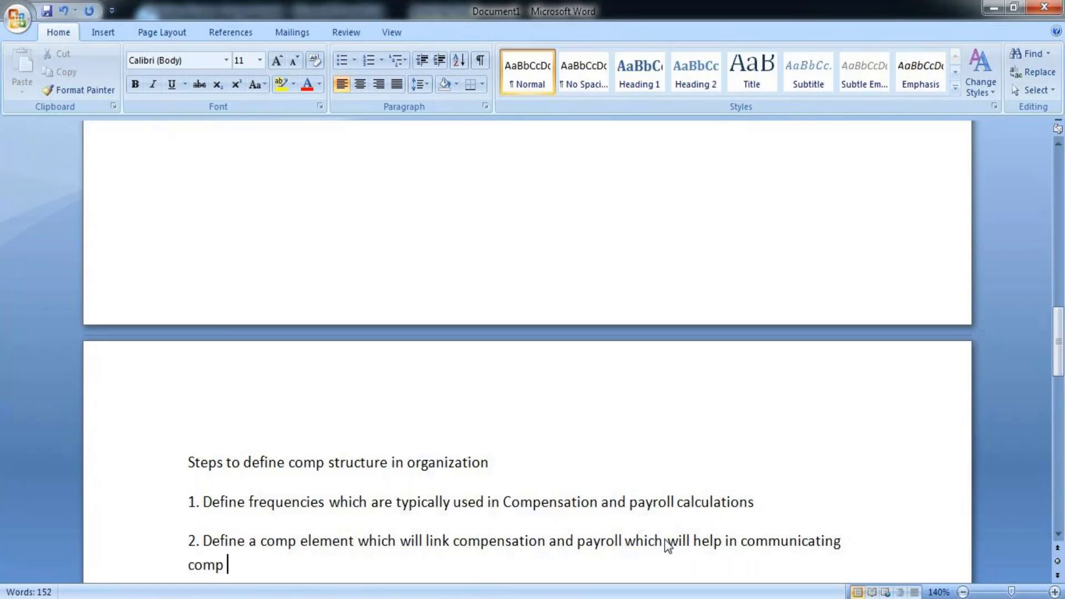
pyautogui.write('data')
pyautogui.press('Return')
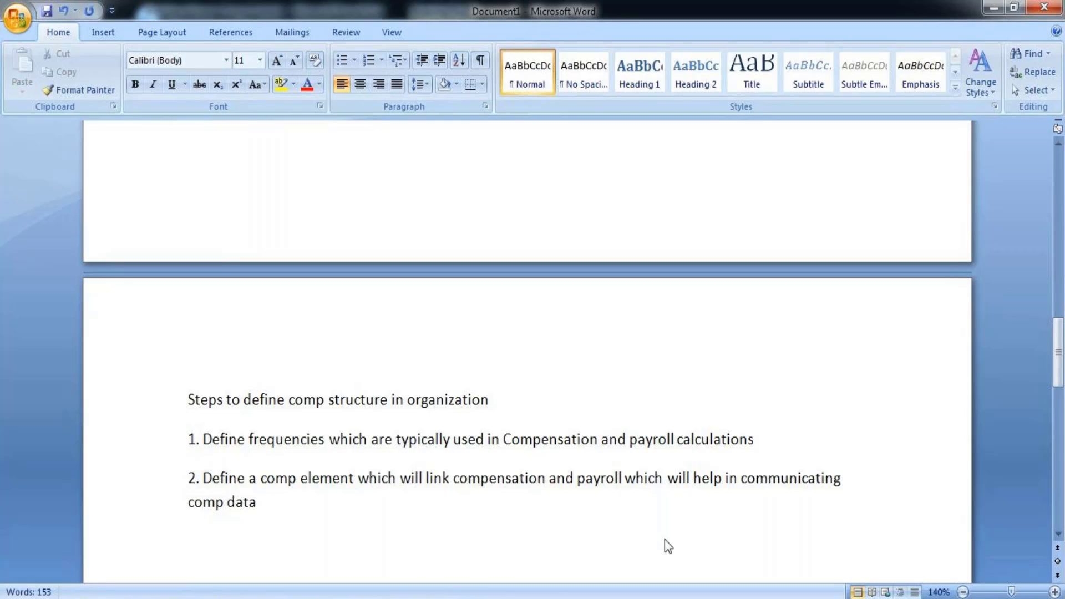
# Step: Add "3. Create a comp basis that establishes one or more definitions of earnings for different group of emplyees" beneath item 2
pyautogui.write('3. Create a comp basis')
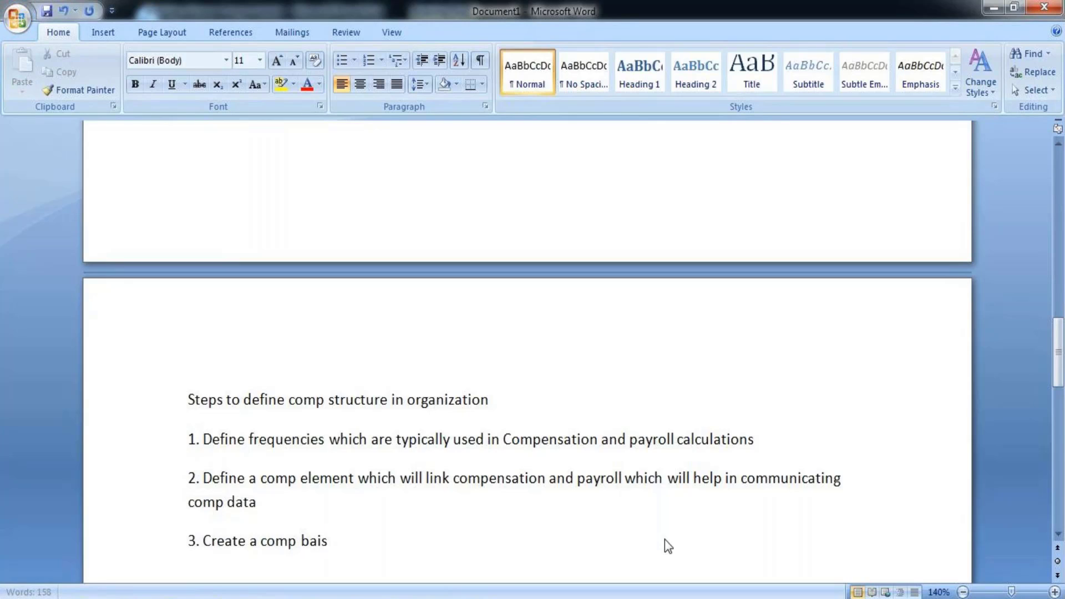
pyautogui.write(' that establishes ')
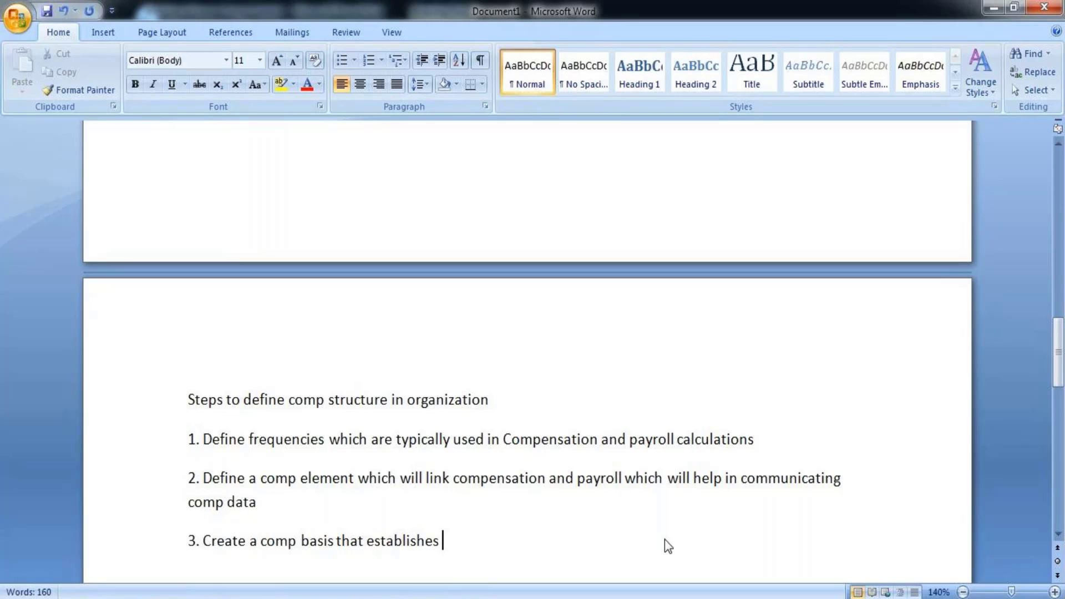
pyautogui.write('one or more')
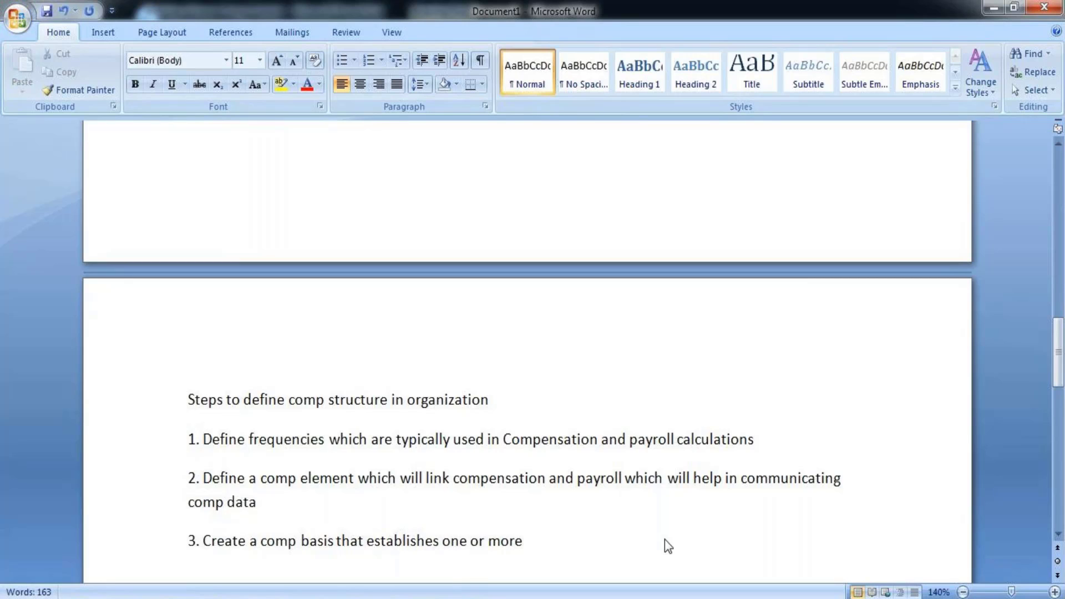
pyautogui.write(' def')
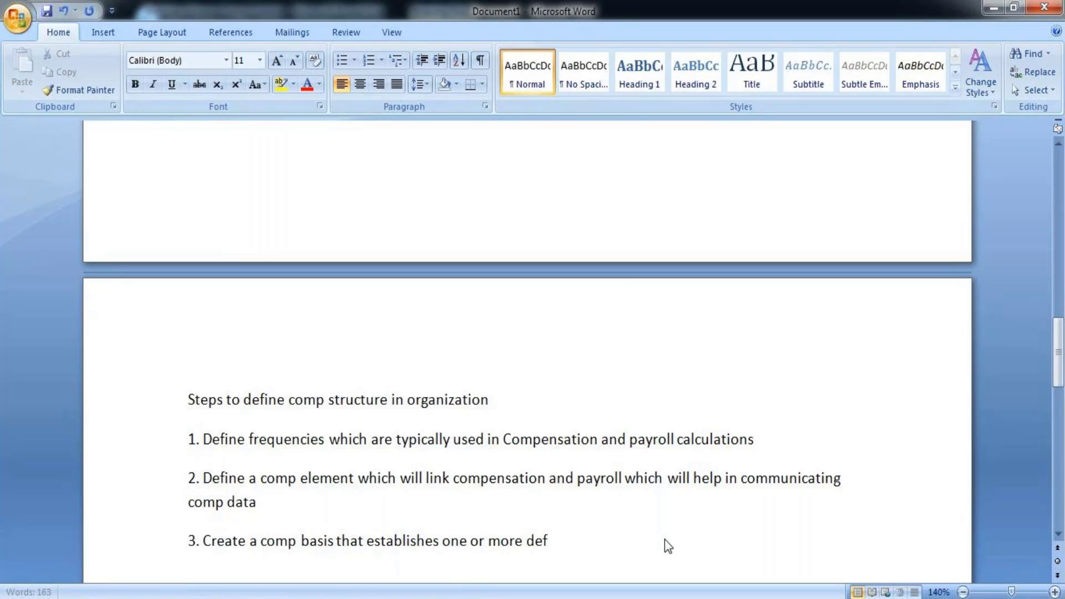
pyautogui.write('initions')
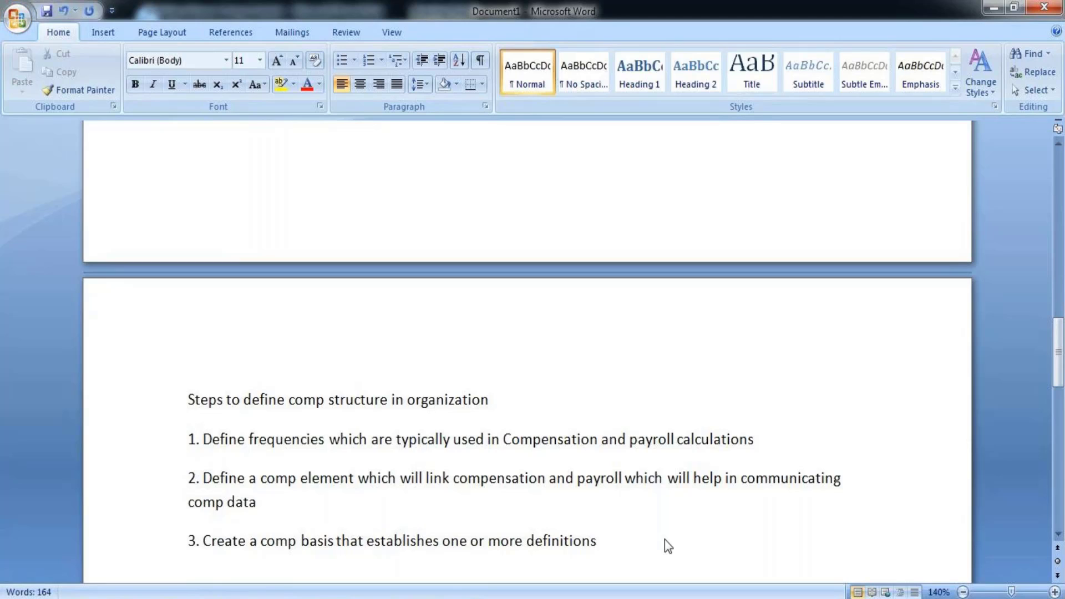
pyautogui.write(' of ear')
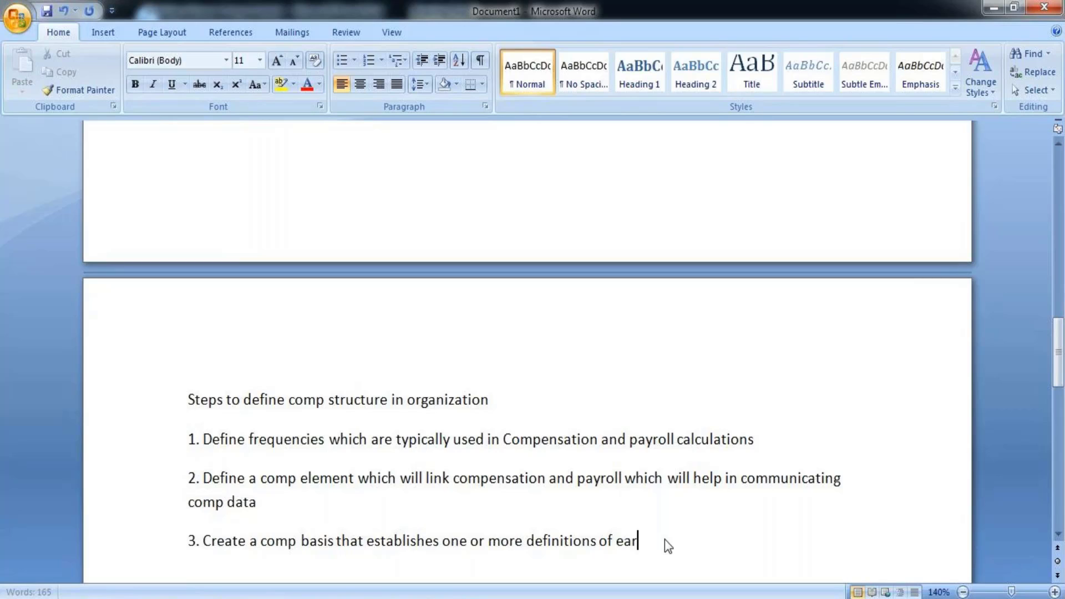
pyautogui.write('nings a')
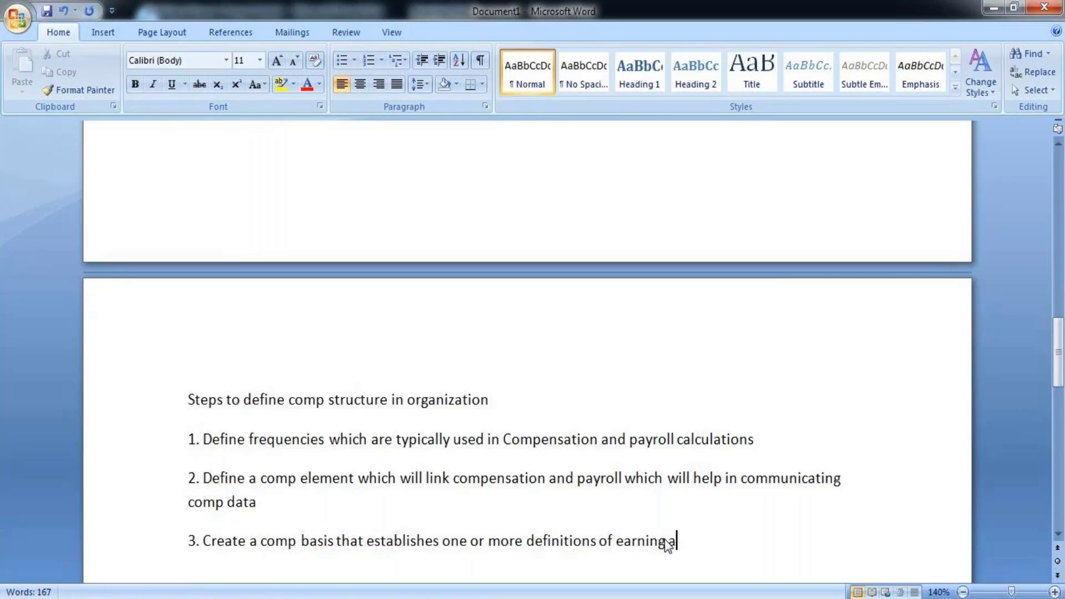
pyautogui.press('BackSpace')
pyautogui.press('BackSpace')
pyautogui.write('for differ')
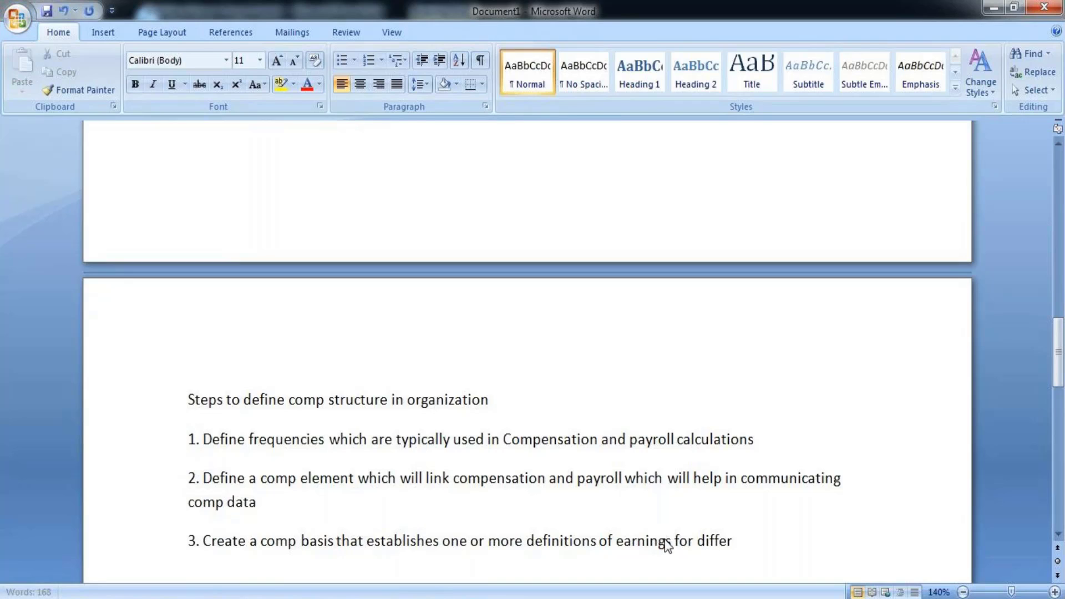
pyautogui.write('ent group of em')
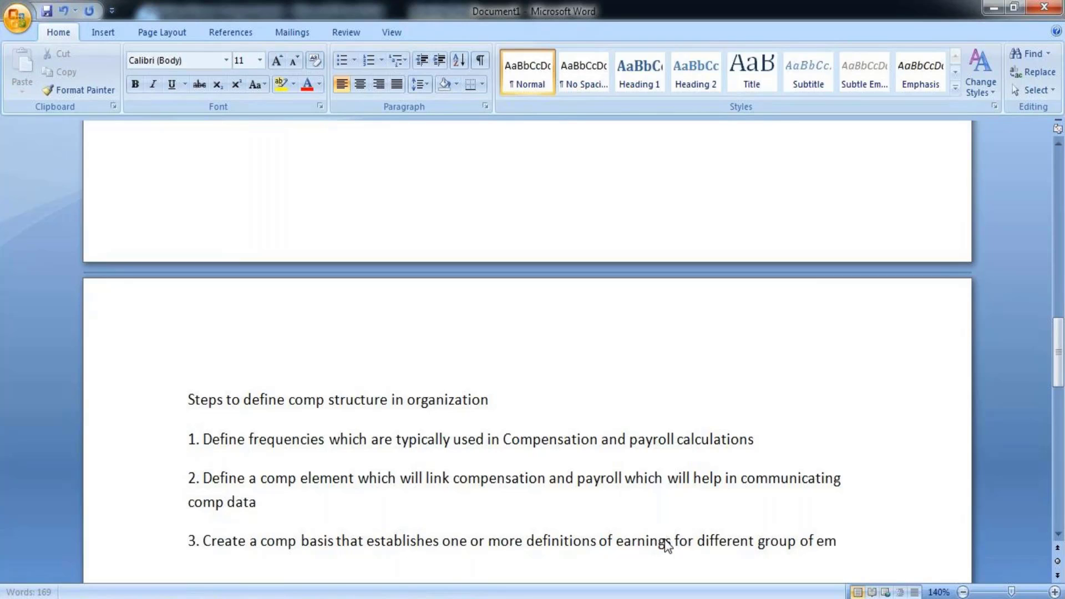
pyautogui.write('plyees')
pyautogui.press('Return')
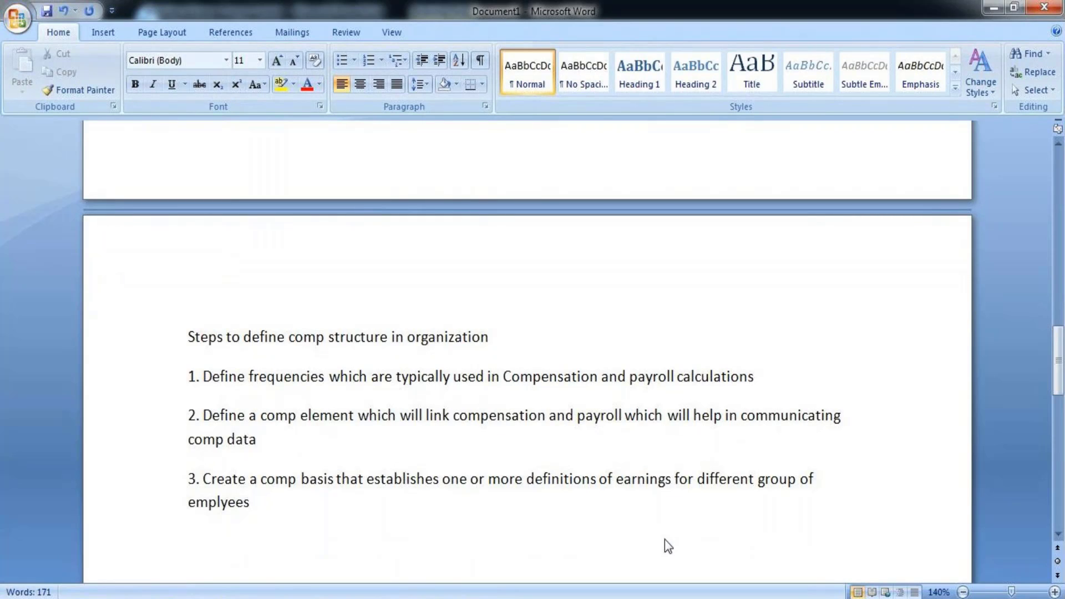
# Step: Add "4. Defining eligibility rules that will allow to generate compensation for specific group of team members" beneath item 3
pyautogui.write('4.')
pyautogui.write('Defining ')
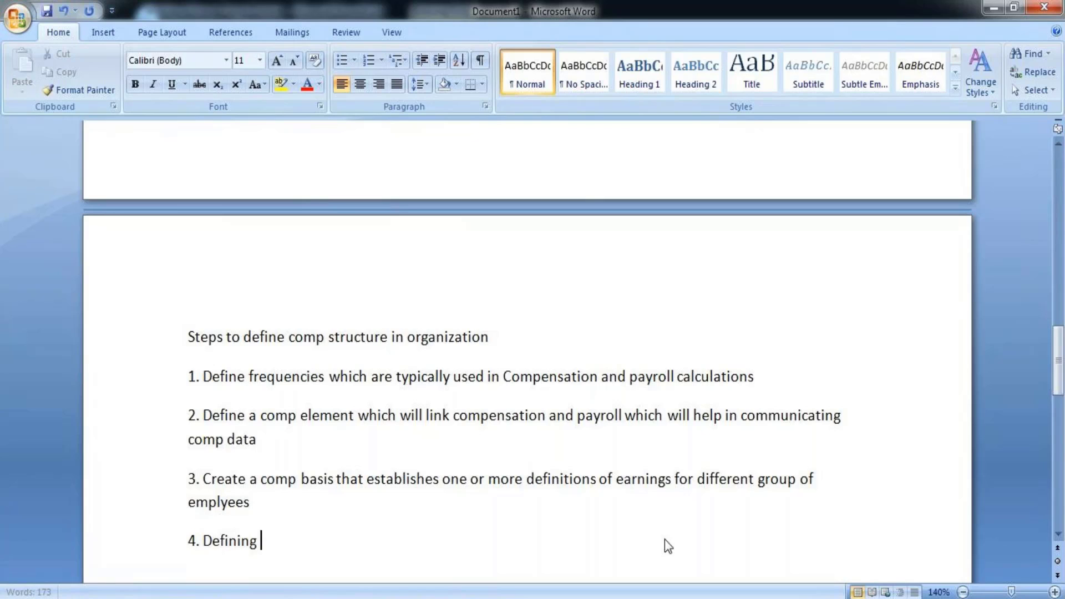
pyautogui.write('eligibi')
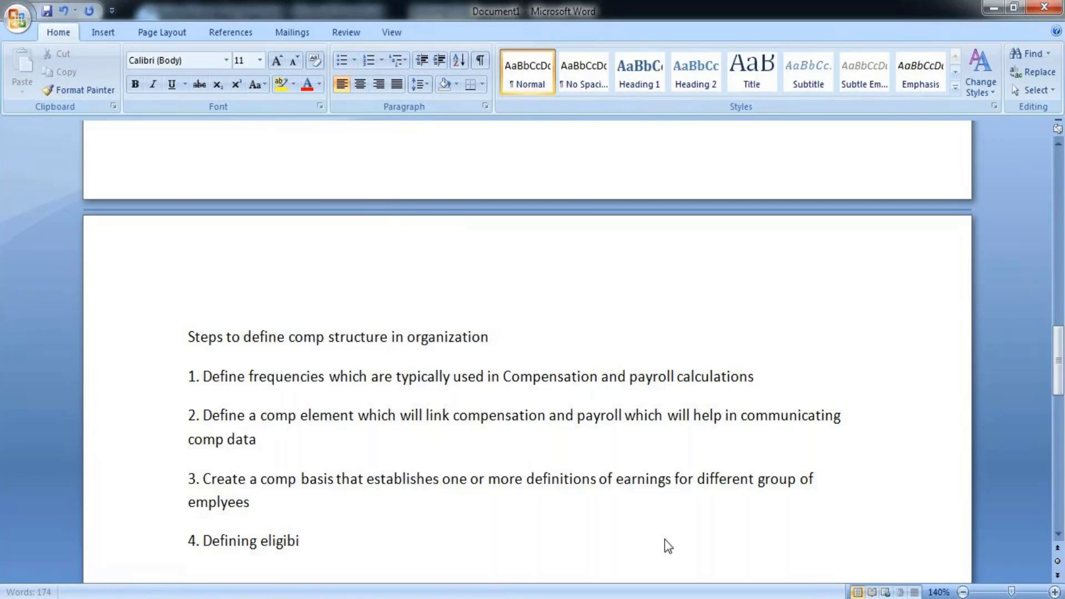
pyautogui.write('lity rule')
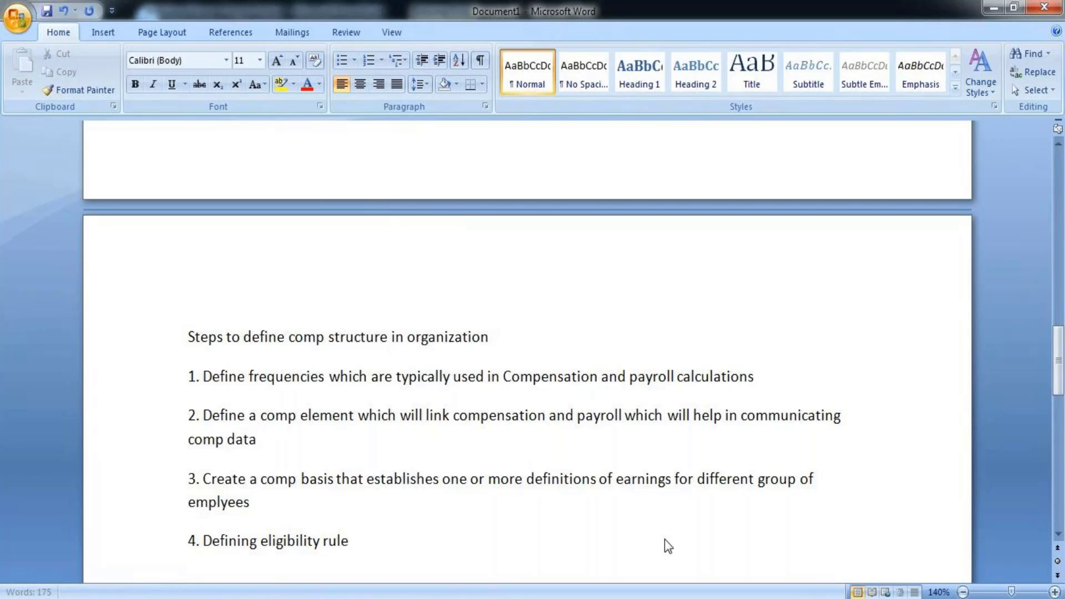
pyautogui.write('s that w')
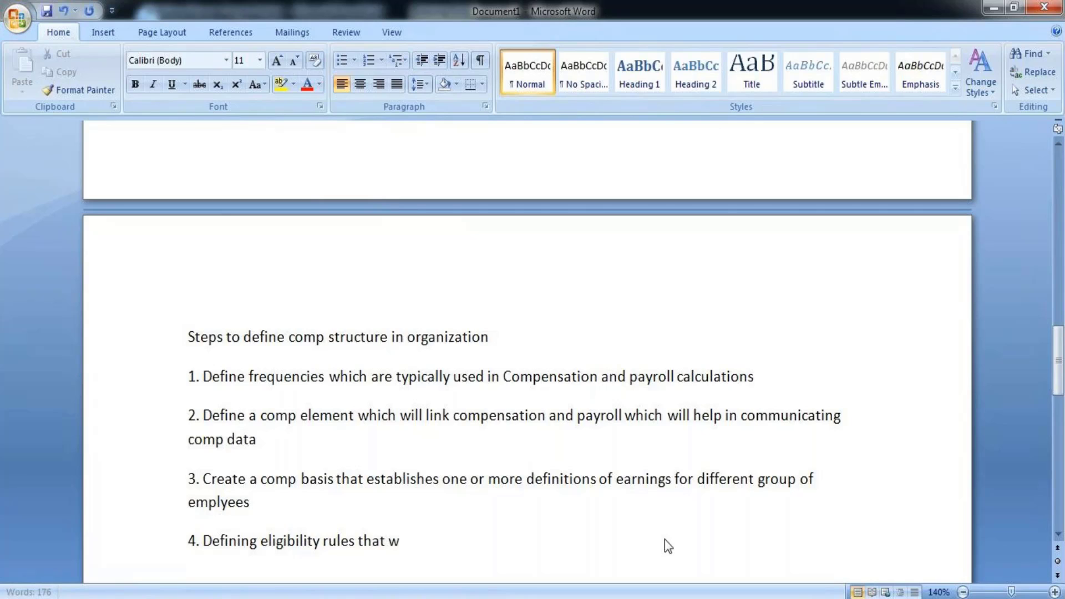
pyautogui.write('ill allo')
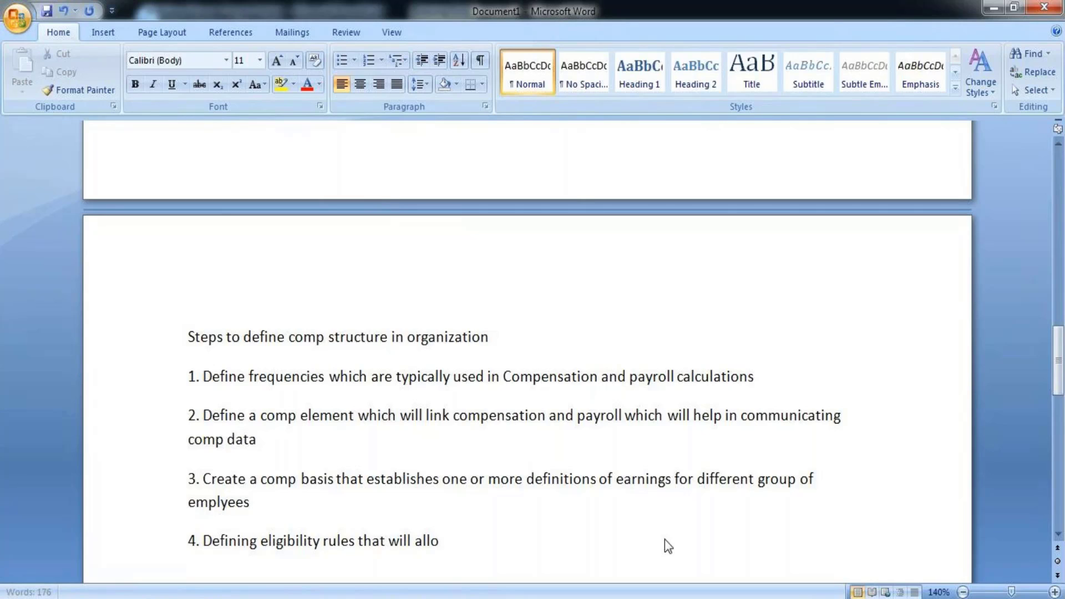
pyautogui.write('w to gener')
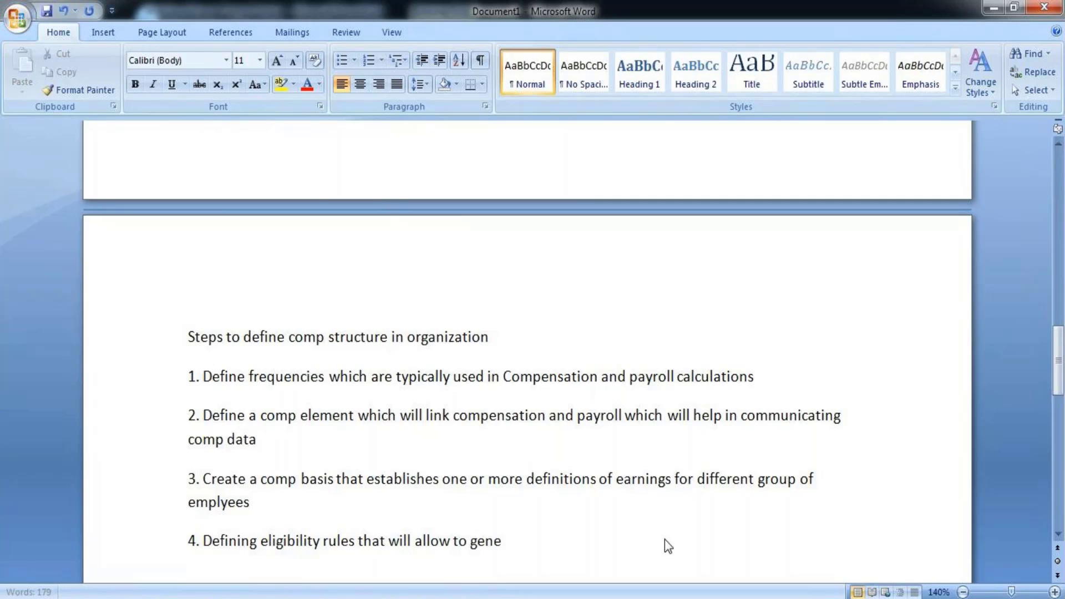
pyautogui.press('BackSpace')
pyautogui.press('BackSpace')
pyautogui.write('erate c')
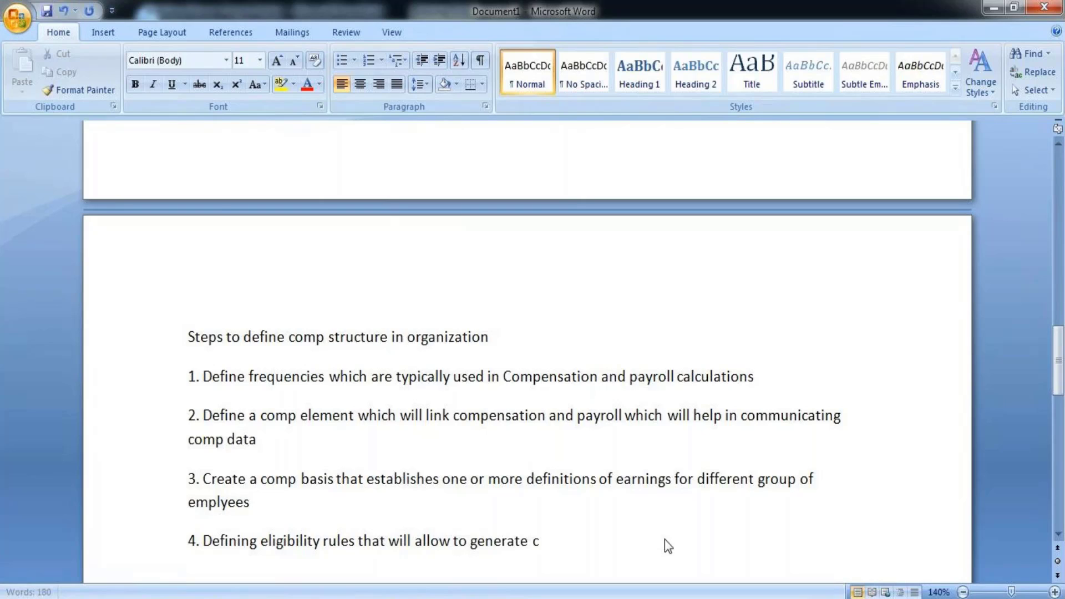
pyautogui.write('ompensa')
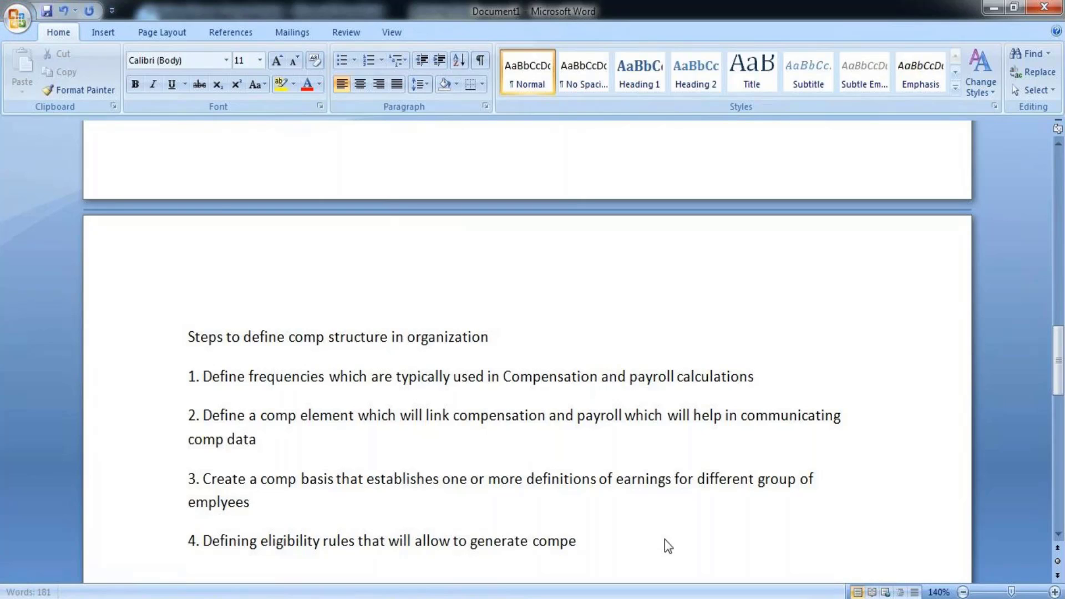
pyautogui.write('ion')
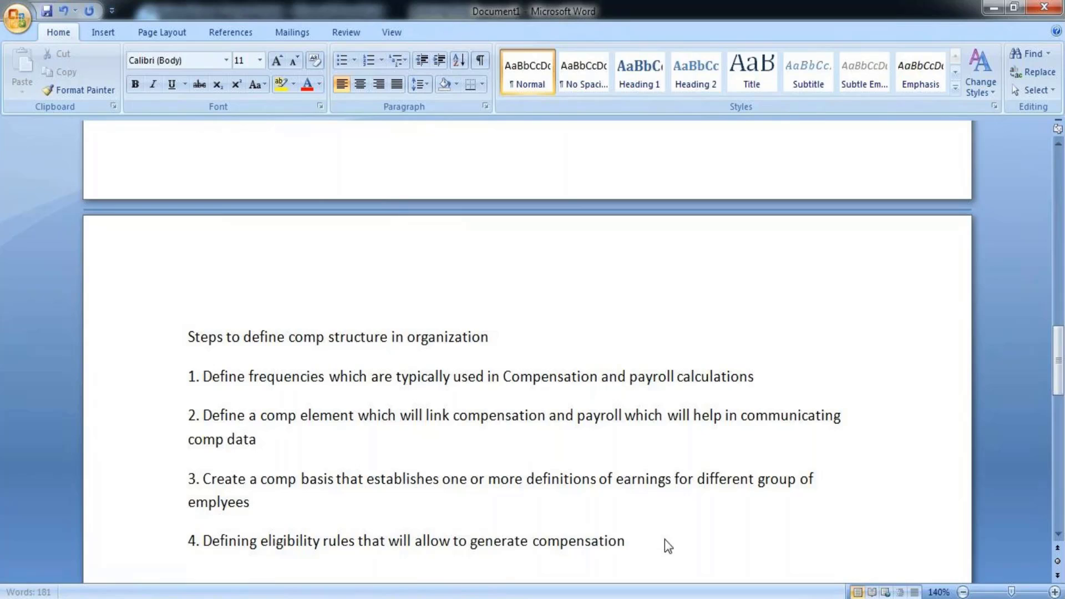
pyautogui.write(' for specific grou')
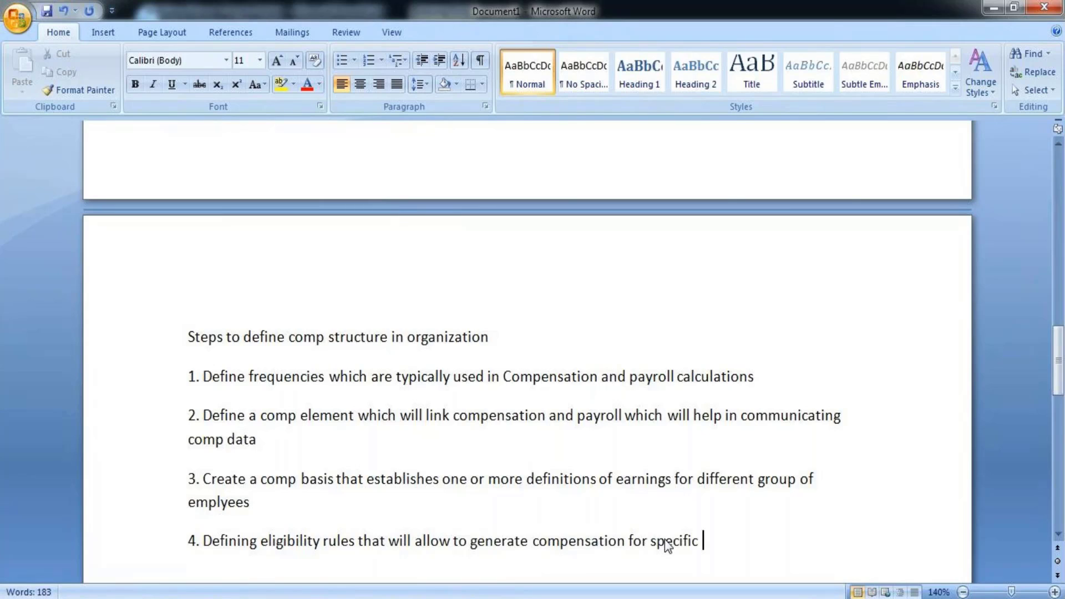
pyautogui.write('p o')
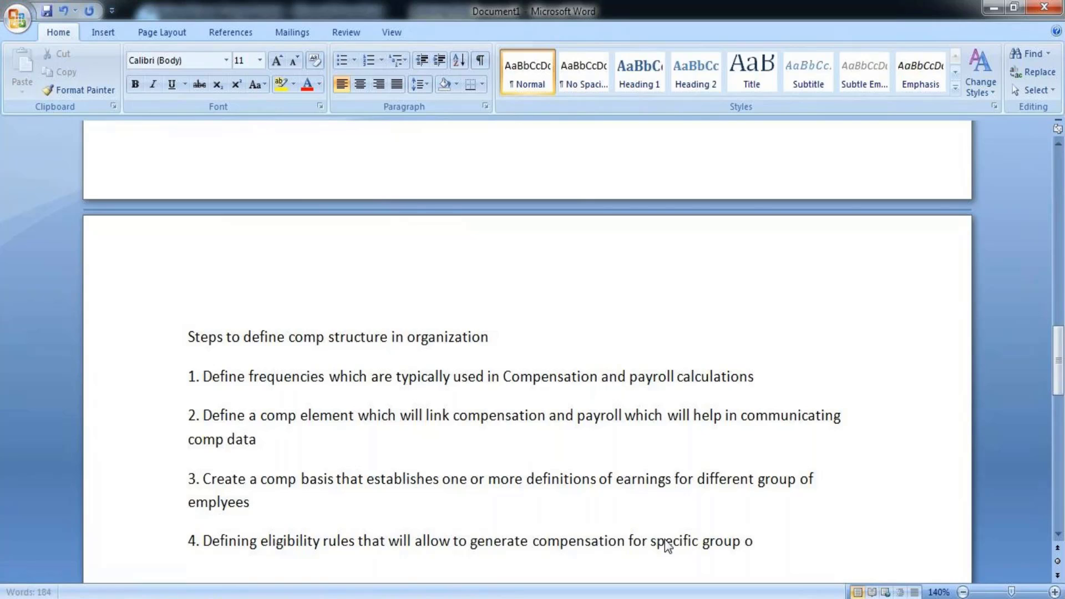
pyautogui.write('f team members')
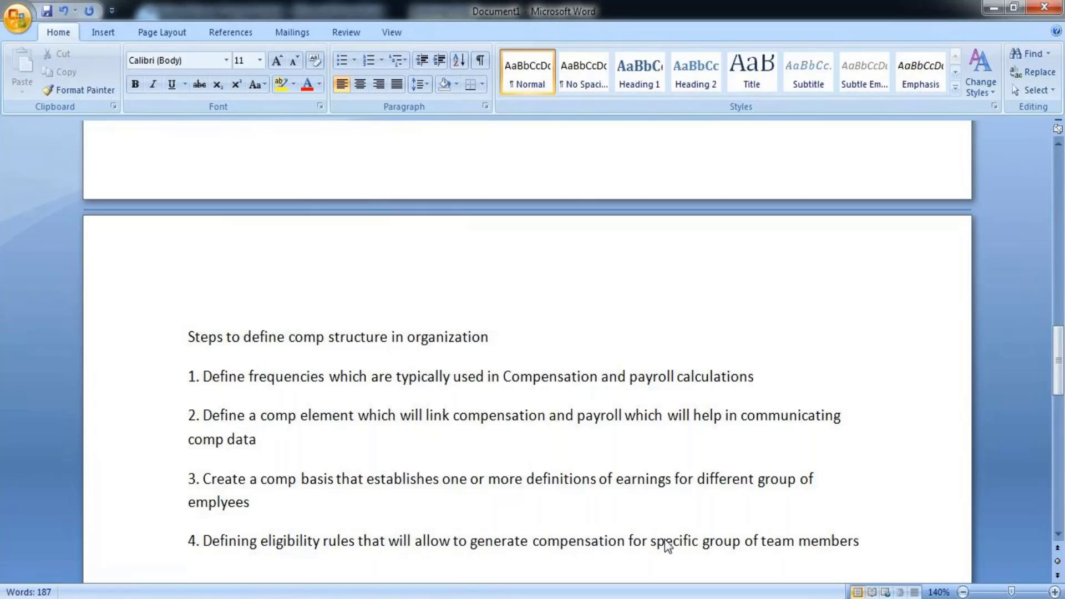
pyautogui.press('Return')
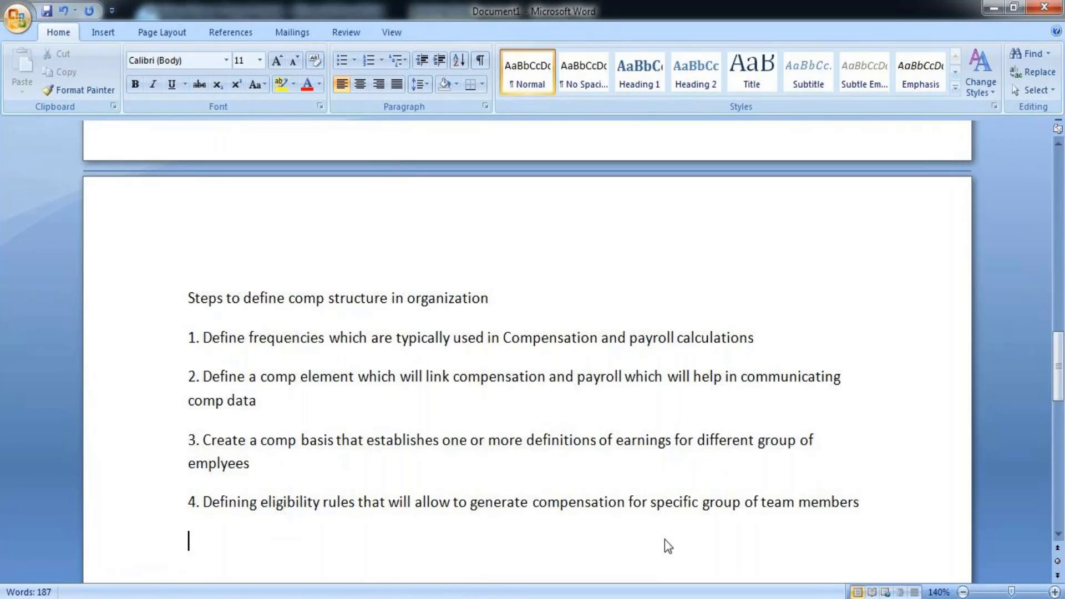
# Step: Add "5. Define Comp plans & comp grades" beneath item 4 of the steps list
pyautogui.write('5.')
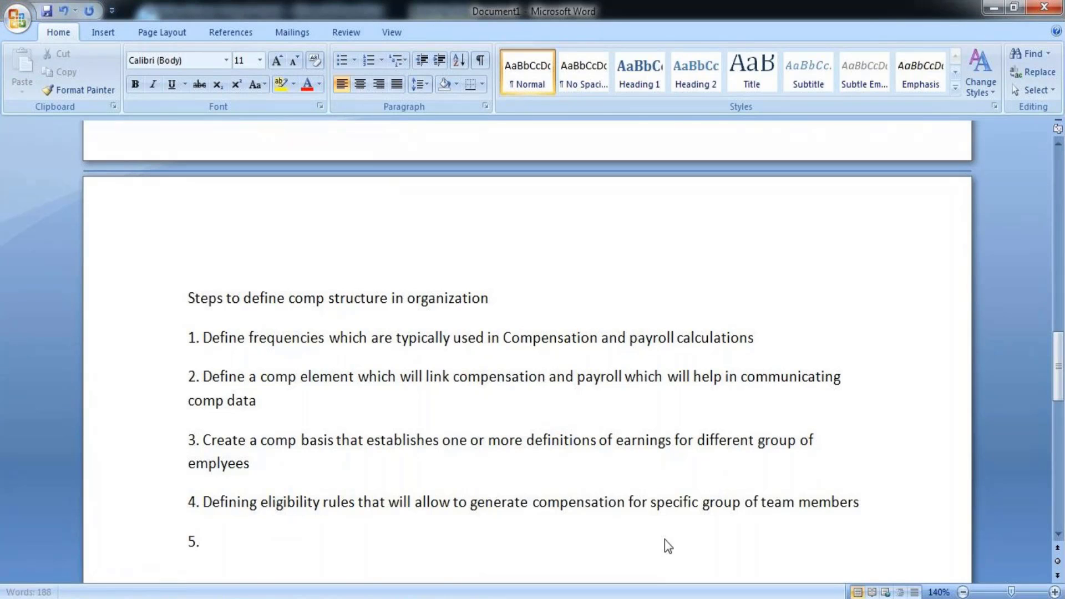
pyautogui.write('C')
pyautogui.press('BackSpace')
pyautogui.write('Defin')
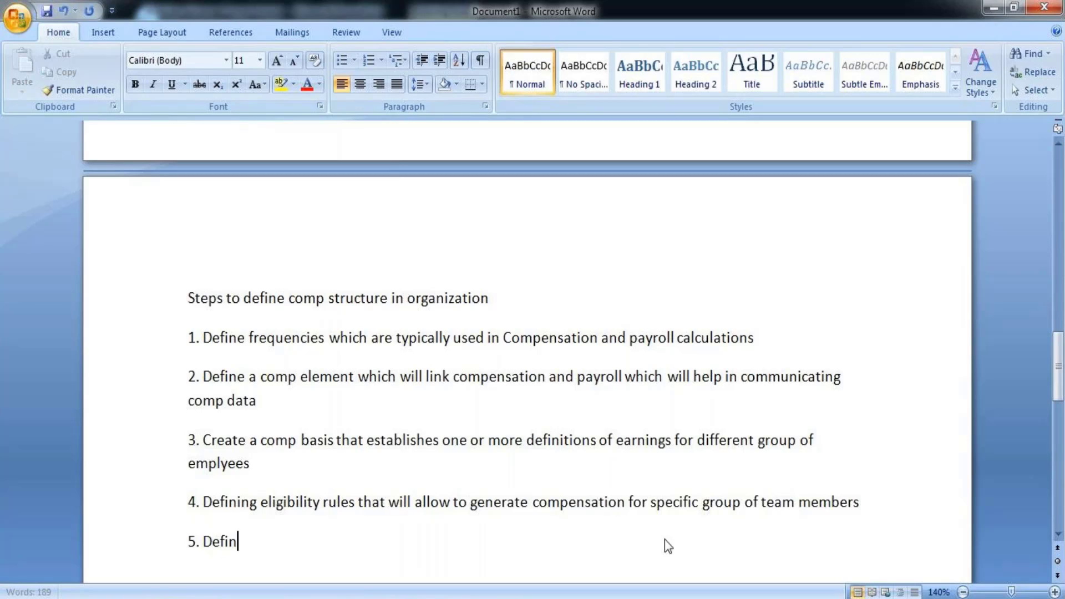
pyautogui.write('e Com')
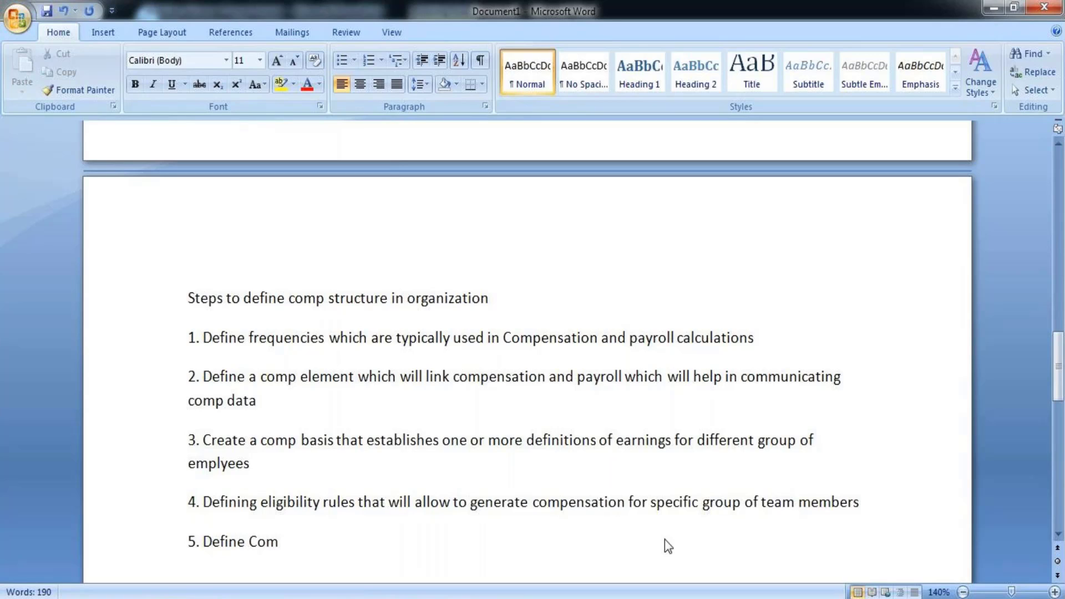
pyautogui.write('p plans')
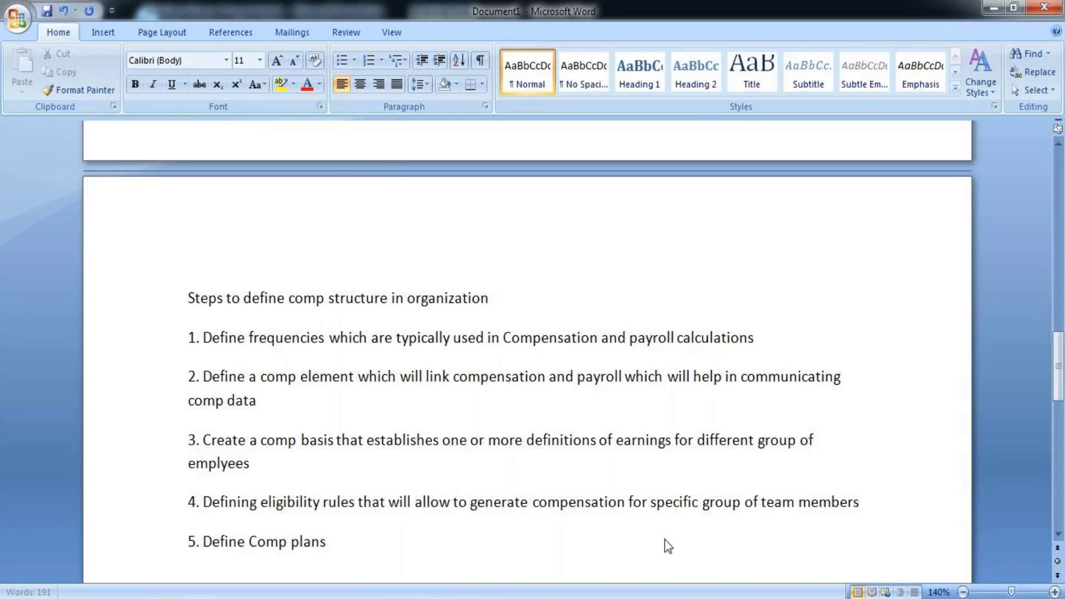
pyautogui.write(' & com')
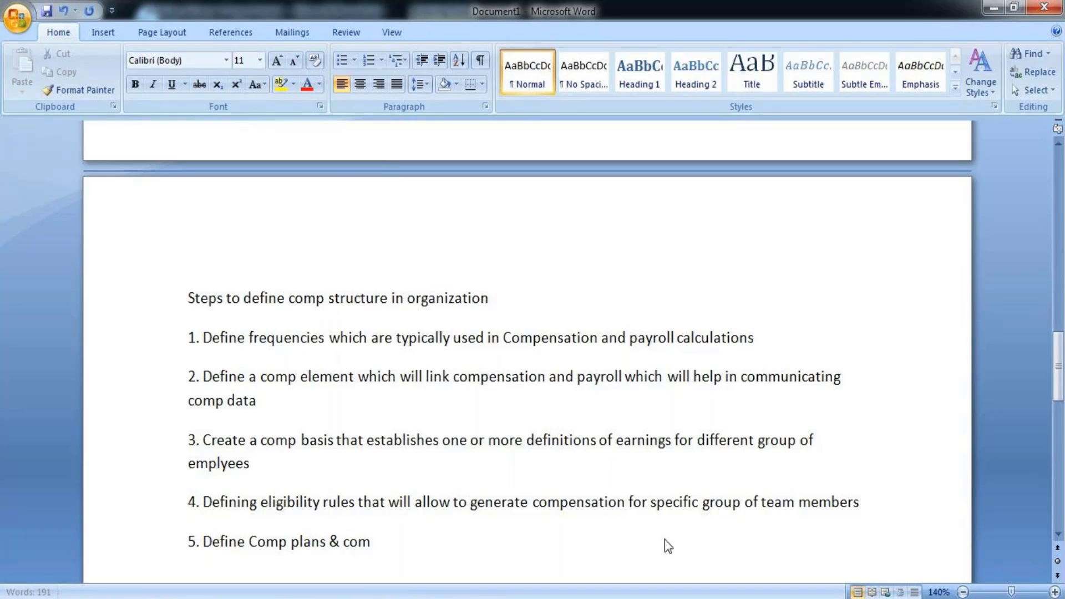
pyautogui.write('p grades')
pyautogui.press('Return')
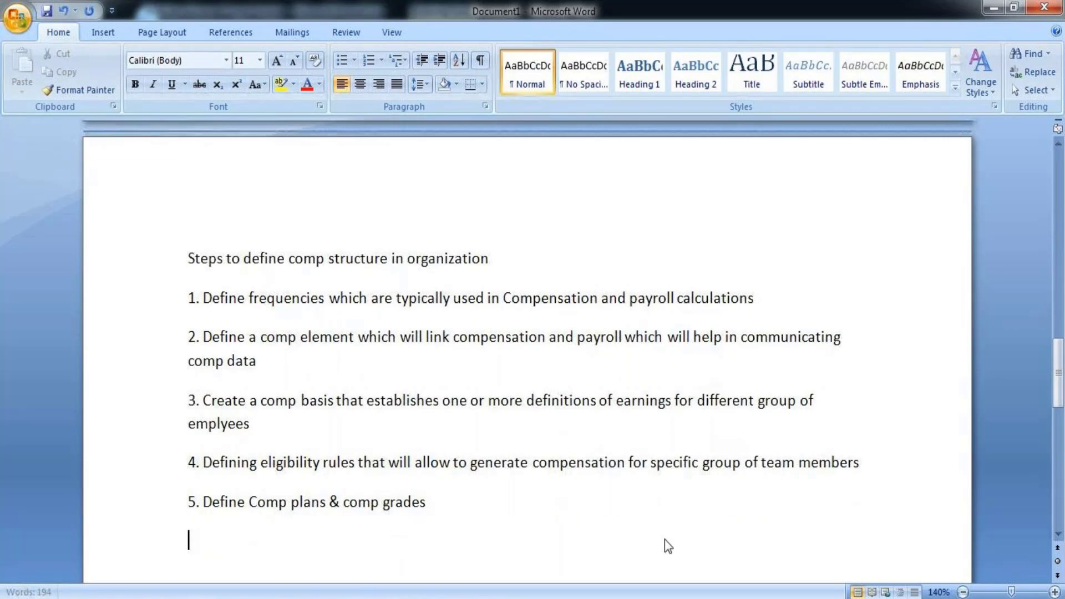
# Step: Add "6. Bundle all this together that makes comp package" beneath item 5 of the steps list
pyautogui.write('6. Bundles')
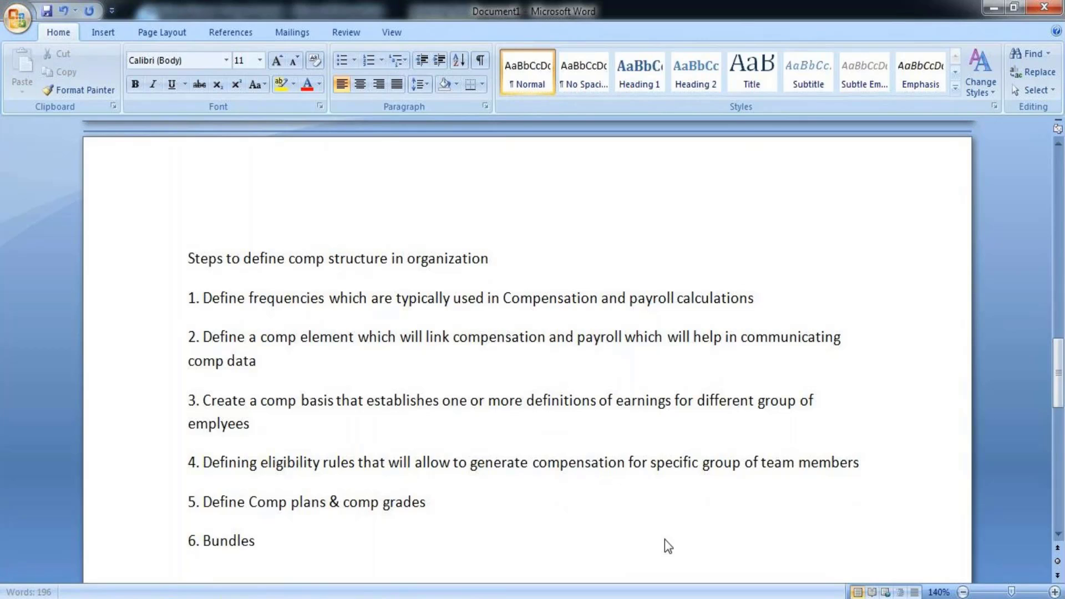
pyautogui.press('BackSpace')
pyautogui.write('al')
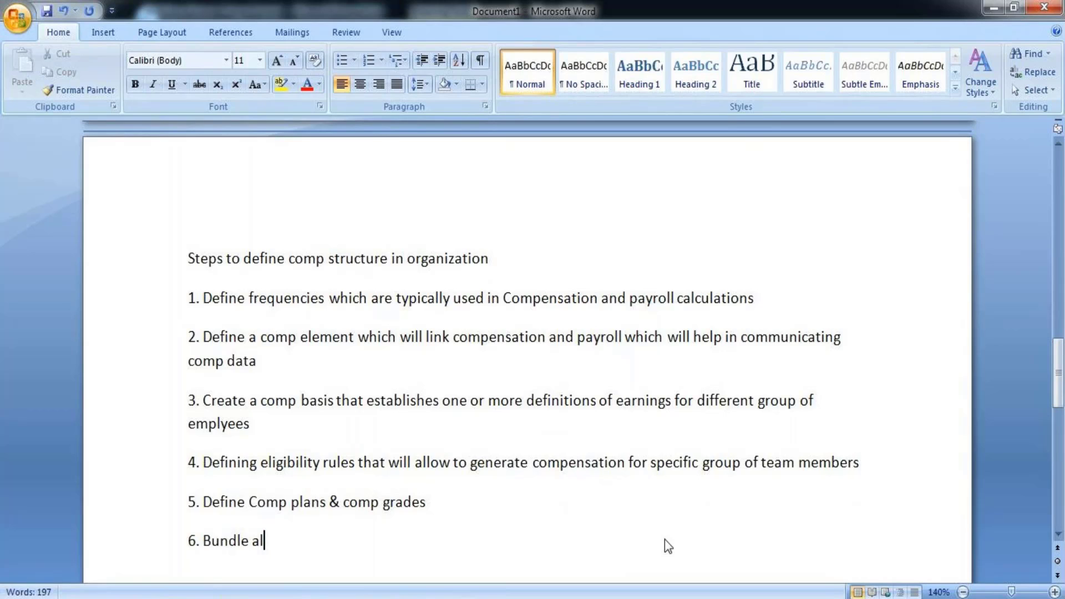
pyautogui.write('l this')
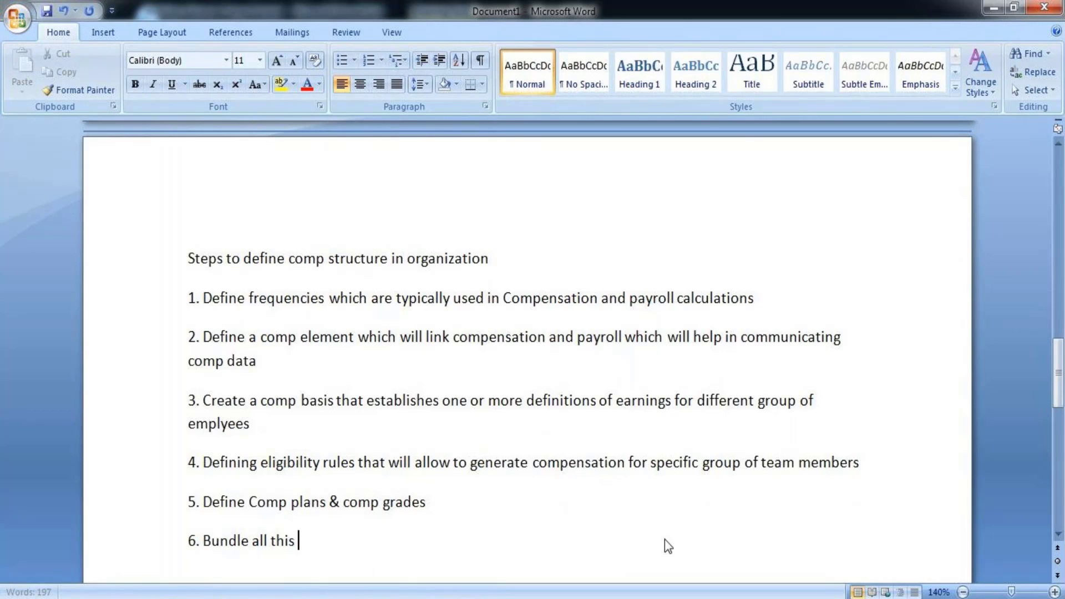
pyautogui.write(' togethe')
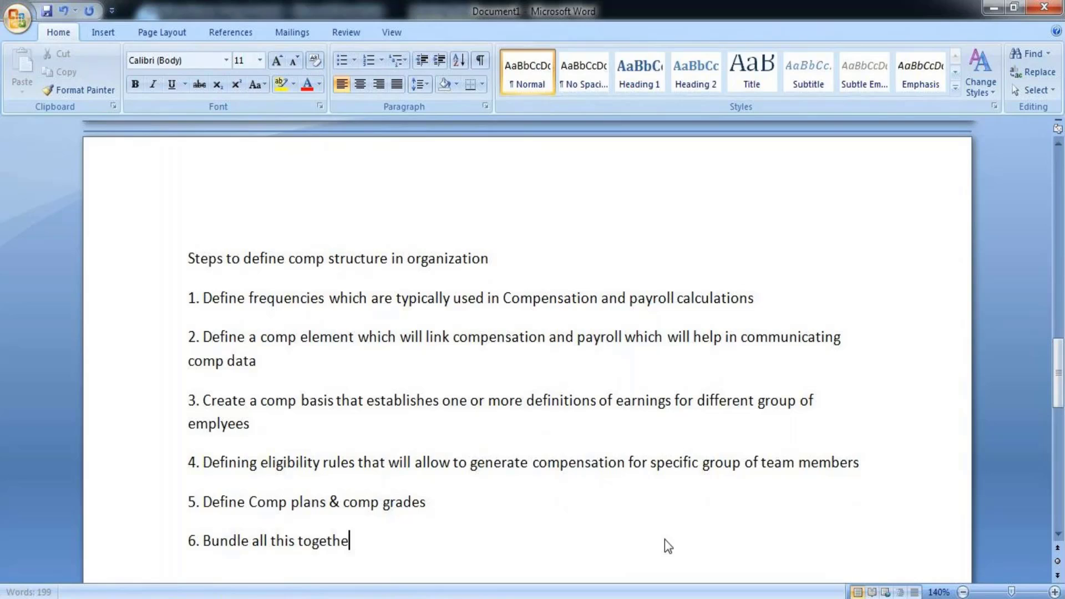
pyautogui.write('r that ')
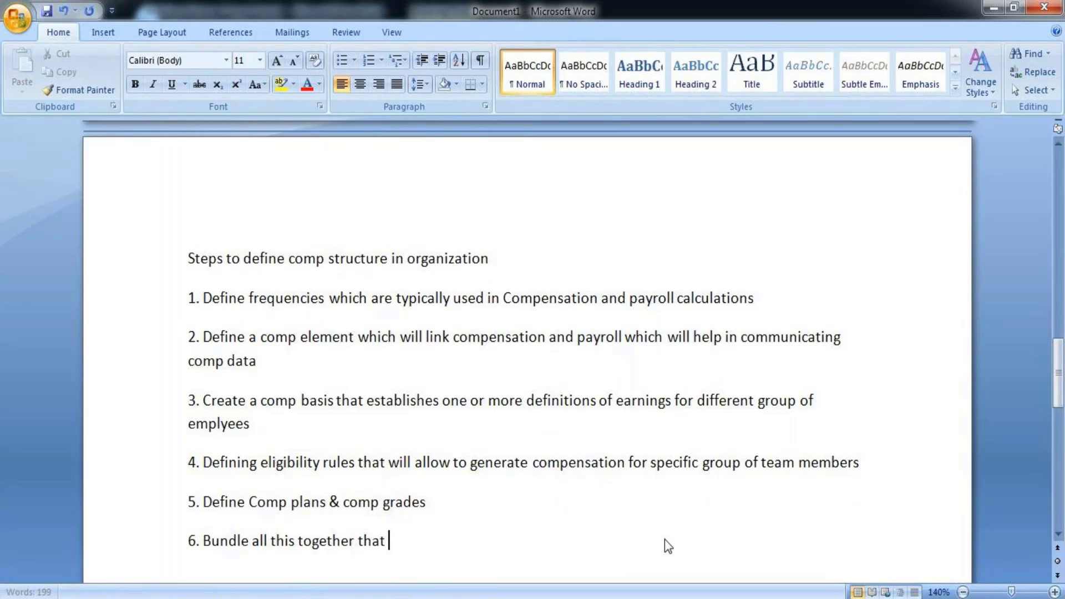
pyautogui.write('makes comp pac')
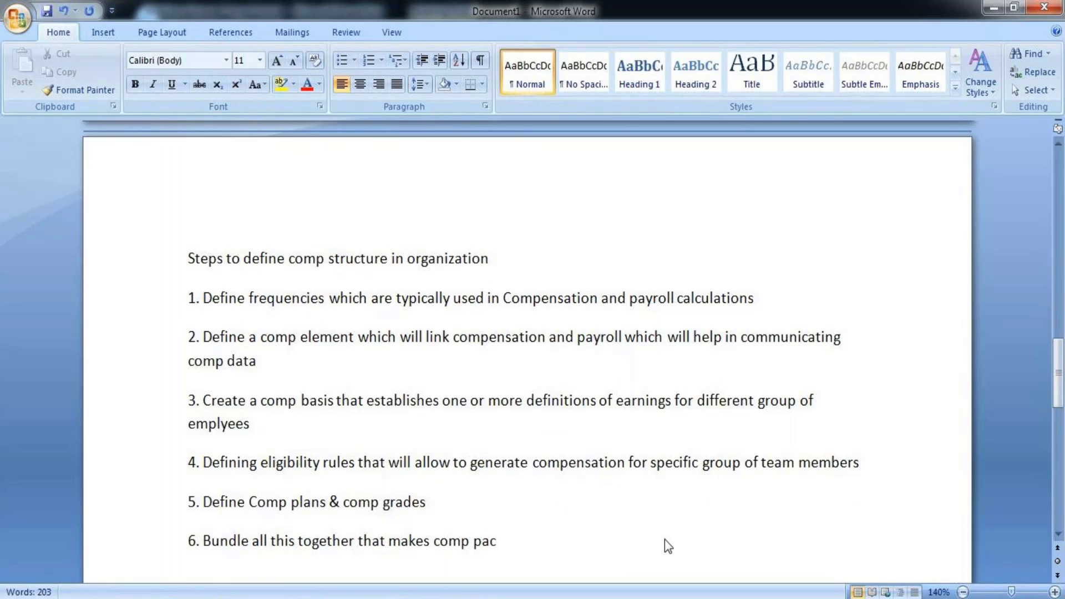
pyautogui.write('kage')
pyautogui.press('Return')
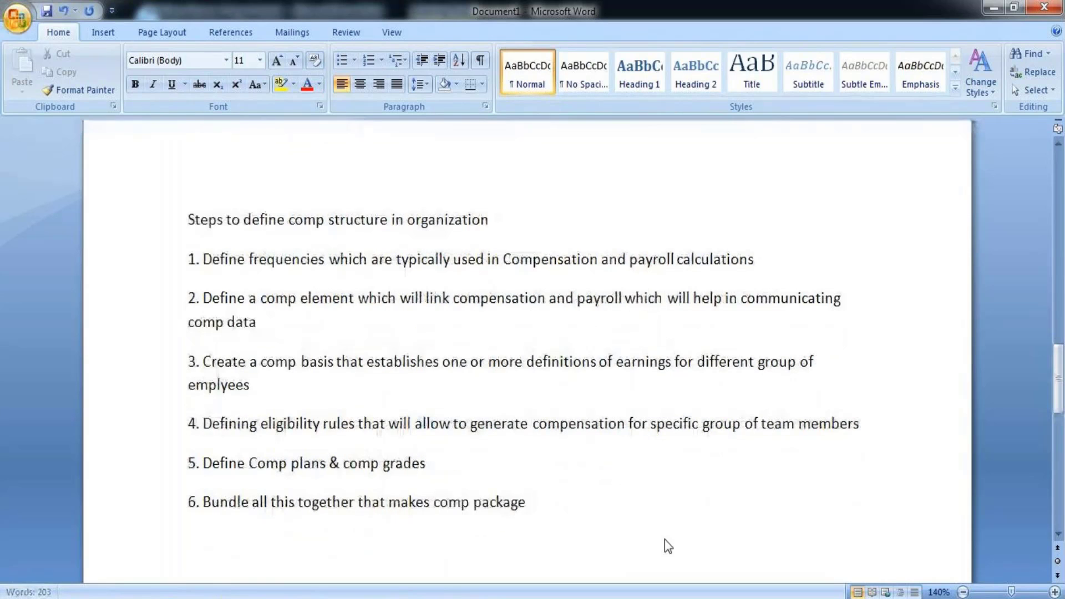
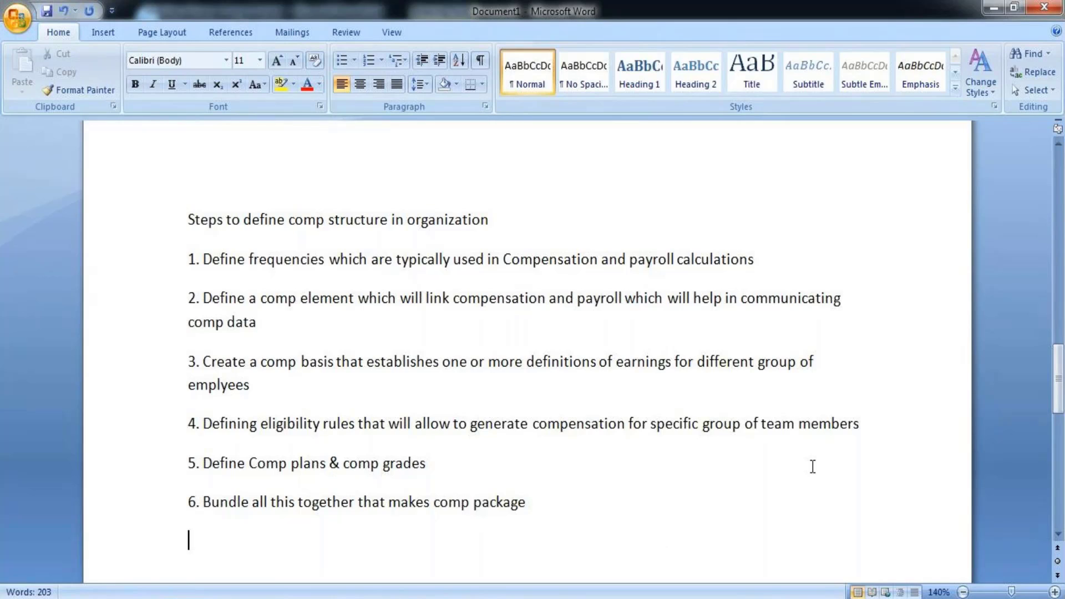
# Step: Add the heading "Advance Compensation" below the steps list, leaving an empty line after item 6
pyautogui.moveTo(1058, 390); pyautogui.dragTo(1017, 409)
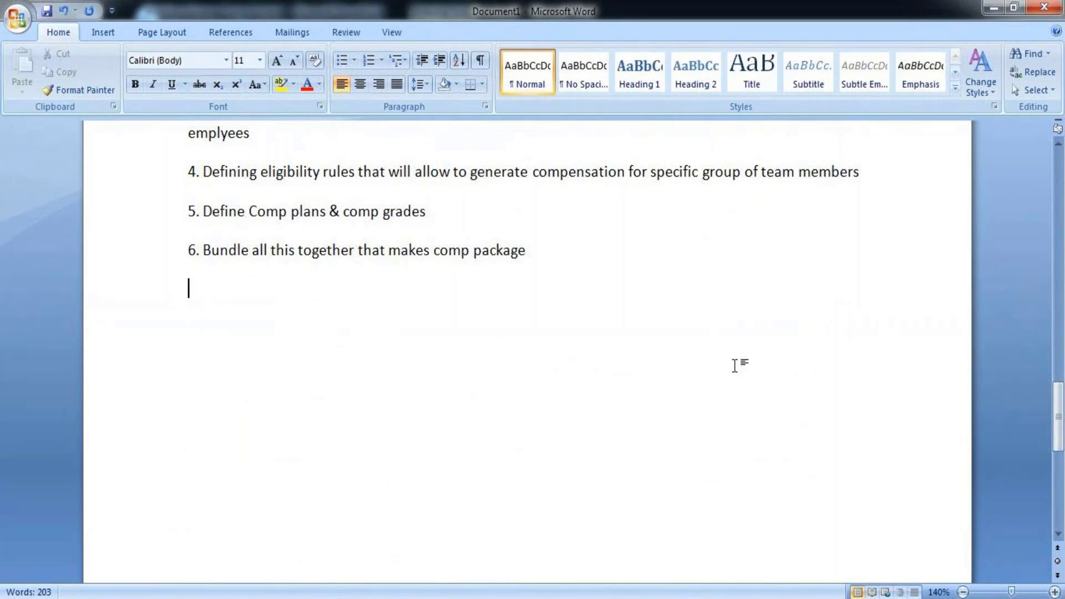
pyautogui.press('Return')
pyautogui.write('Ter')
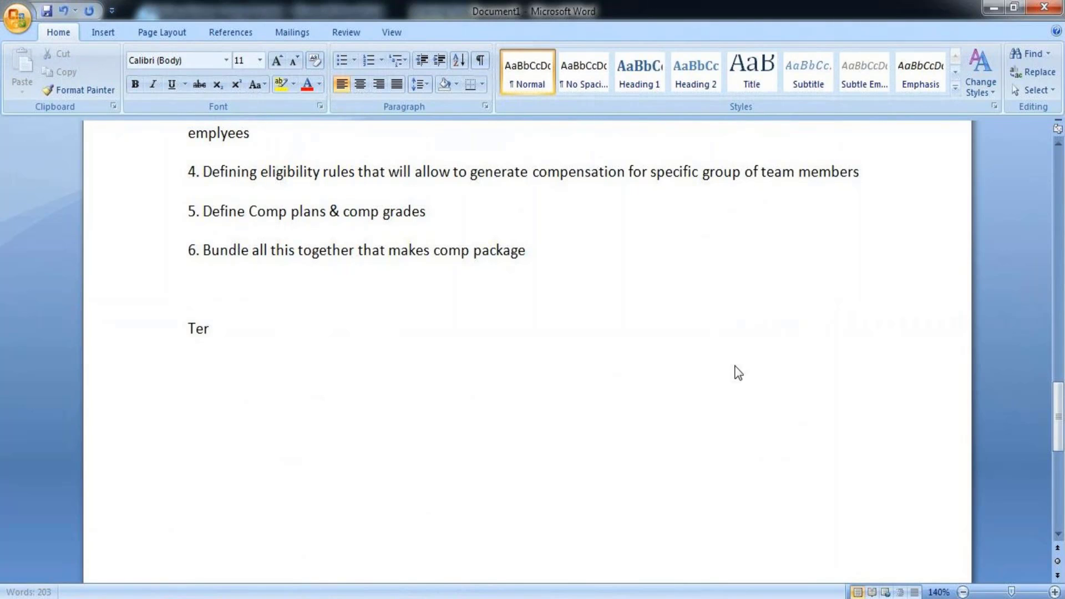
pyautogui.press('BackSpace')
pyautogui.press('BackSpace')
pyautogui.press('BackSpace')
pyautogui.write('Advance Comp')
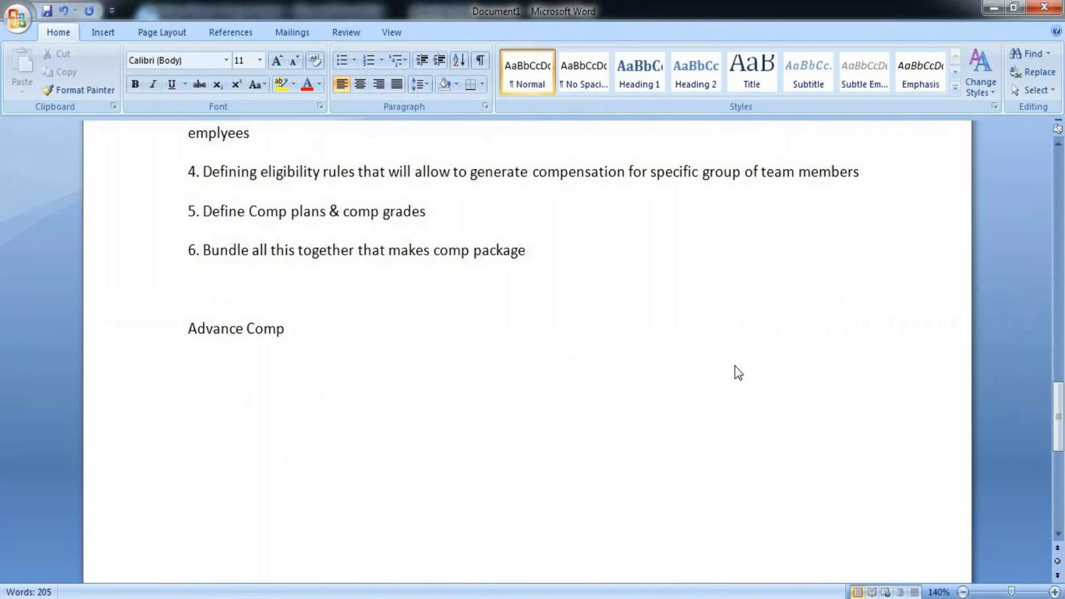
pyautogui.write('ensation')
# Step: Make the "Advance Compensation" heading below the steps list bold
pyautogui.moveTo(183, 328); pyautogui.dragTo(366, 324)
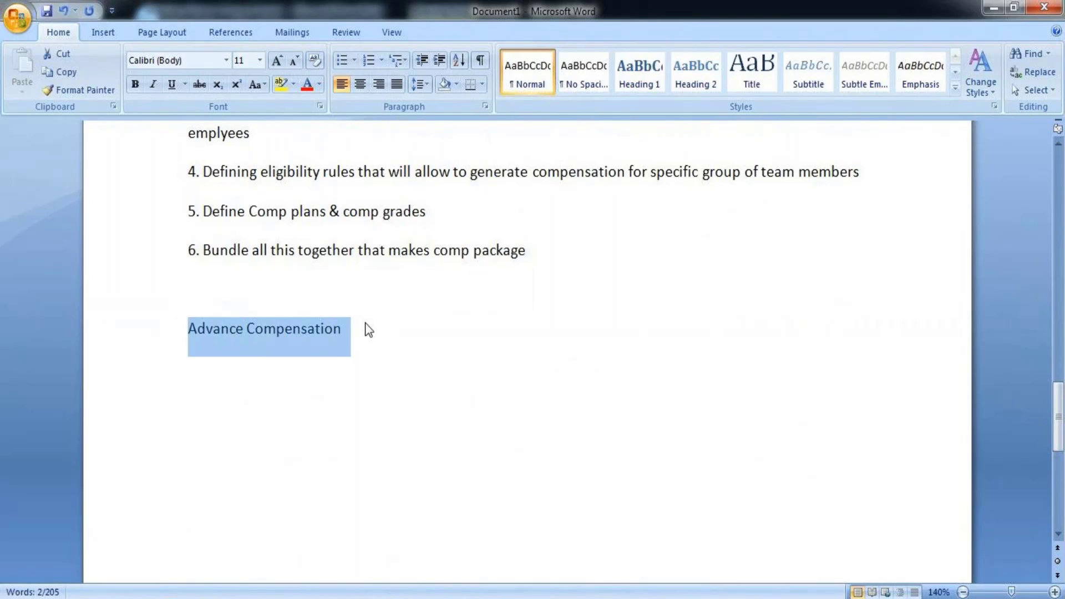
pyautogui.hotkey('ctrl', 'b')
pyautogui.click(381, 337)
# Step: Start a numbered list on a new line beneath the "Advance Compensation" heading with "1. Config"
pyautogui.press('Return')
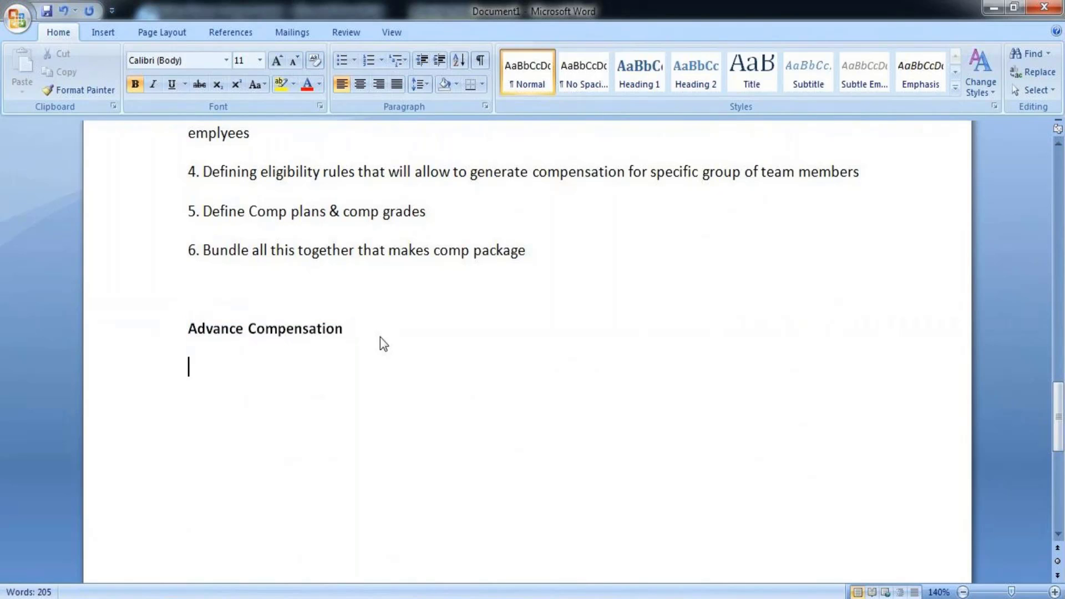
pyautogui.write('1.')
pyautogui.write('Config')
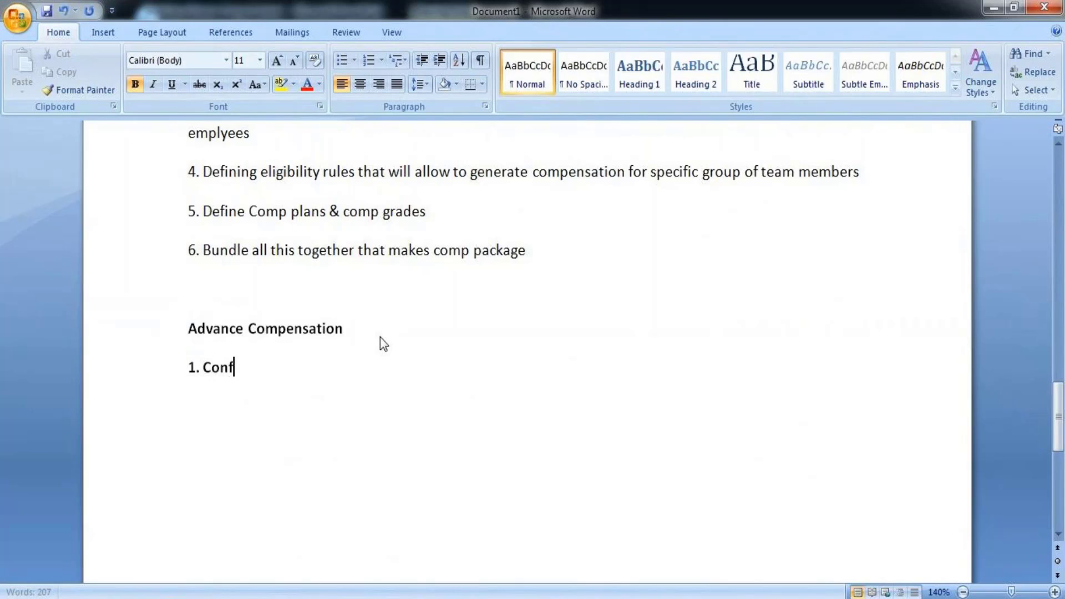
pyautogui.click(381, 337)
pyautogui.write('rabl')
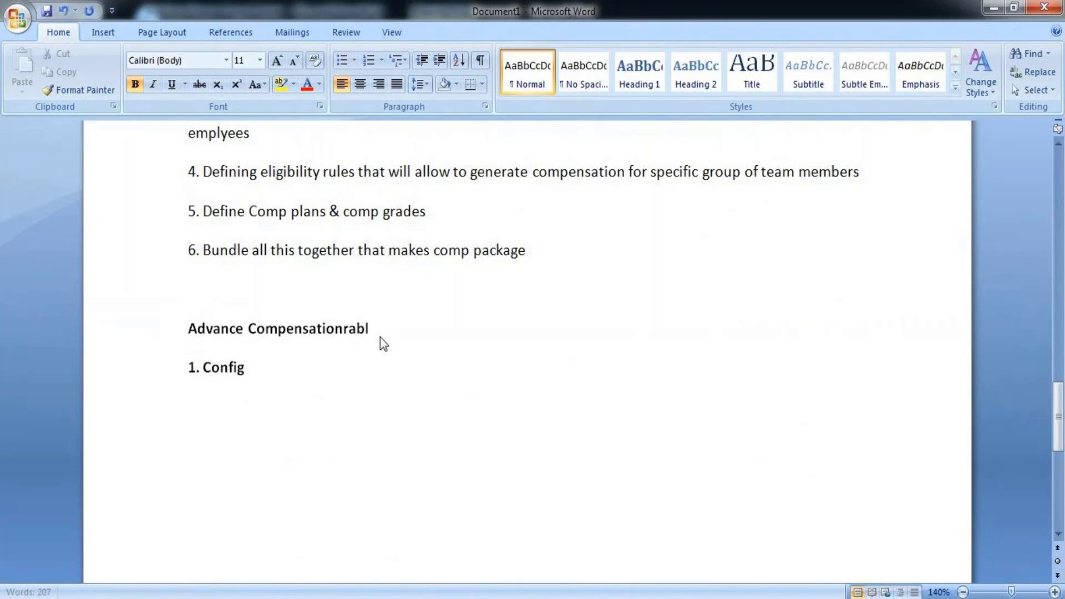
pyautogui.press('BackSpace')
pyautogui.press('BackSpace')
pyautogui.click(261, 371)
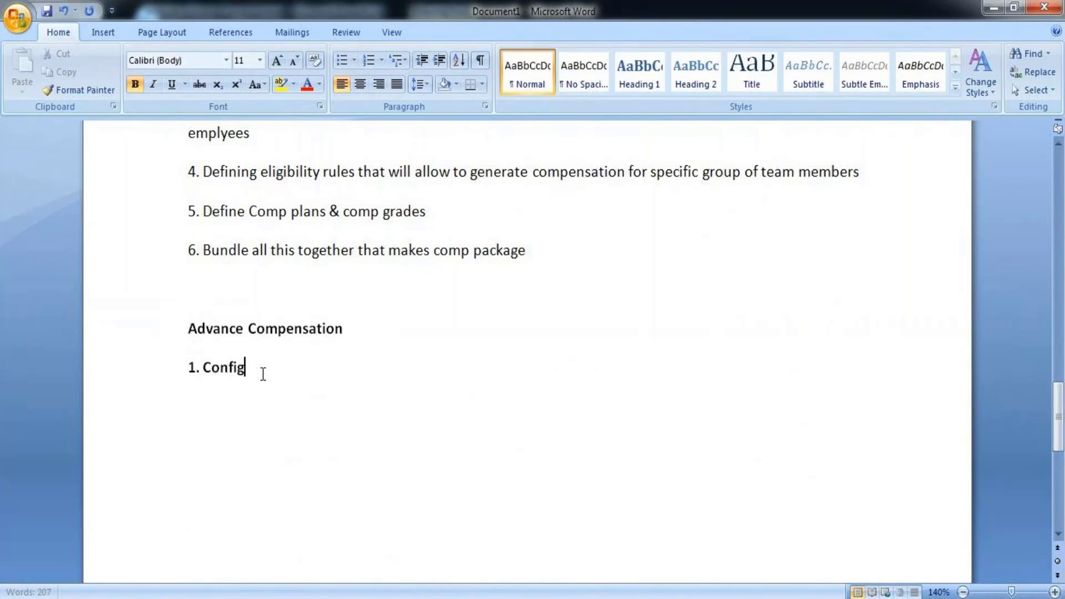
# Step: Extend item 1 under "Advance Compensation" to read "Configurable Grid - Reporting tool used by Comp Admin, HR admin"
pyautogui.write('urable ')
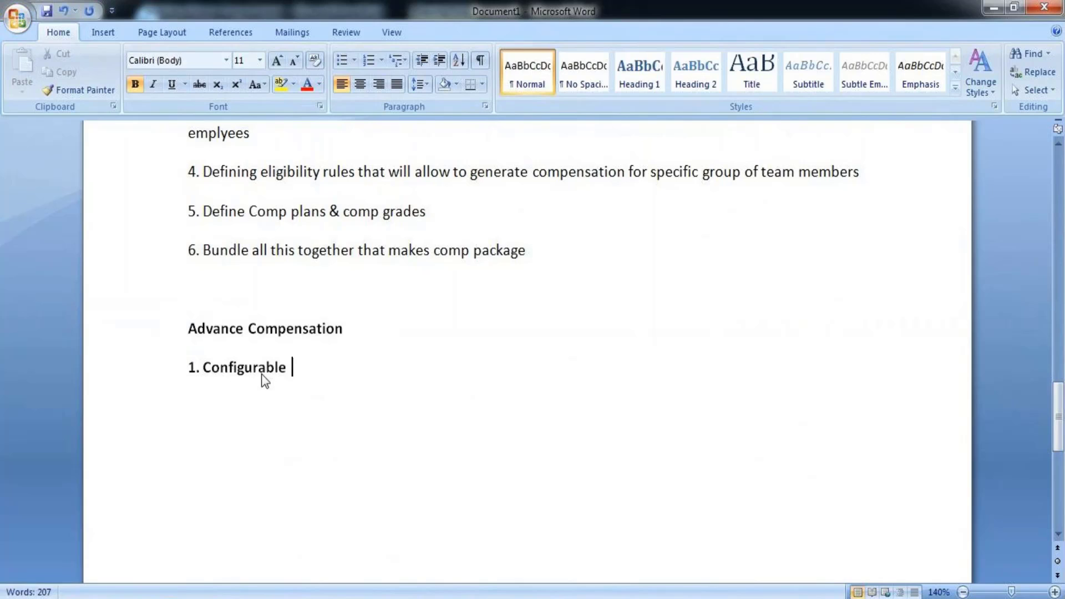
pyautogui.write('Grid -')
pyautogui.write('Reportin')
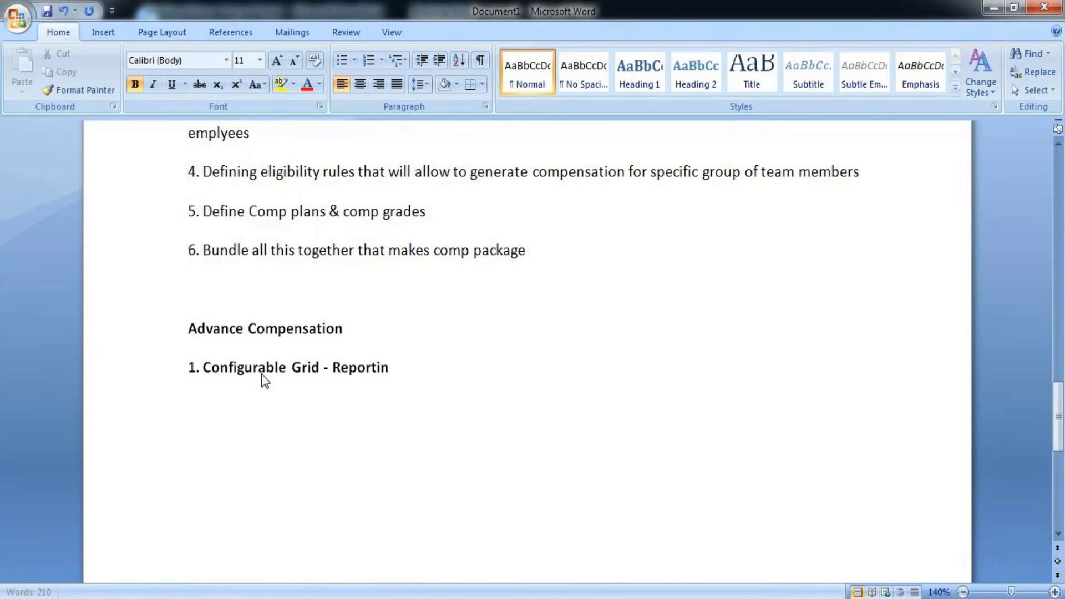
pyautogui.write('g tool u')
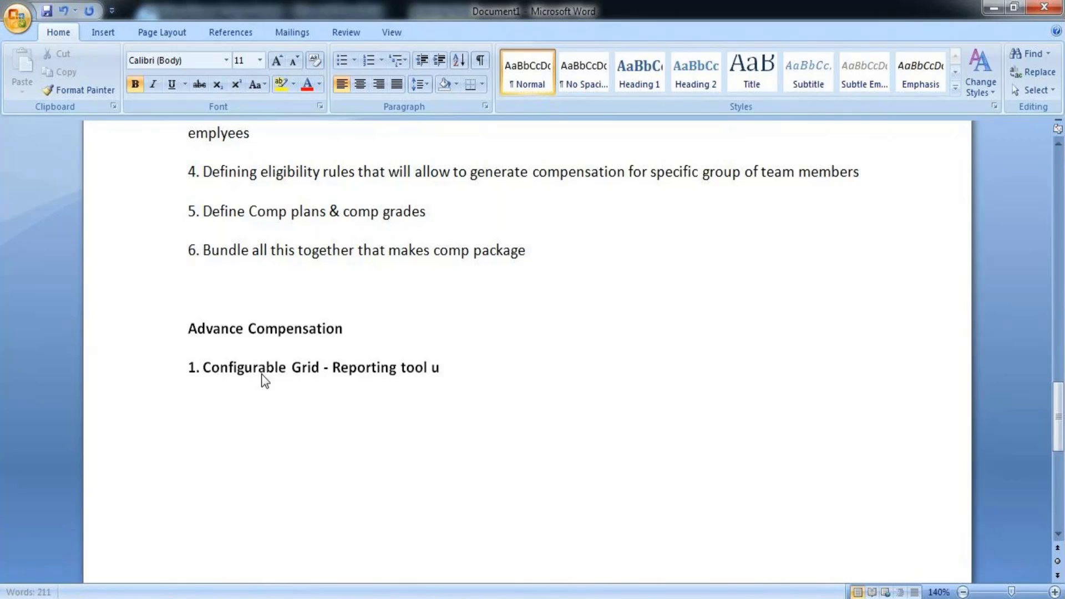
pyautogui.write('sed by C')
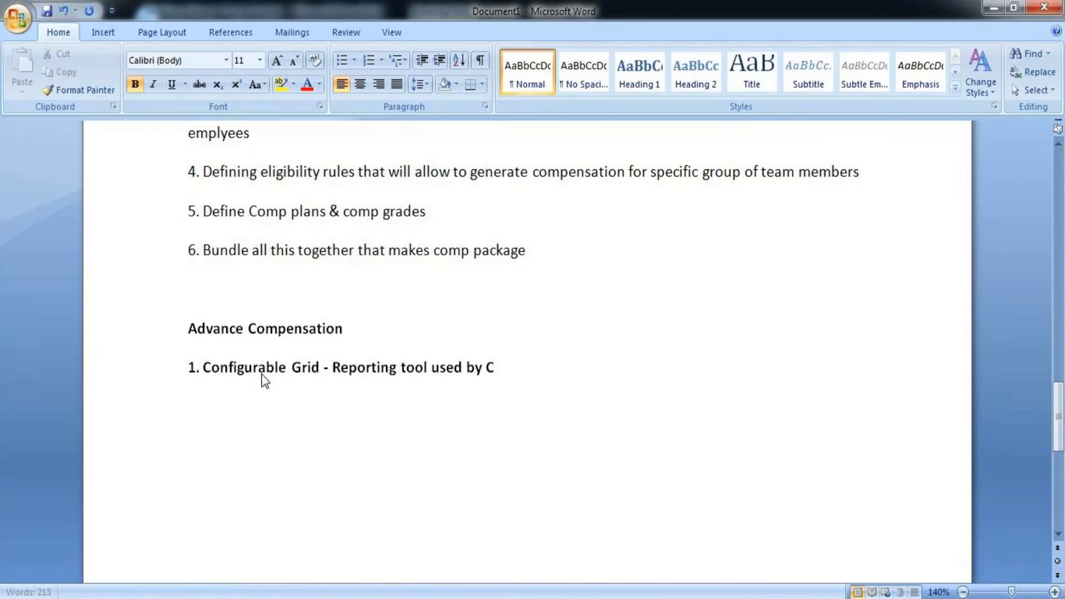
pyautogui.write('omp Ad')
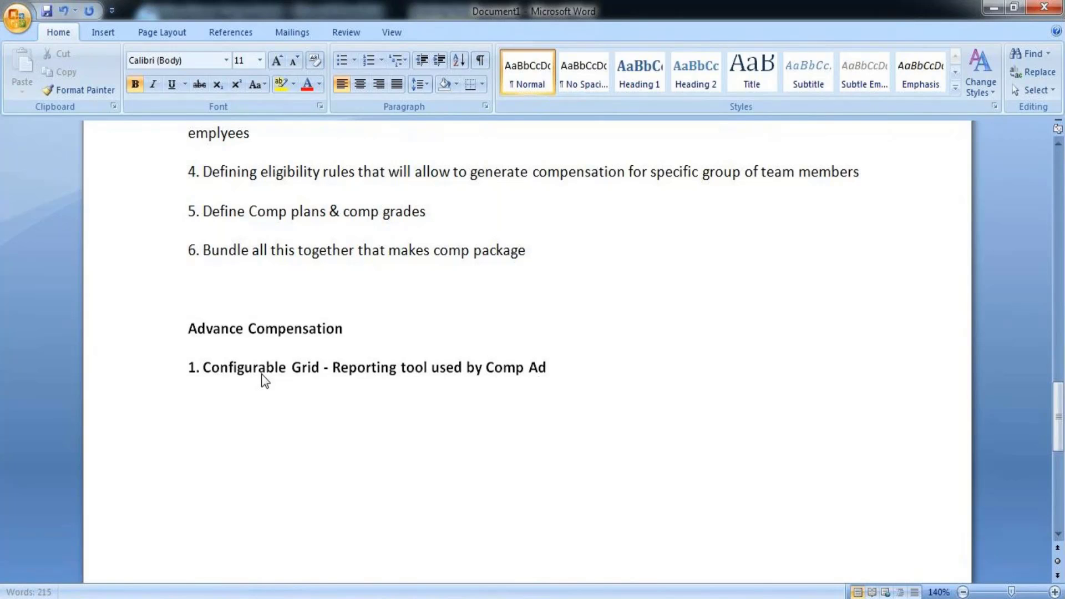
pyautogui.write('min, HR admin')
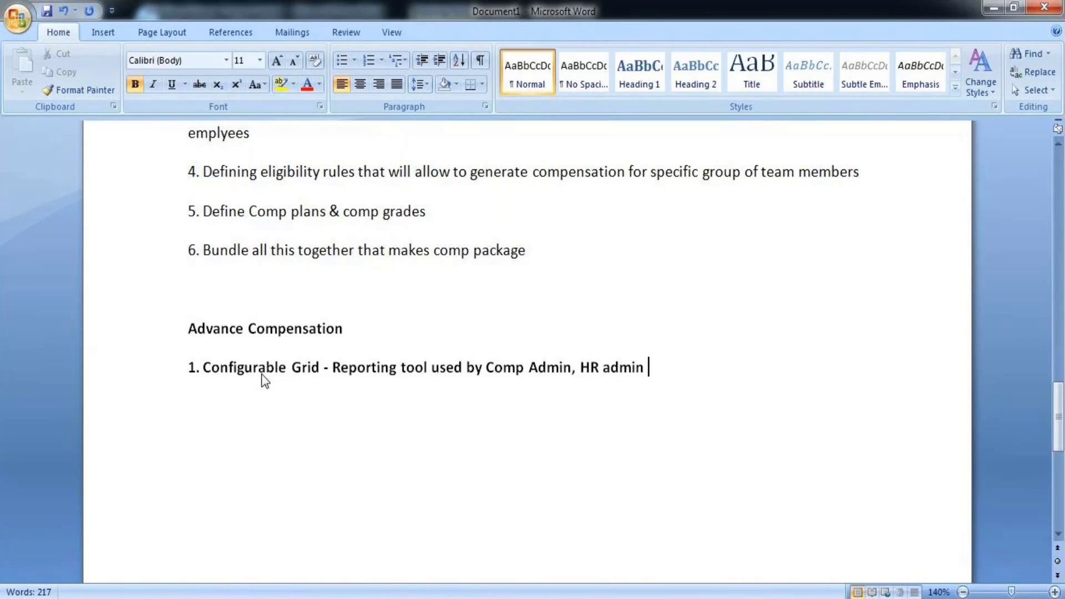
# Step: Continue the Configurable Grid description in item 1 with "and other security groups to make"
pyautogui.write(' and oth')
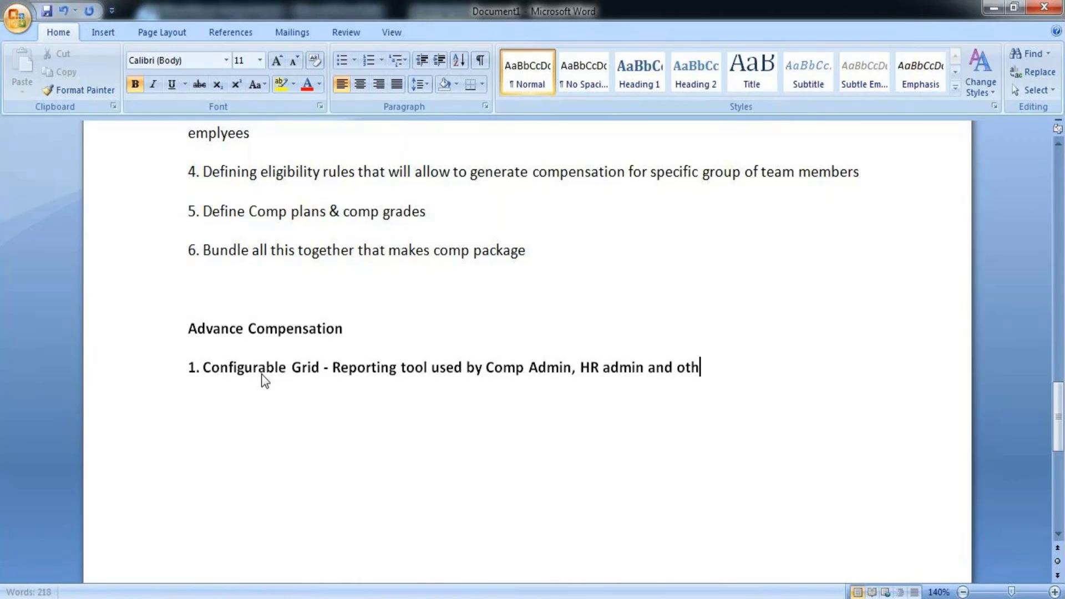
pyautogui.write('er secu')
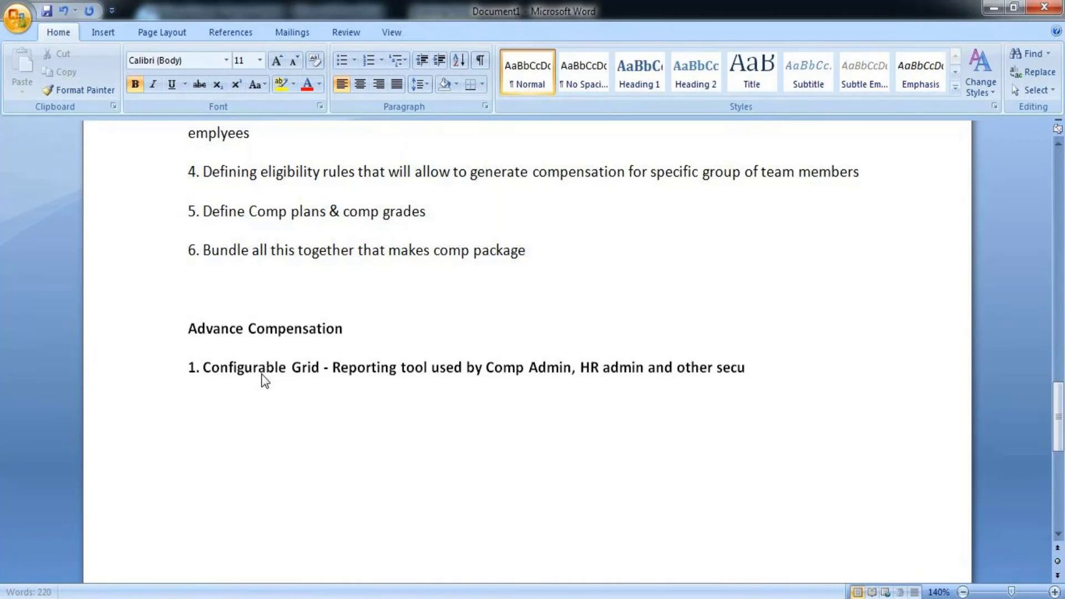
pyautogui.write('rity grou')
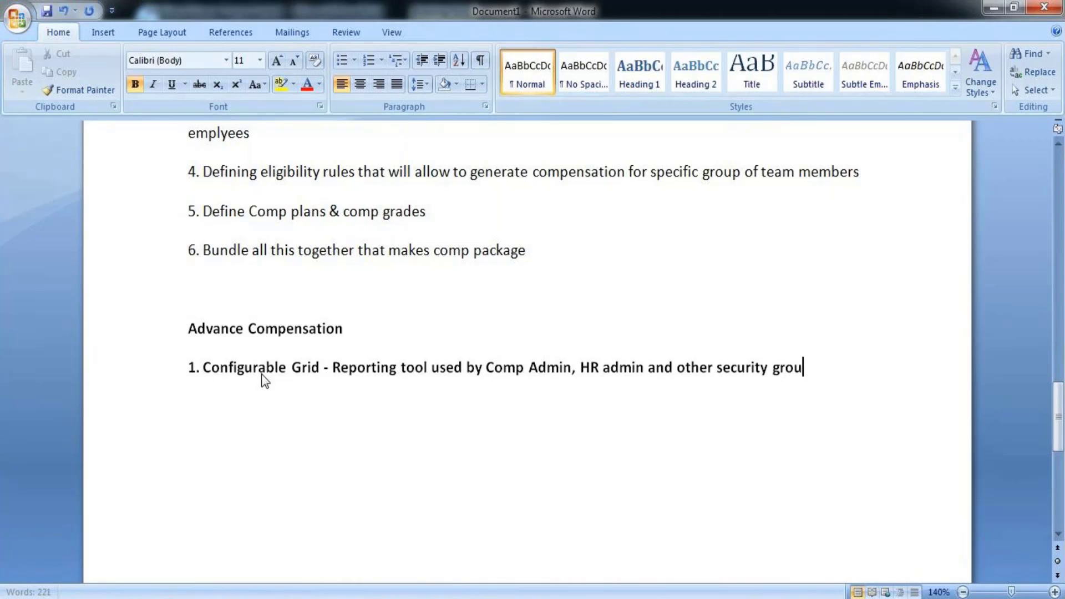
pyautogui.write('ps to make')
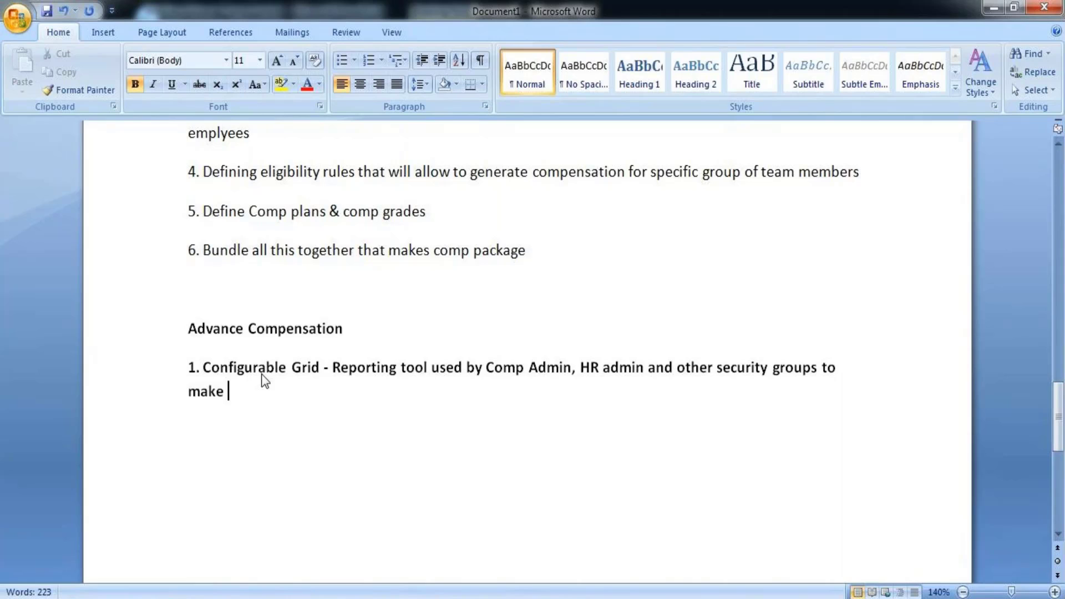
# Step: Finish the Configurable Grid description in item 1 with "awards and manage the Merit, Bonus and stock plans"
pyautogui.write(' awards a')
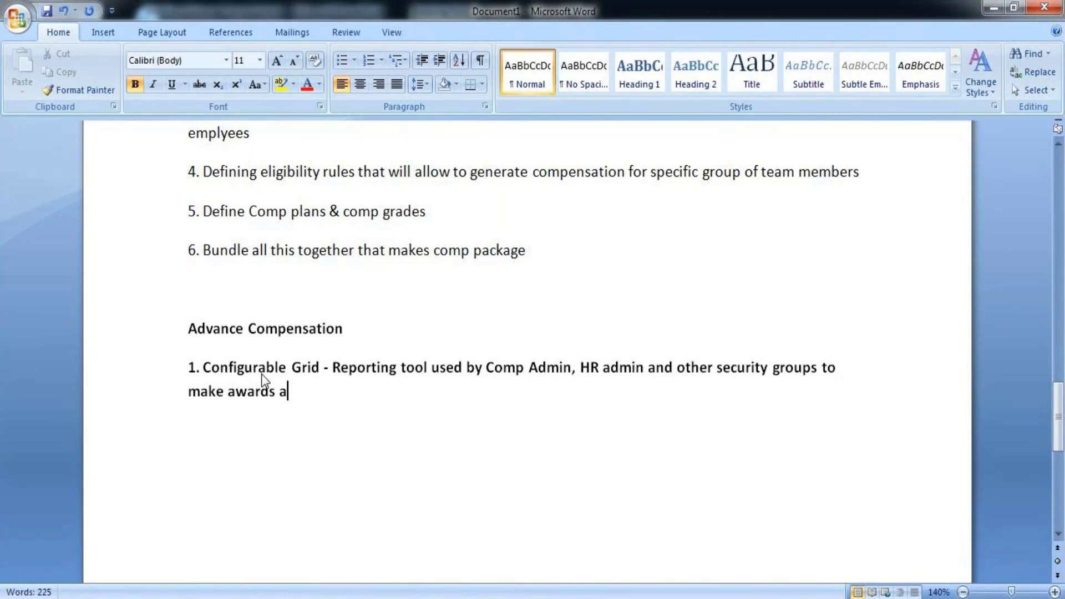
pyautogui.write('nd')
pyautogui.press('BackSpace')
pyautogui.write('nd m')
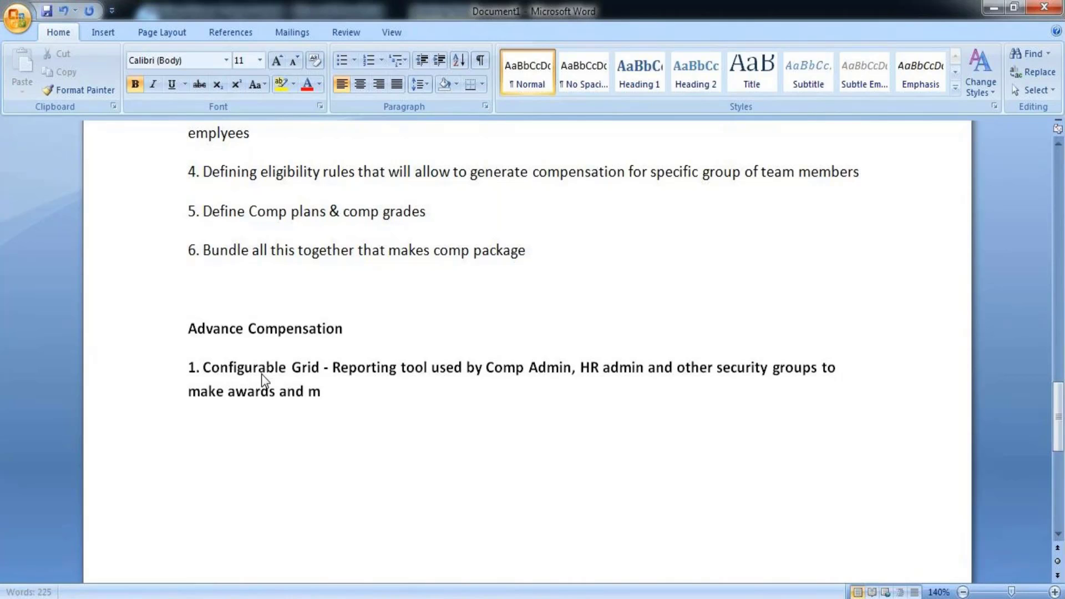
pyautogui.write('anage ')
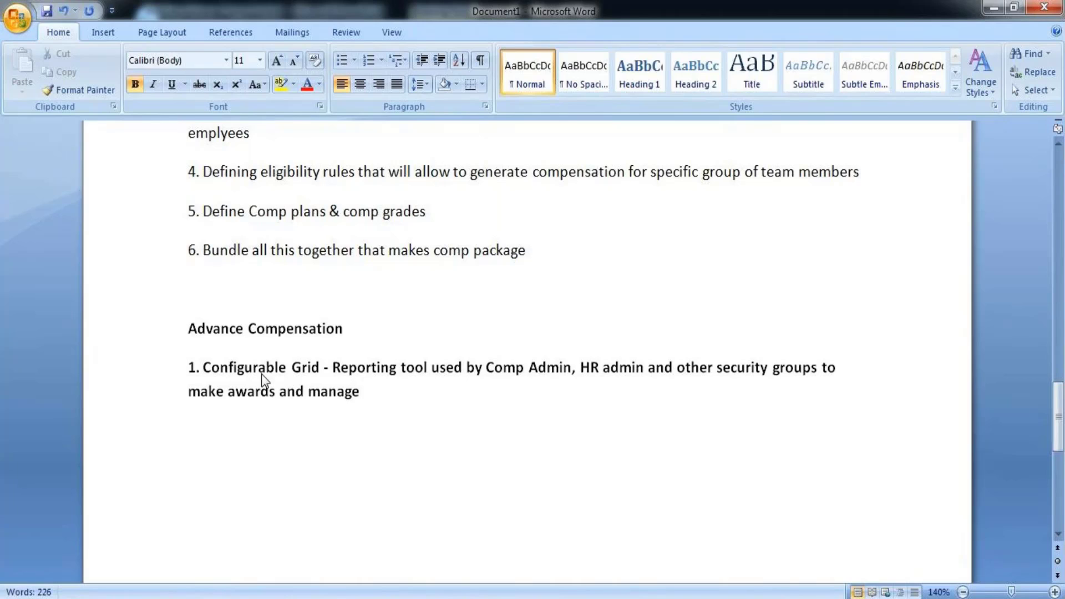
pyautogui.write('the Meri')
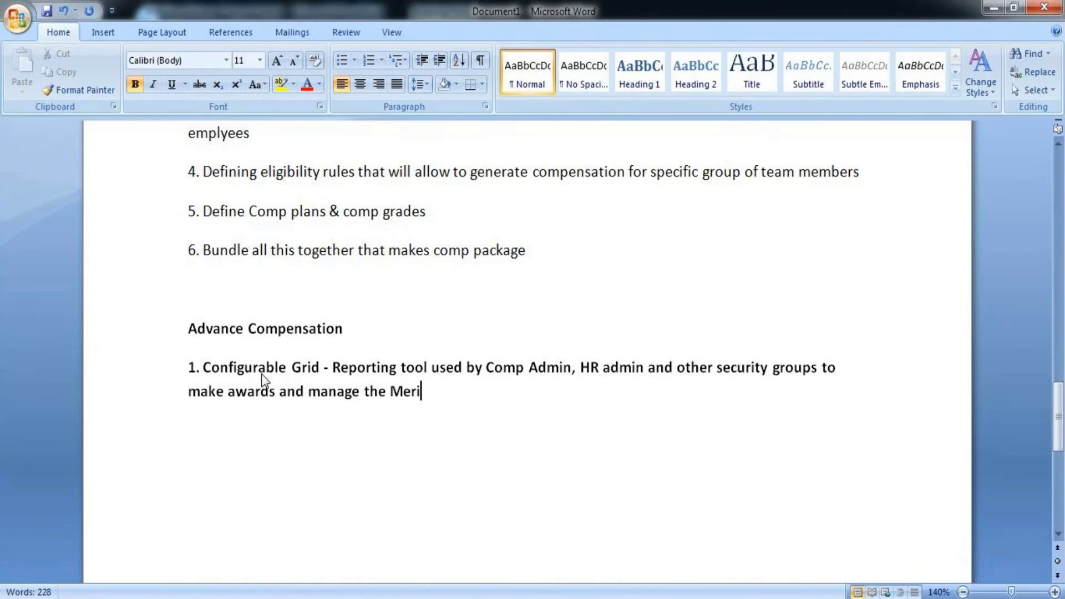
pyautogui.write('t, B')
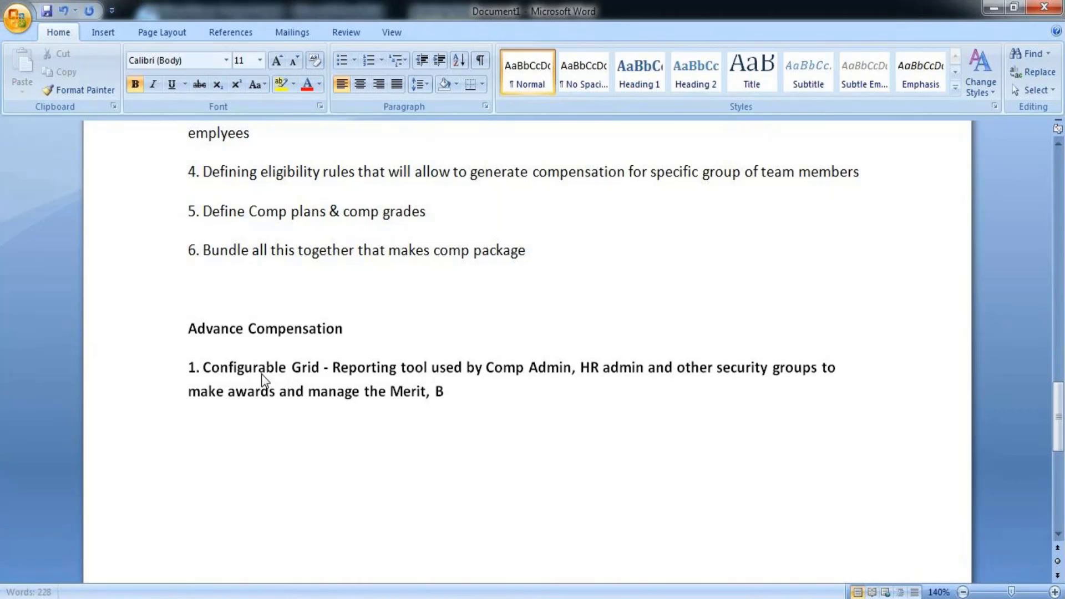
pyautogui.write('onus and s')
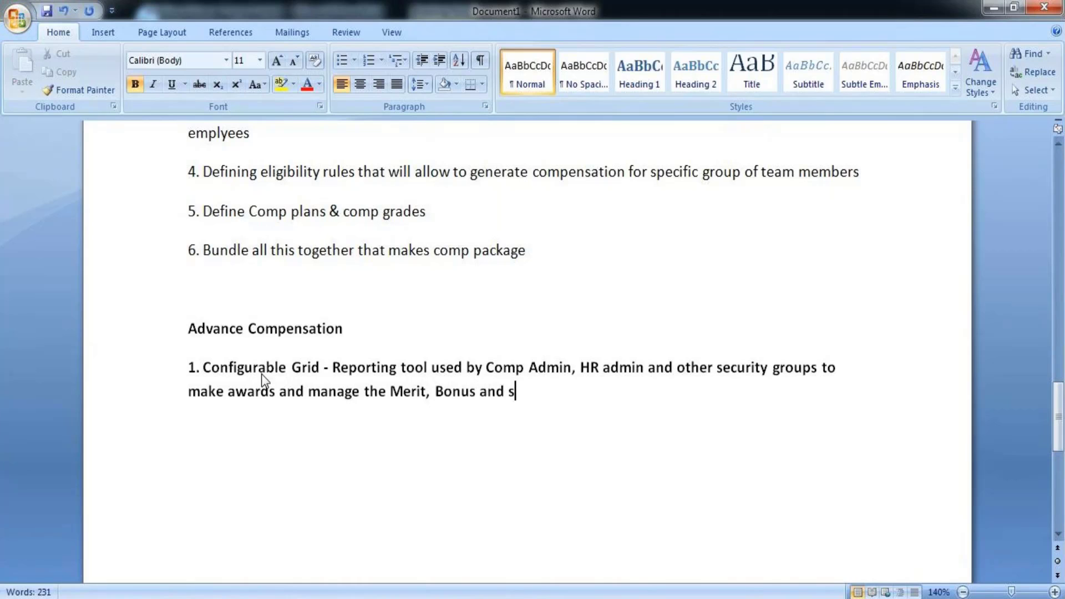
pyautogui.write('tock plan')
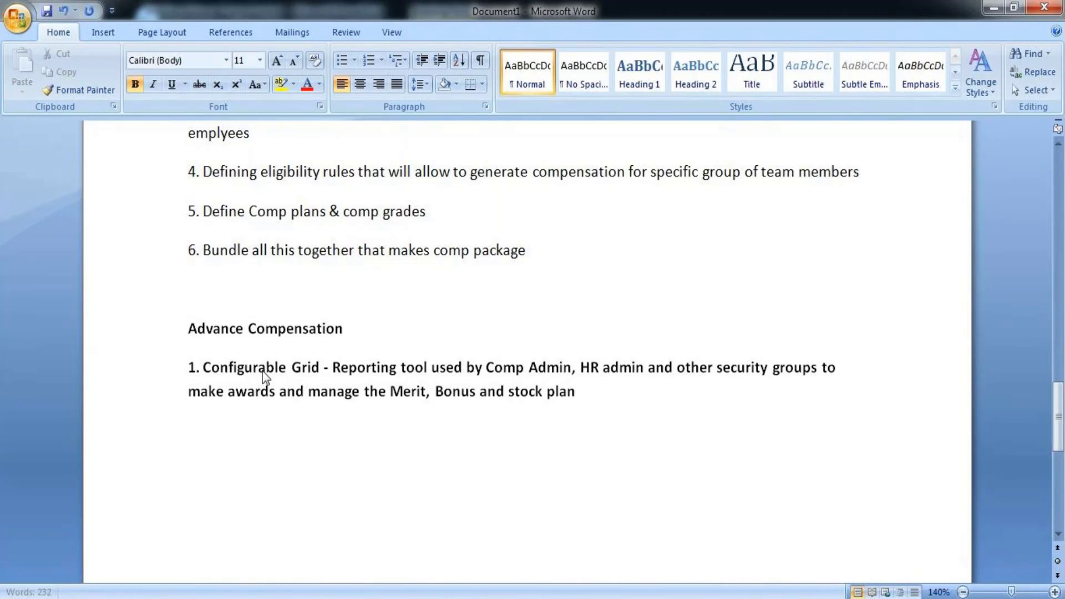
pyautogui.press('Return')
pyautogui.press('BackSpace')
pyautogui.write('s')
# Step: Start item 2 on a new line beneath the Configurable Grid item with "2.Controller -"
pyautogui.press('Return')
pyautogui.press('Return')
pyautogui.write('2.C')
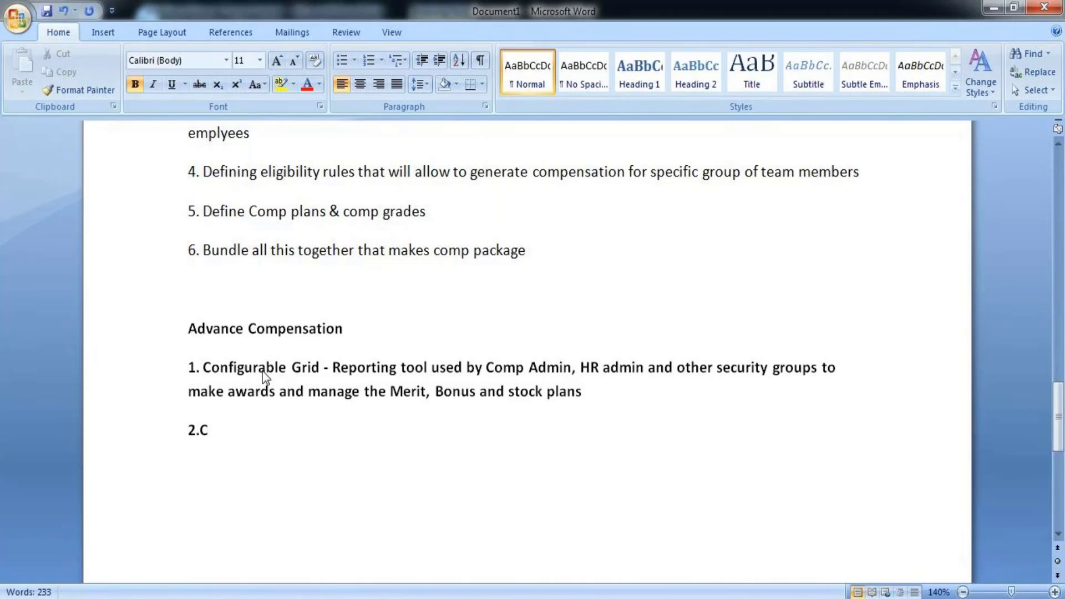
pyautogui.write('ontrole')
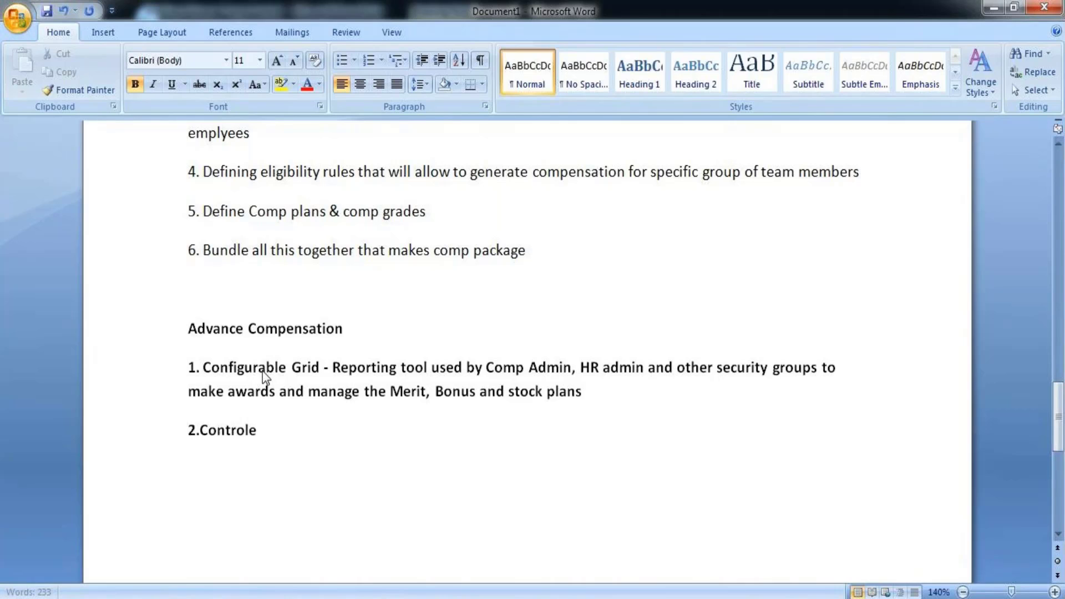
pyautogui.write('er')
pyautogui.press('BackSpace')
pyautogui.press('BackSpace')
pyautogui.press('BackSpace')
pyautogui.write('ler -')
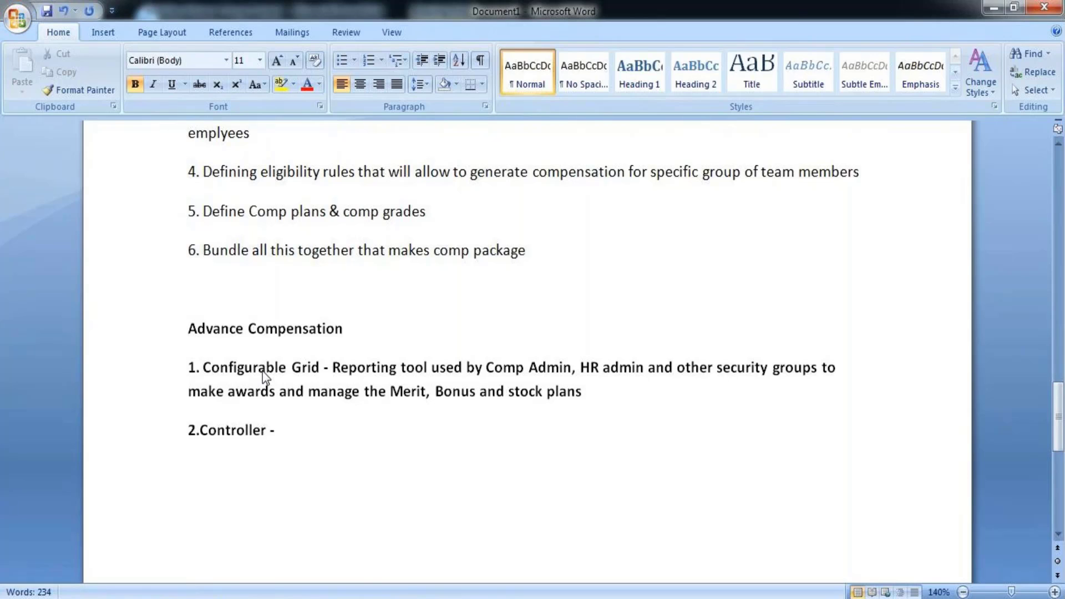
# Step: Describe the Controller in item 2 as "Accessible by comp admin which will provide permissions to control"
pyautogui.write('Acces')
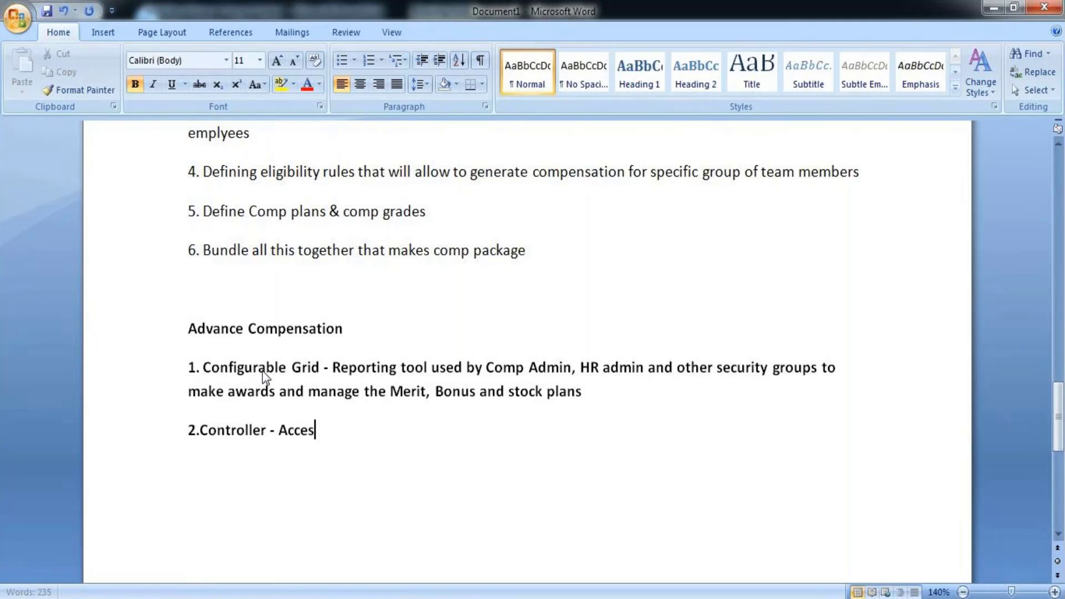
pyautogui.write('sible')
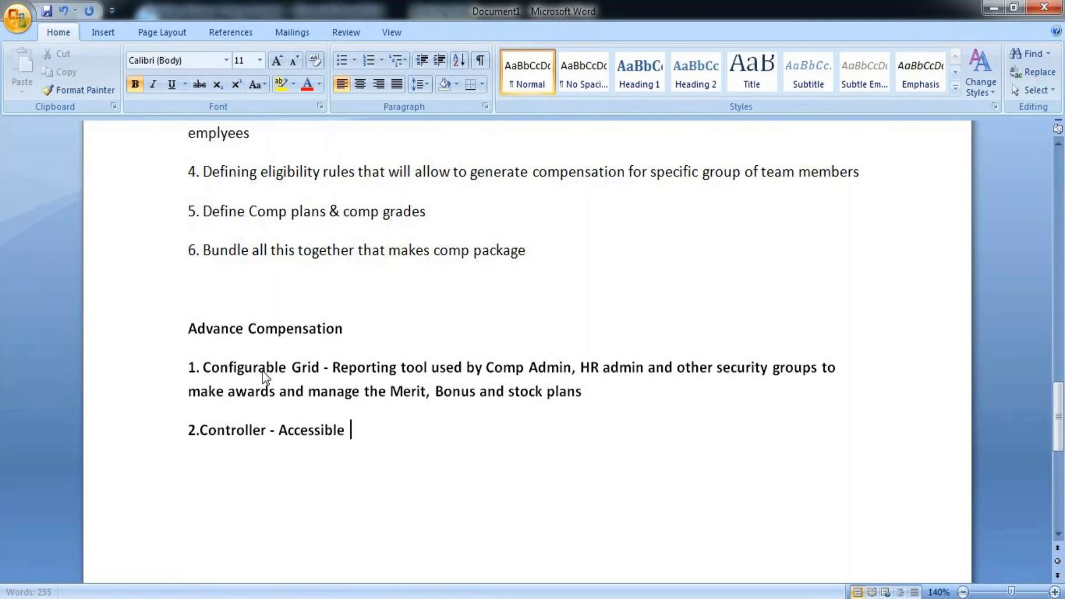
pyautogui.write(' by comp')
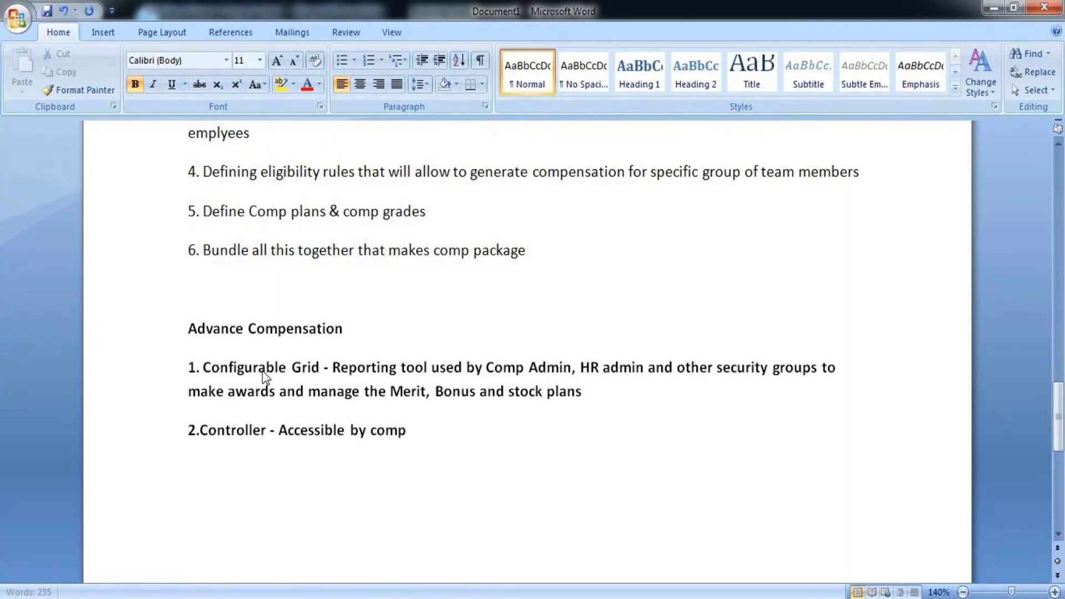
pyautogui.write(' admin')
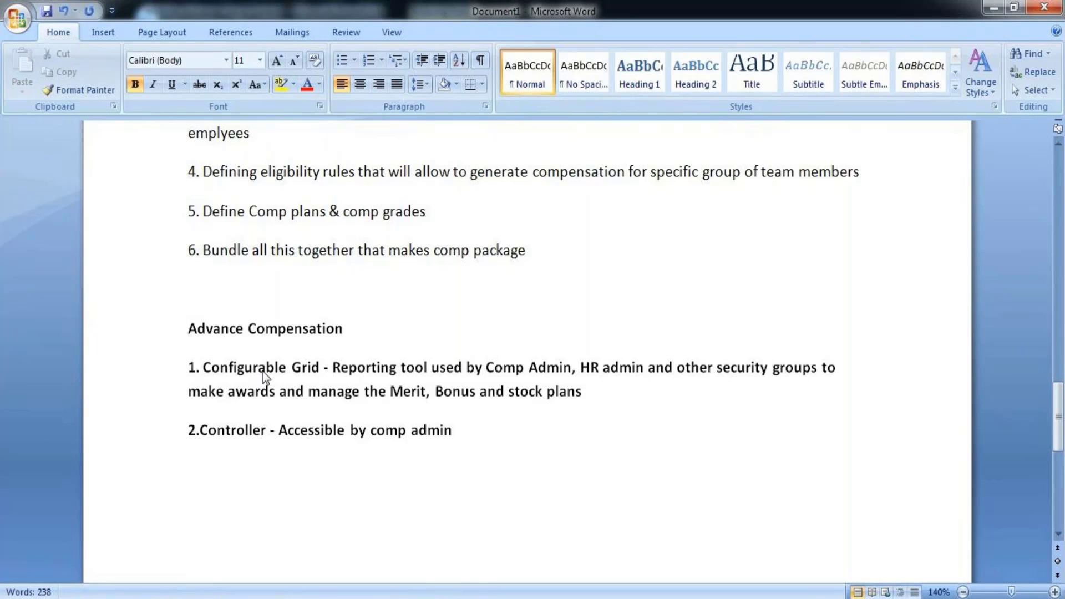
pyautogui.write(' which wi')
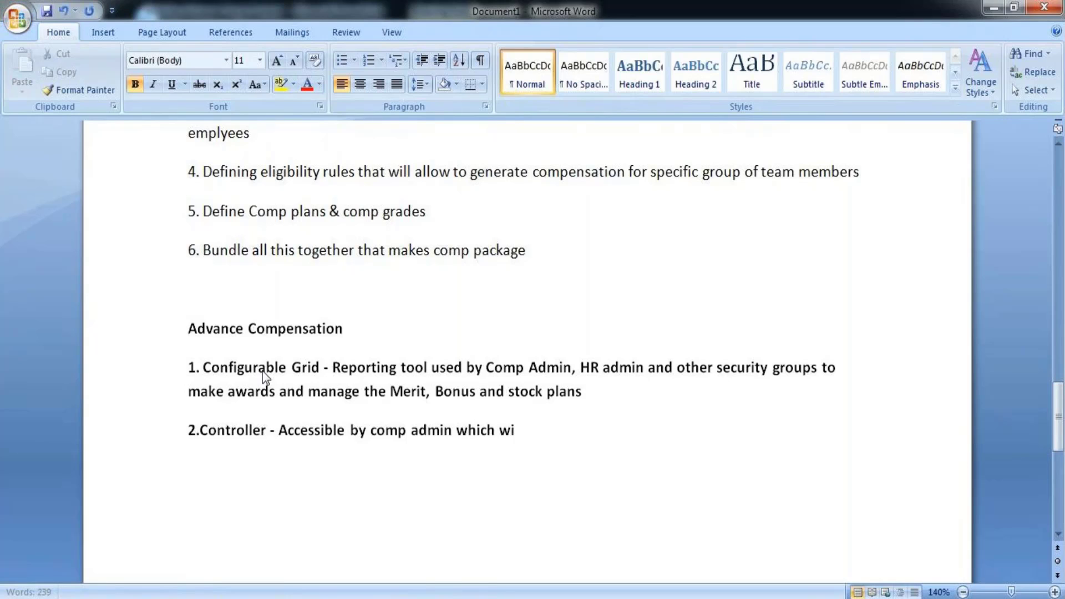
pyautogui.write('ll prov')
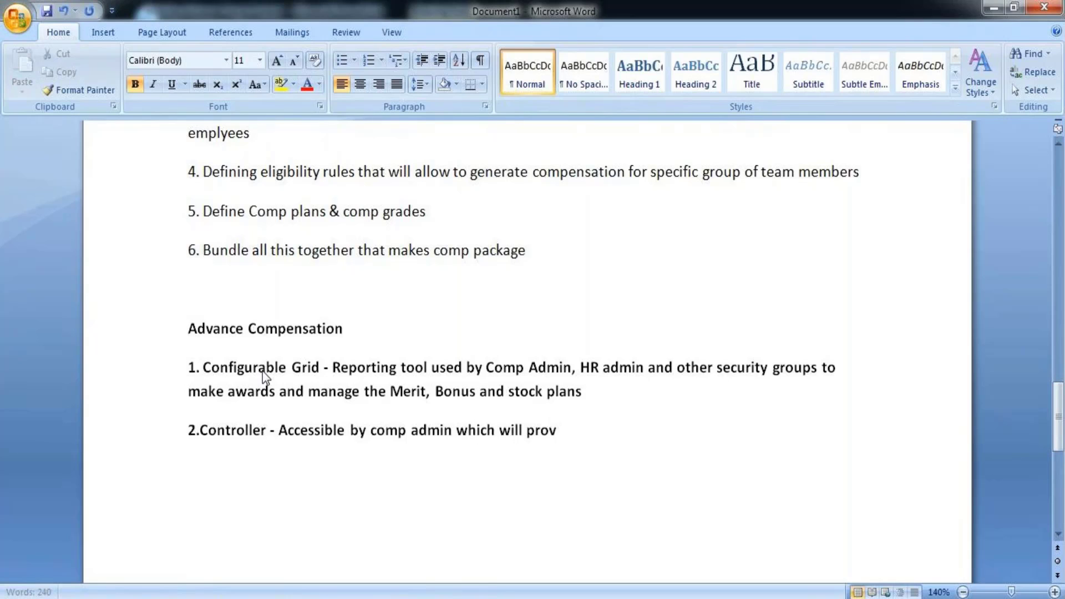
pyautogui.write('ide per')
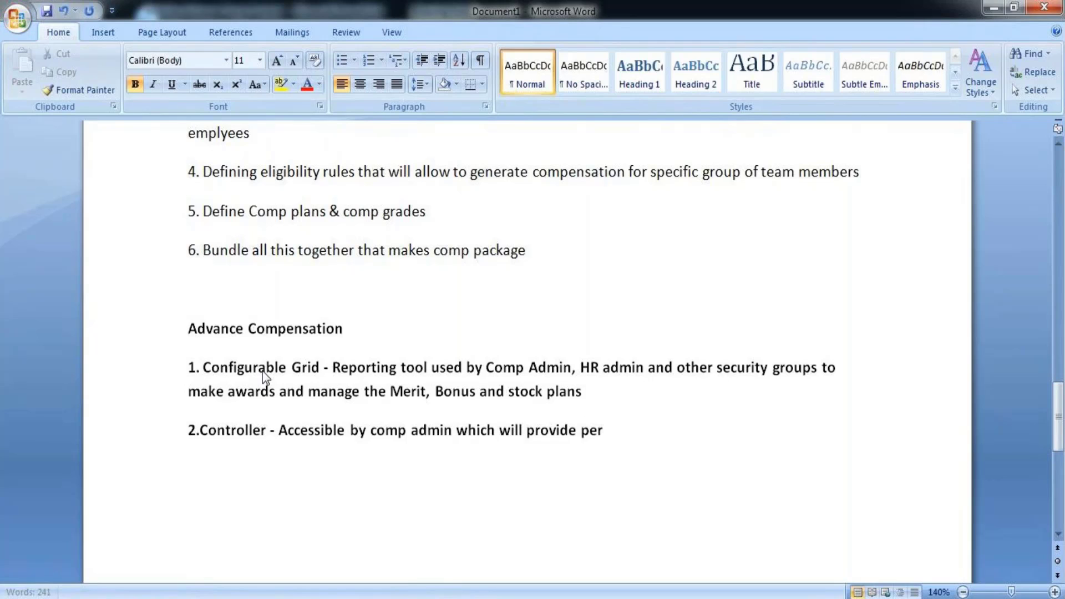
pyautogui.write('mission')
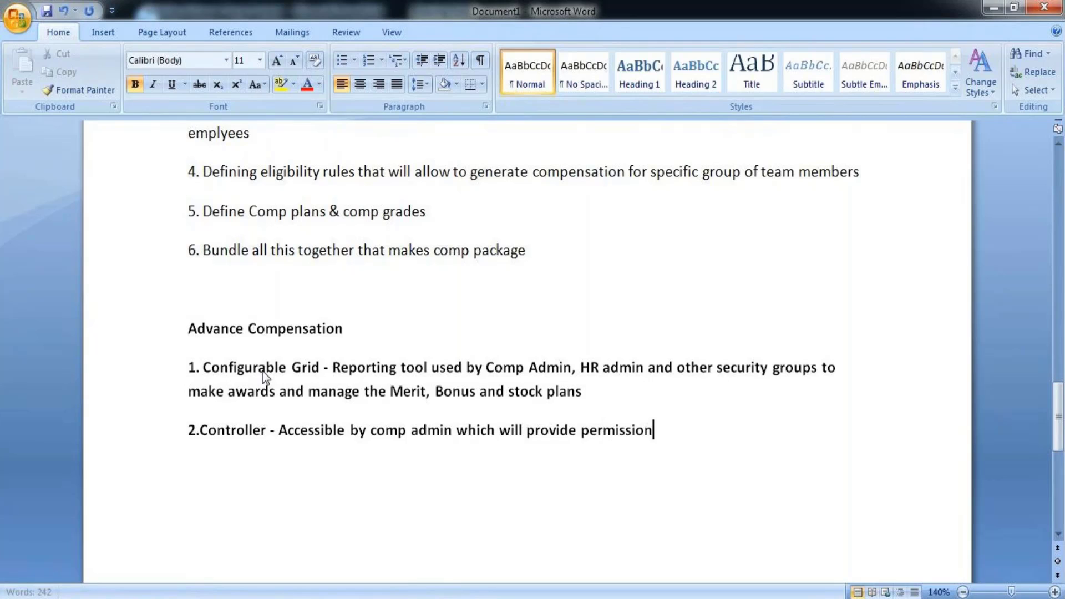
pyautogui.write('s to control ')
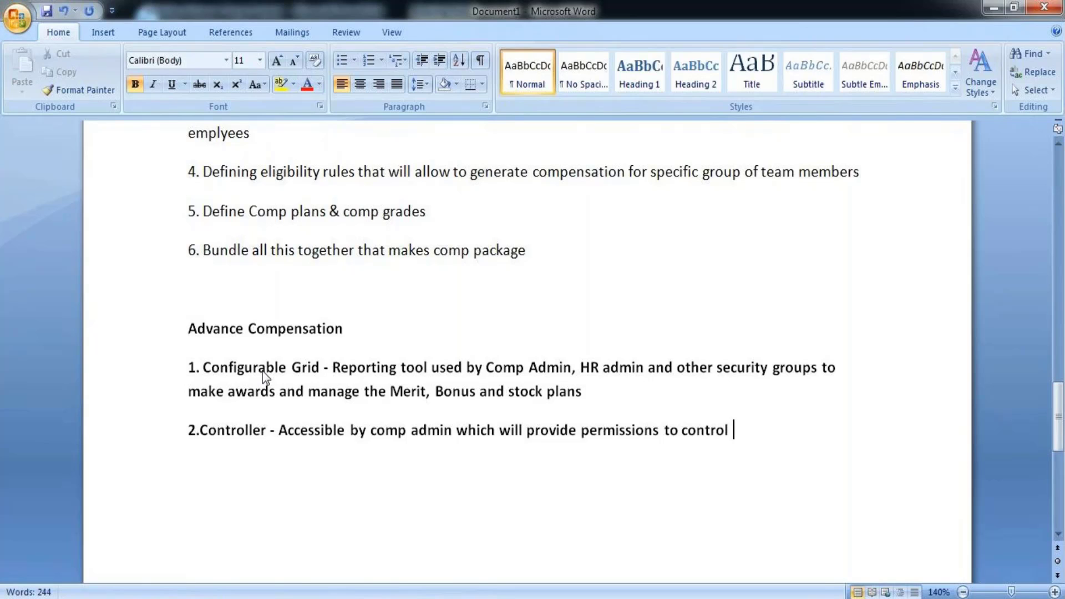
# Step: Continue the Controller description in item 2 with "page intheir inbox"
pyautogui.write('page i')
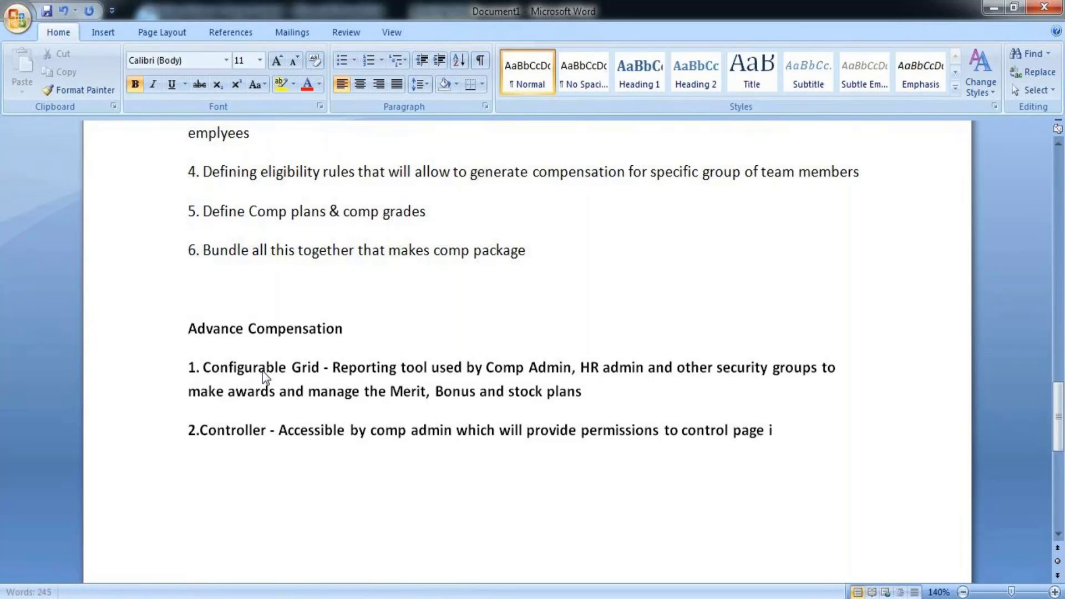
pyautogui.write('nthei')
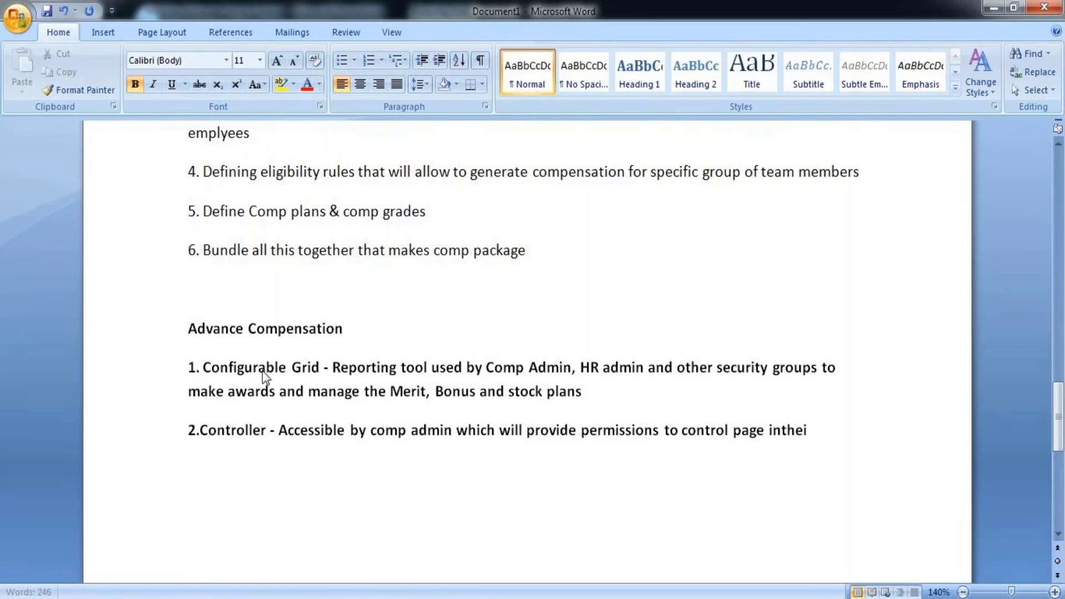
pyautogui.write('r in')
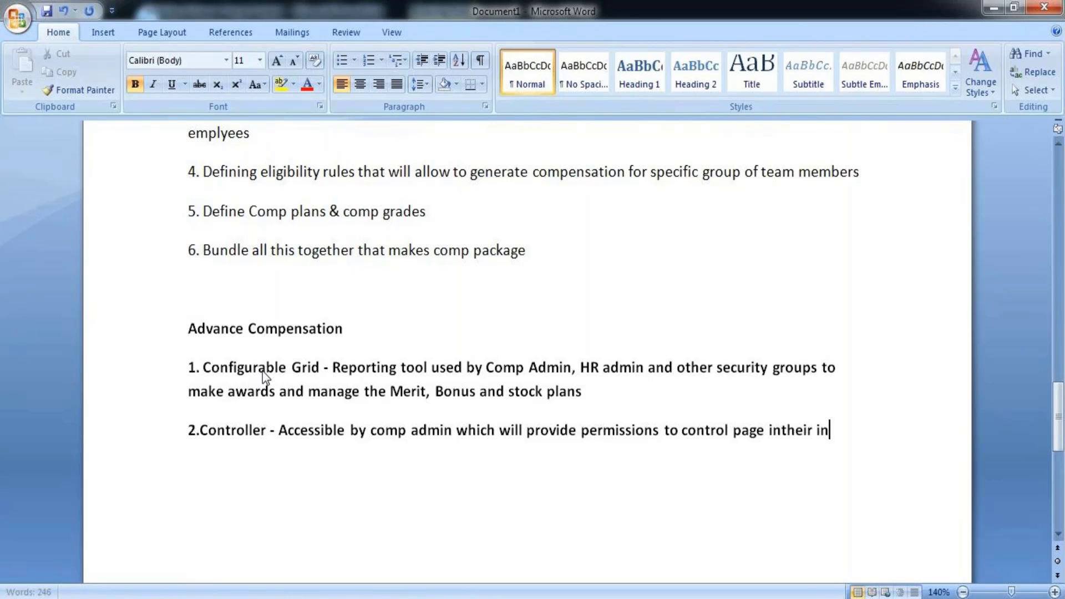
pyautogui.write('box')
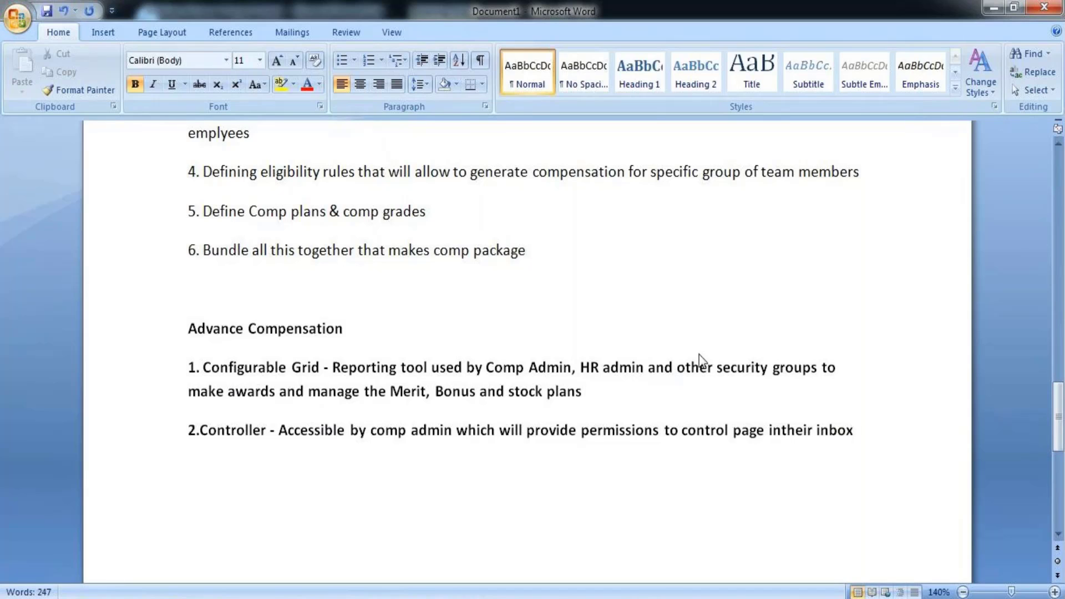
# Step: Finish the Controller description in item 2 with "which provides complete view of the process"
pyautogui.write('which pro')
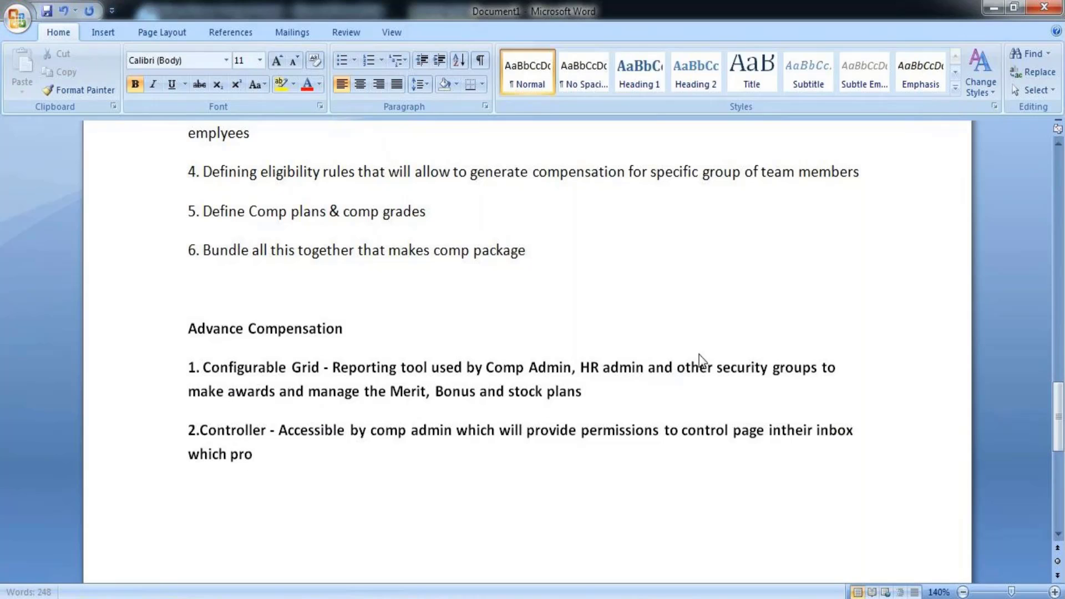
pyautogui.write('vides co')
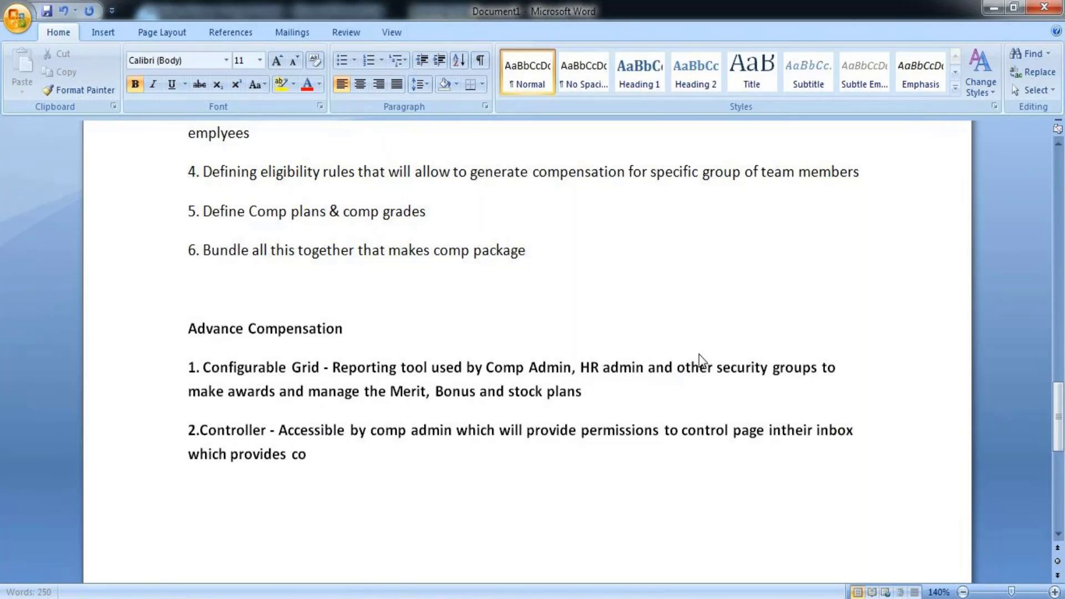
pyautogui.write('mplete vie')
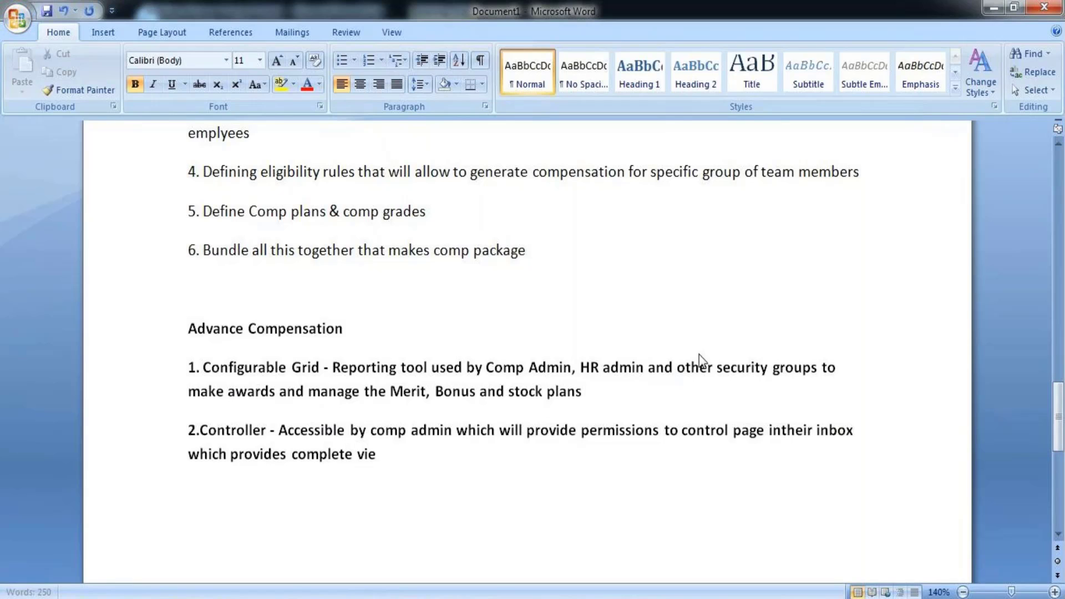
pyautogui.write('w of th')
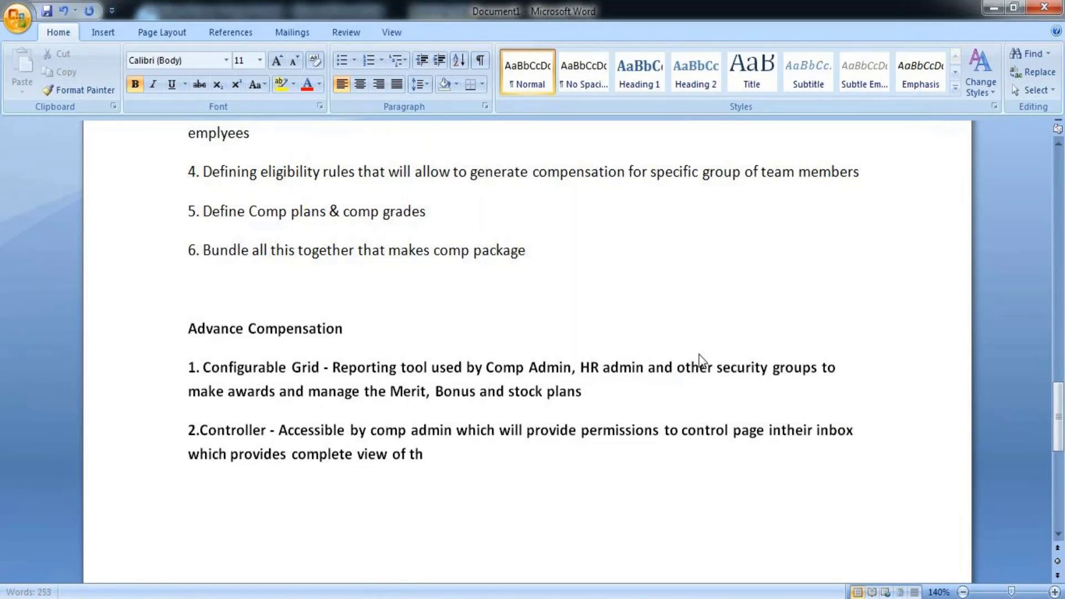
pyautogui.write('e process')
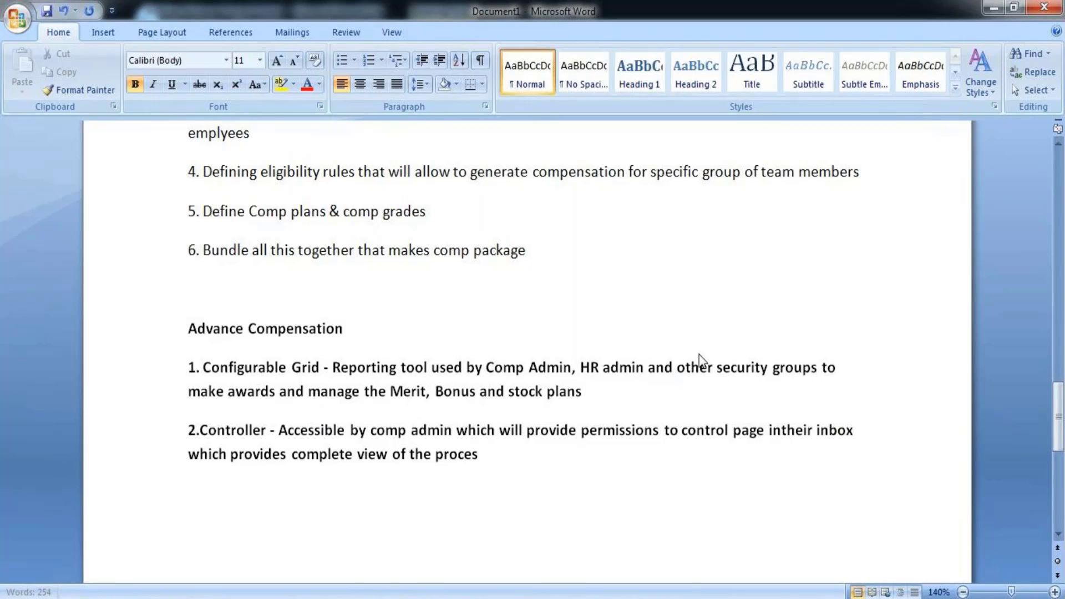
# Step: Start item 3 on a new line beneath the Controller item with "3.planner -"
pyautogui.press('Return')
pyautogui.write('3.')
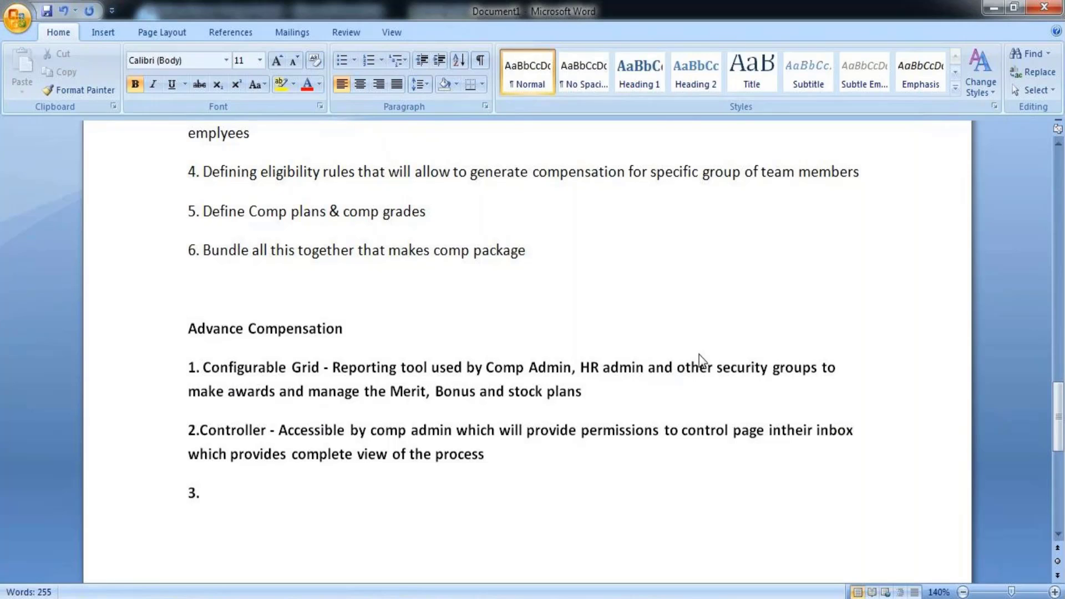
pyautogui.write('planner -')
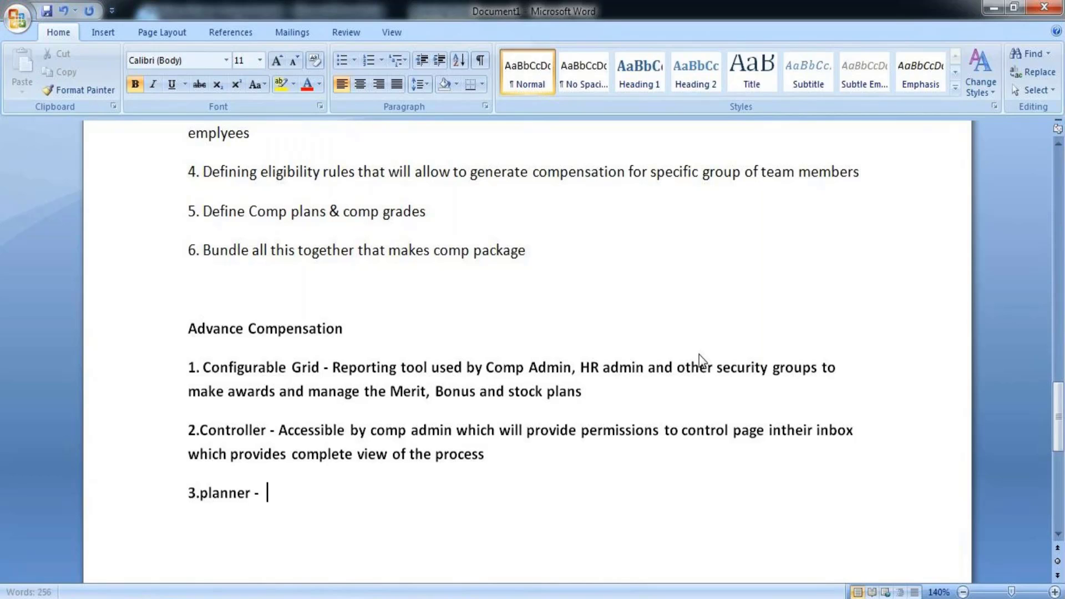
# Step: Describe the planner in item 3 as "person who makes compensation awards"
pyautogui.write('perd')
pyautogui.press('BackSpace')
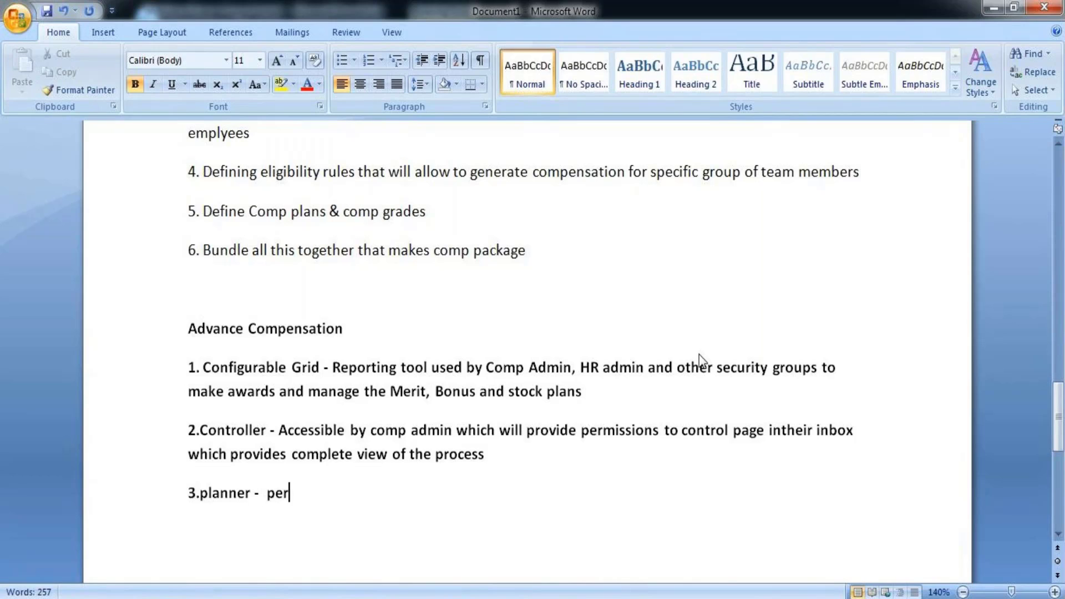
pyautogui.write('son who')
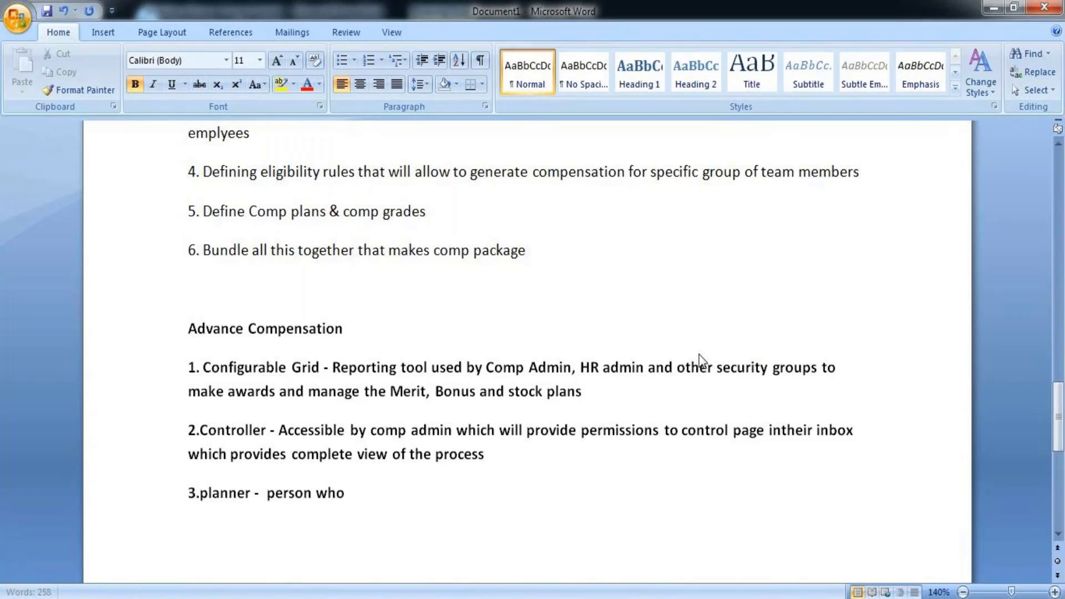
pyautogui.write(' makes co')
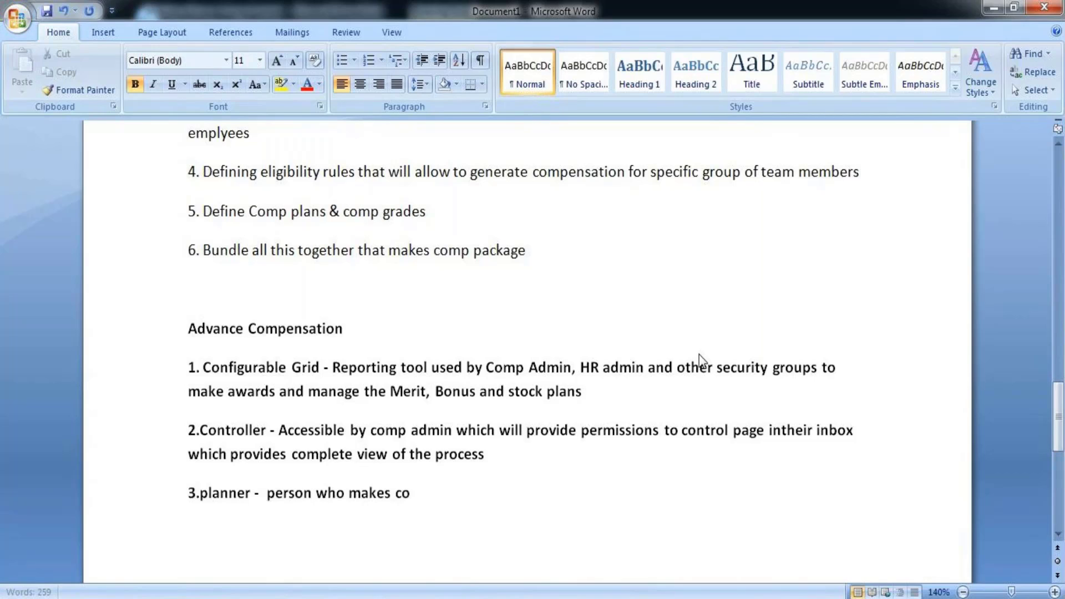
pyautogui.write('mpensat')
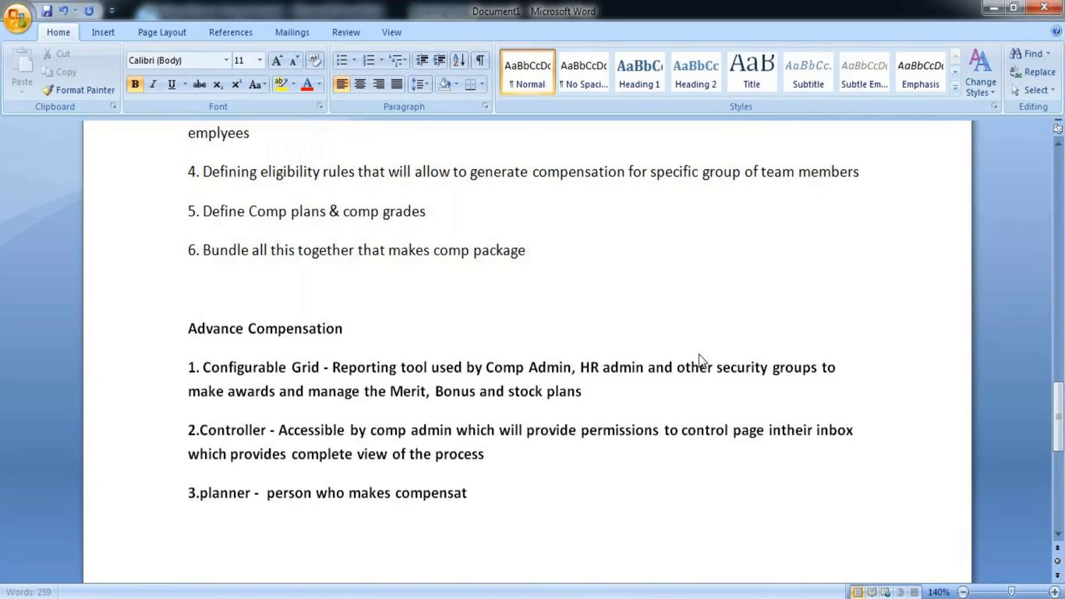
pyautogui.write('ion awards')
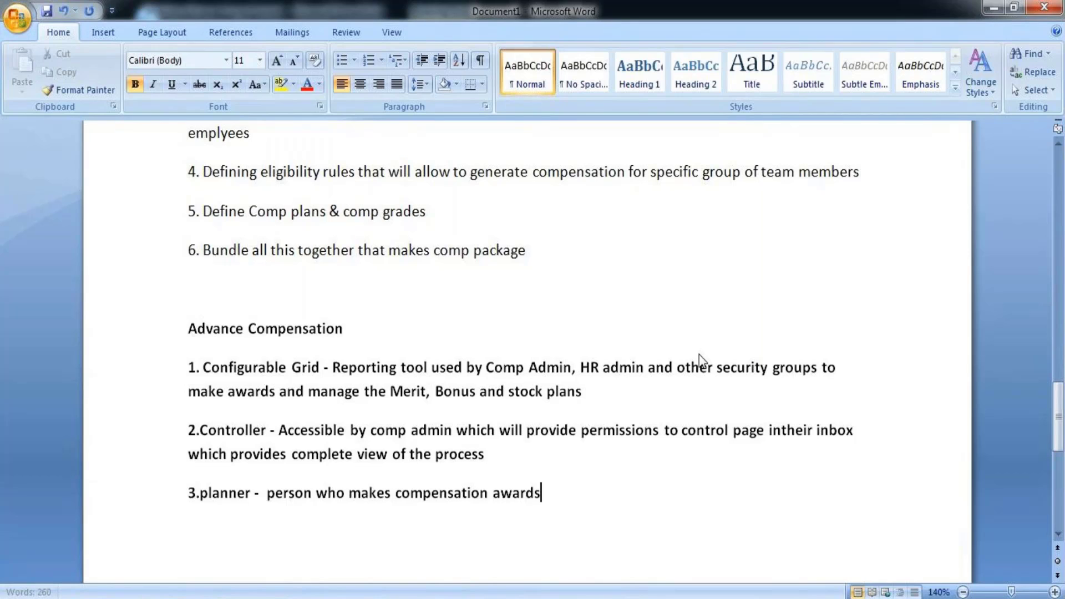
# Step: Continue the planner description in item 3 with "..could be manager,"
pyautogui.write('..could ')
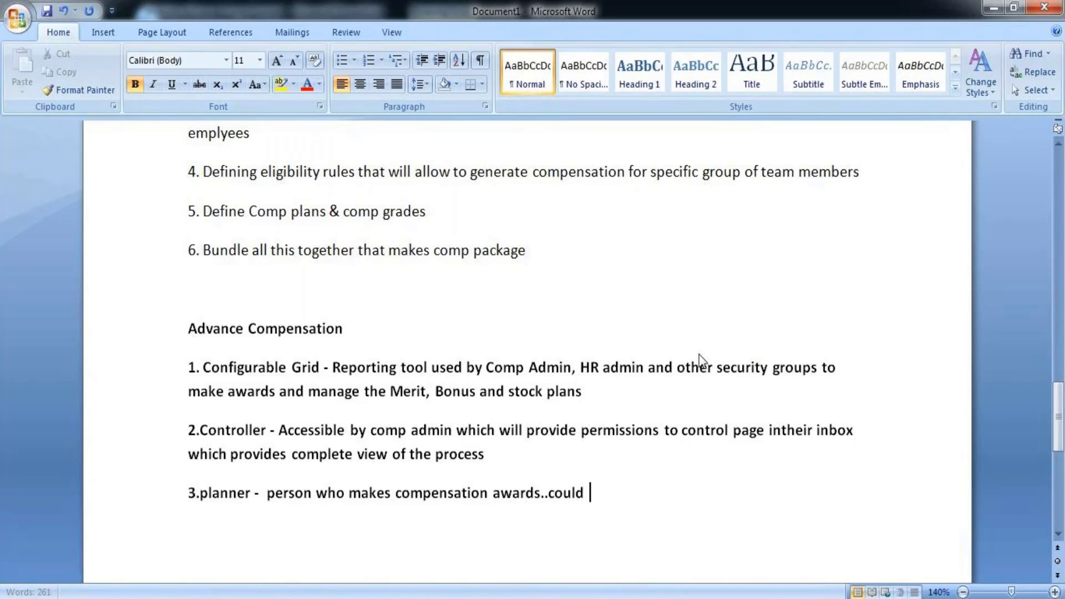
pyautogui.write('be ')
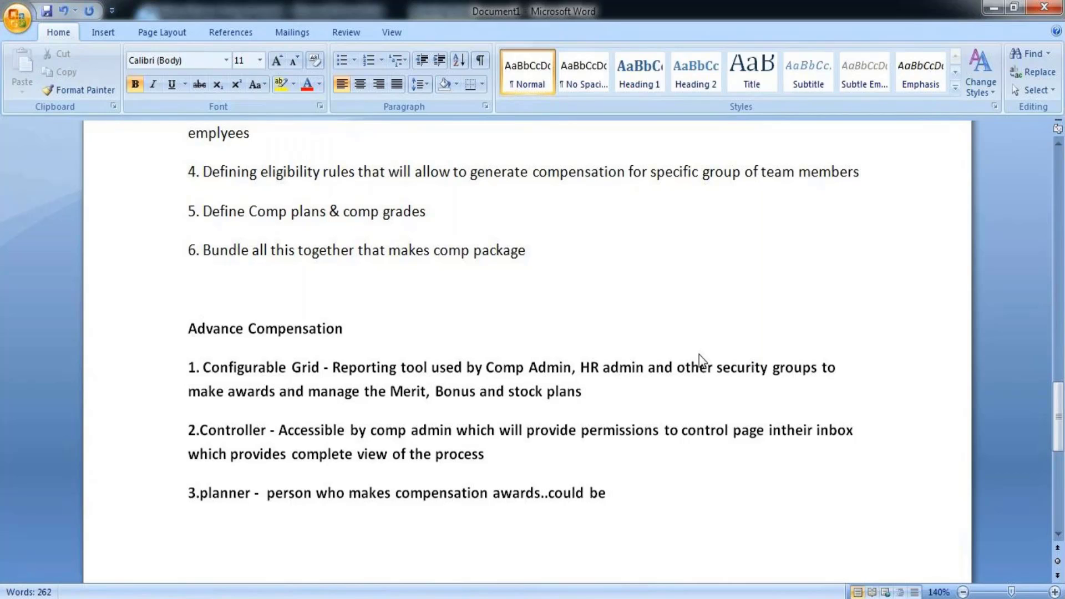
pyautogui.write('manager,')
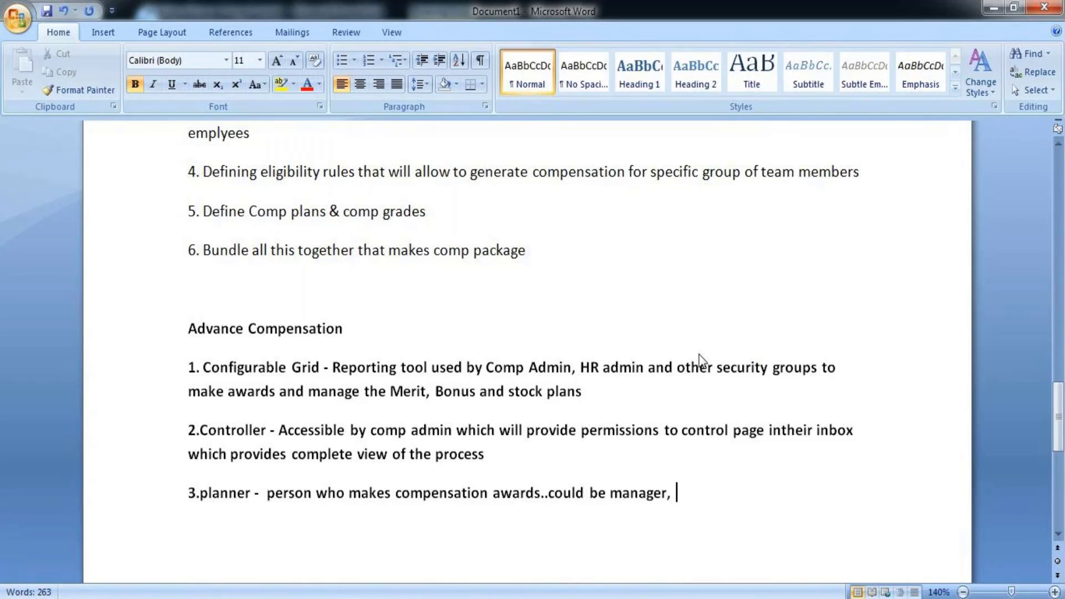
pyautogui.write('HR ')
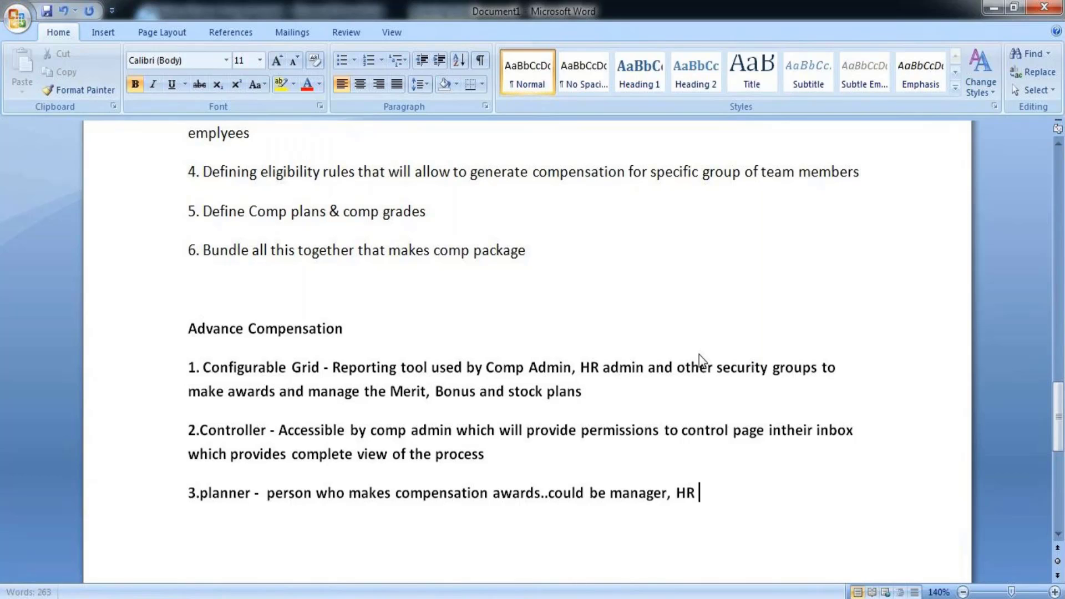
pyautogui.write('admin,')
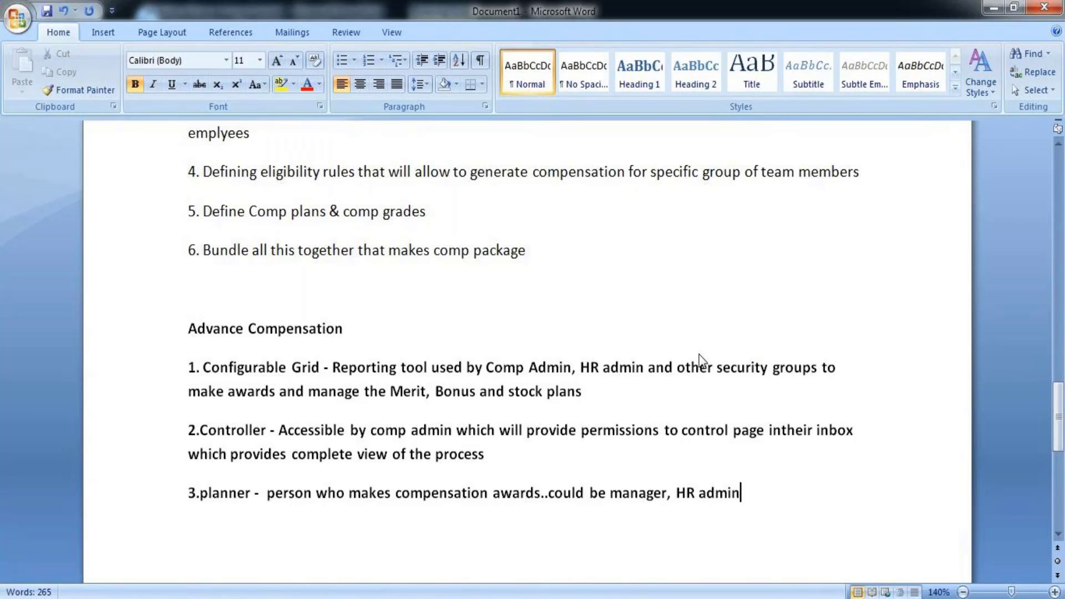
pyautogui.press('BackSpace')
pyautogui.press('BackSpace')
pyautogui.press('BackSpace')
pyautogui.press('BackSpace')
pyautogui.press('BackSpace')
pyautogui.press('BackSpace')
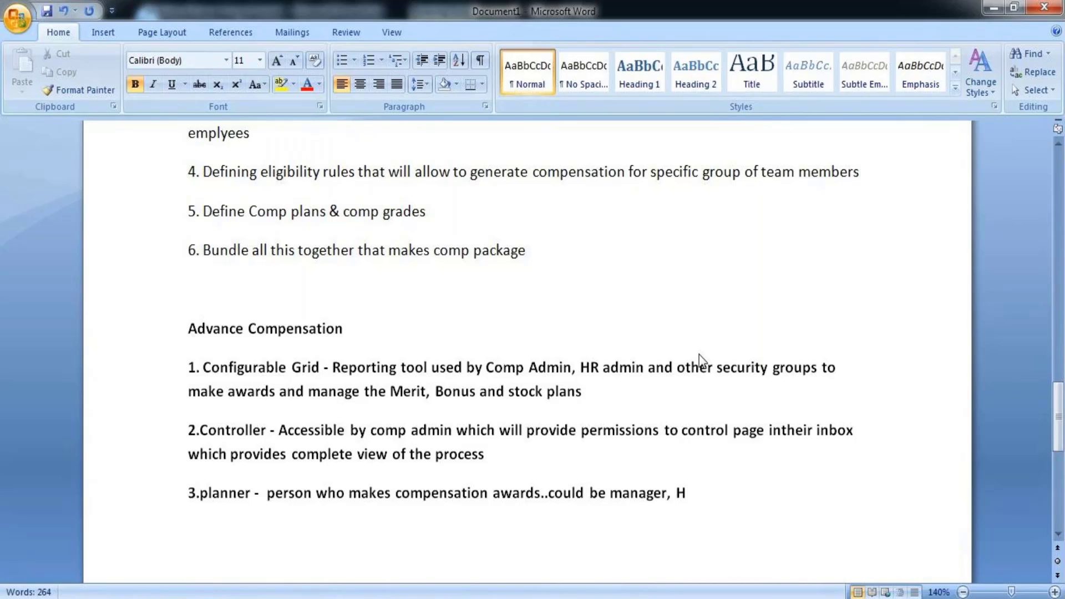
# Step: Continue the planner description in item 3 with "Comp Admin and any security group"
pyautogui.write('Com')
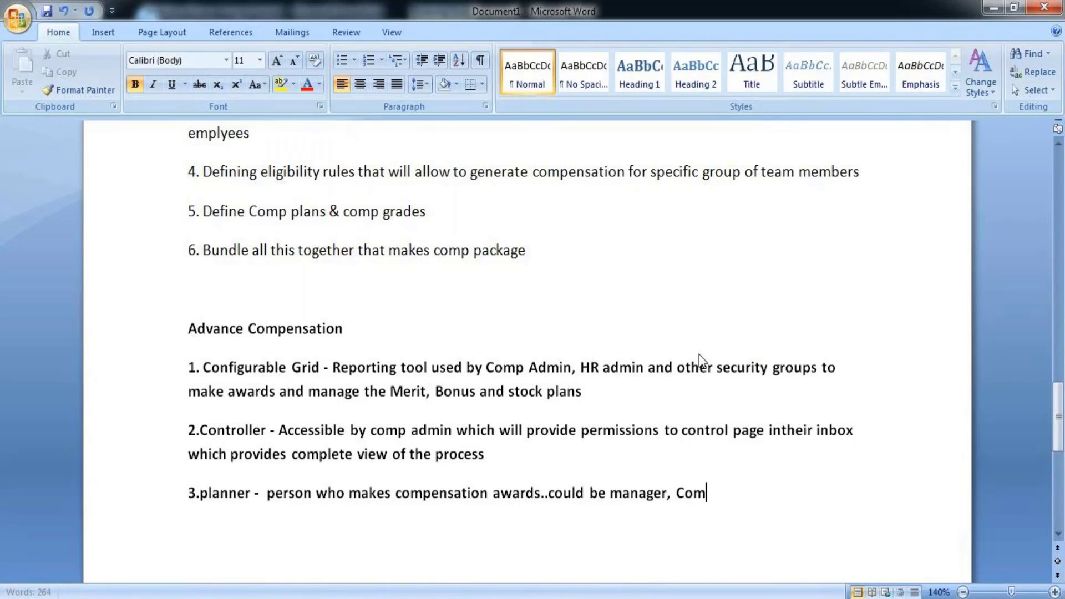
pyautogui.write('p Admin')
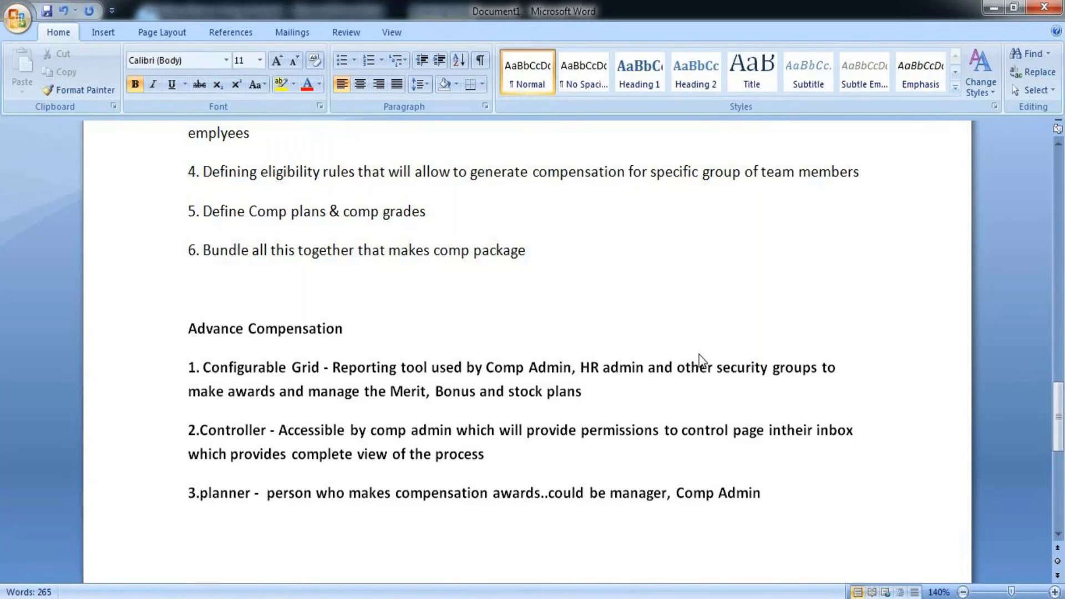
pyautogui.write(' and ')
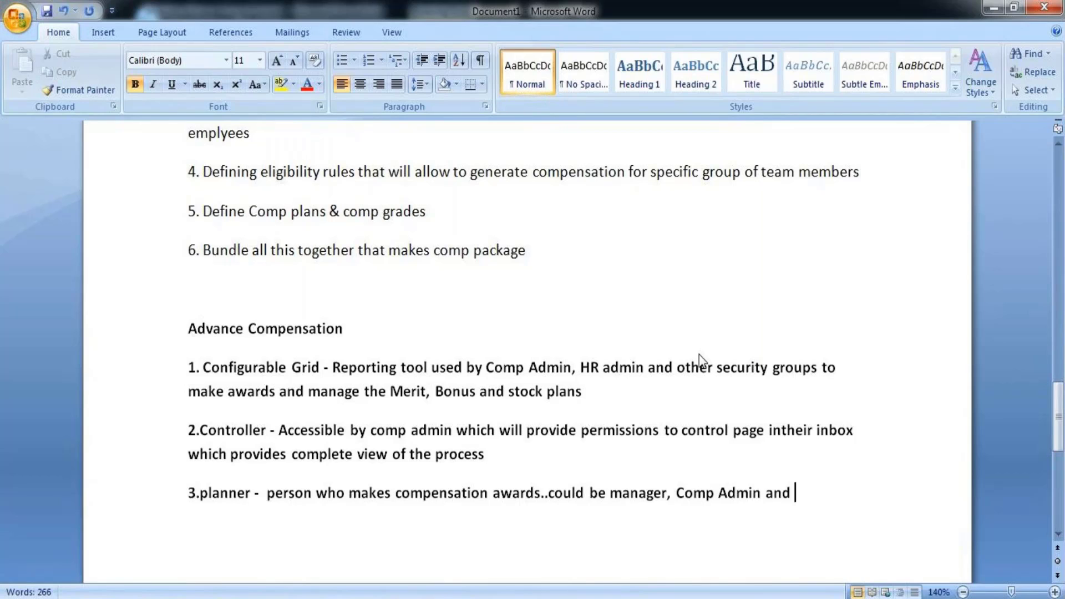
pyautogui.write('an')
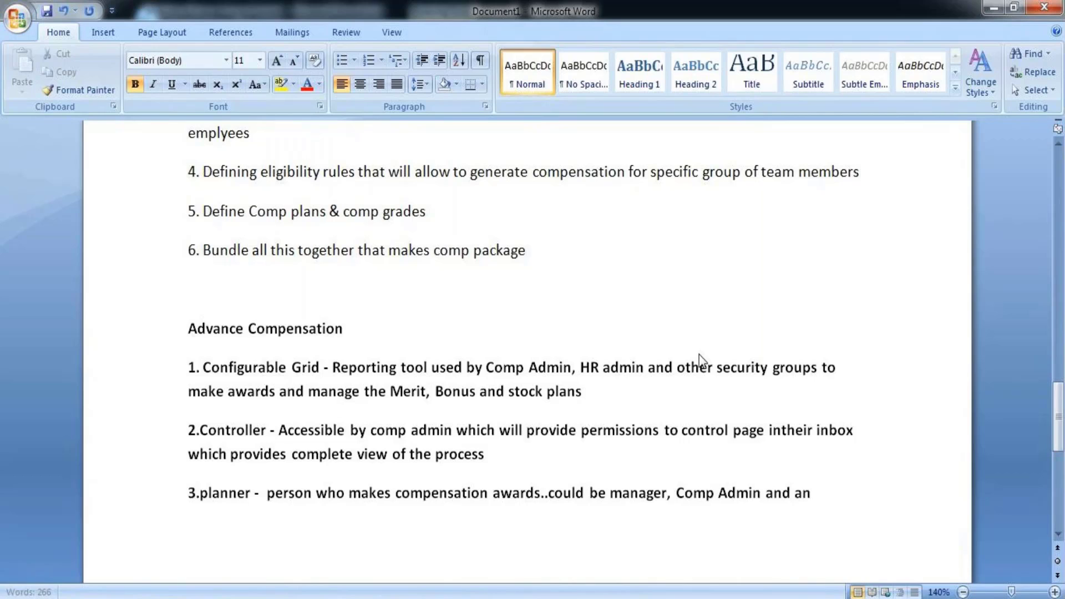
pyautogui.write('y sec')
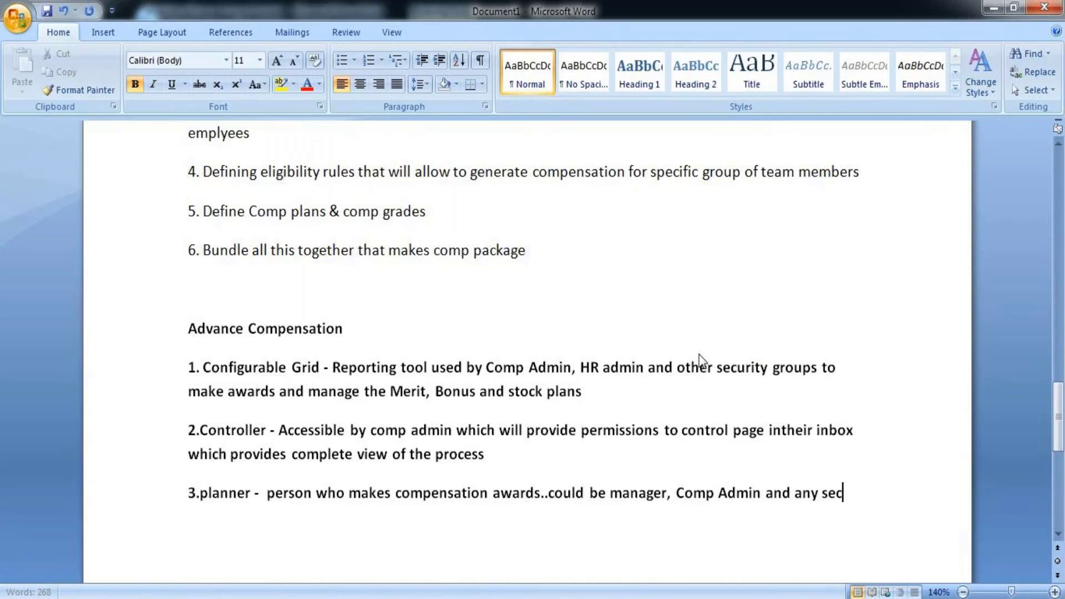
pyautogui.write('urity group')
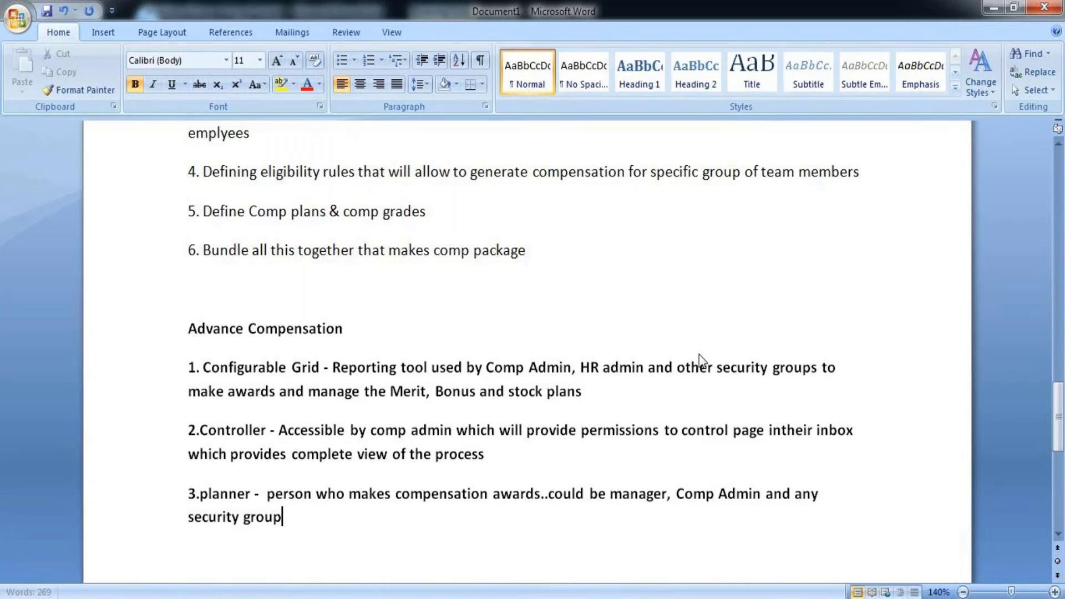
# Step: Add "(which c" to the planner description in item 3 and append "n be configured" to the Advance Compensation heading
pyautogui.write('(whichcn be c')
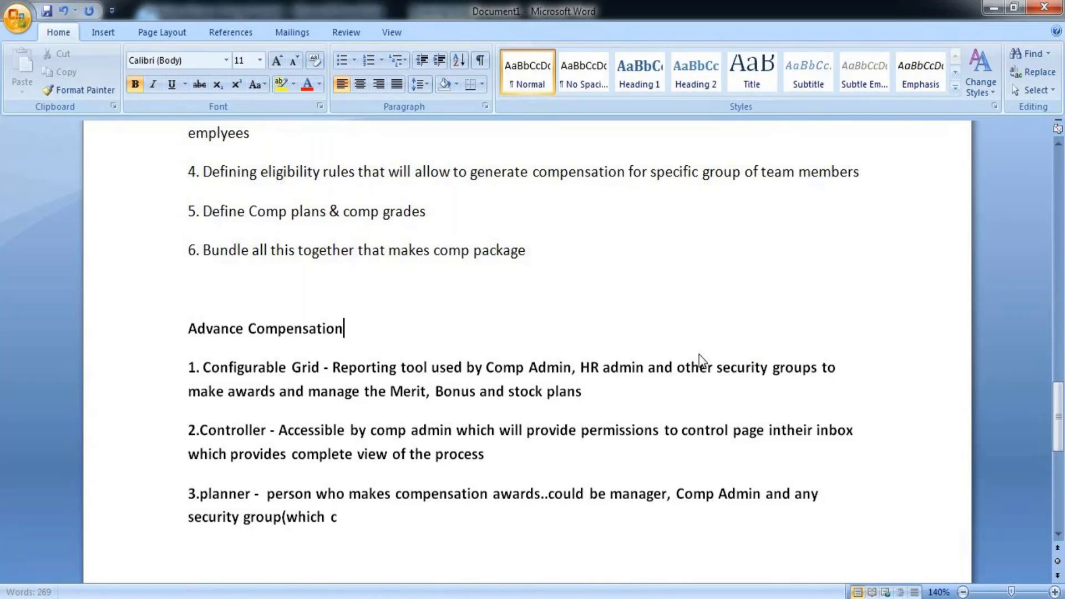
pyautogui.write('o')
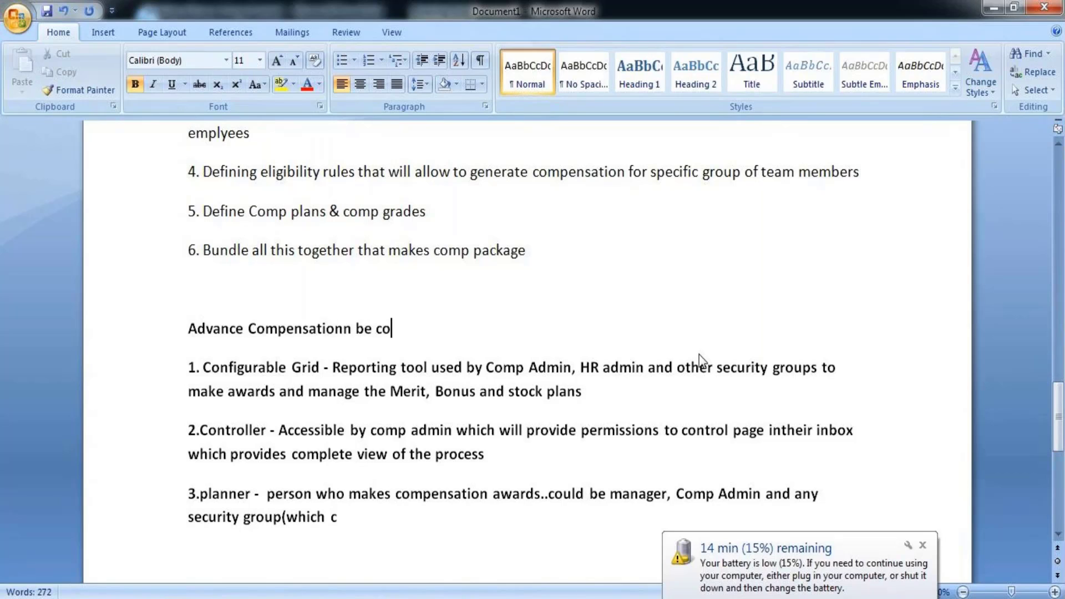
pyautogui.write('nf')
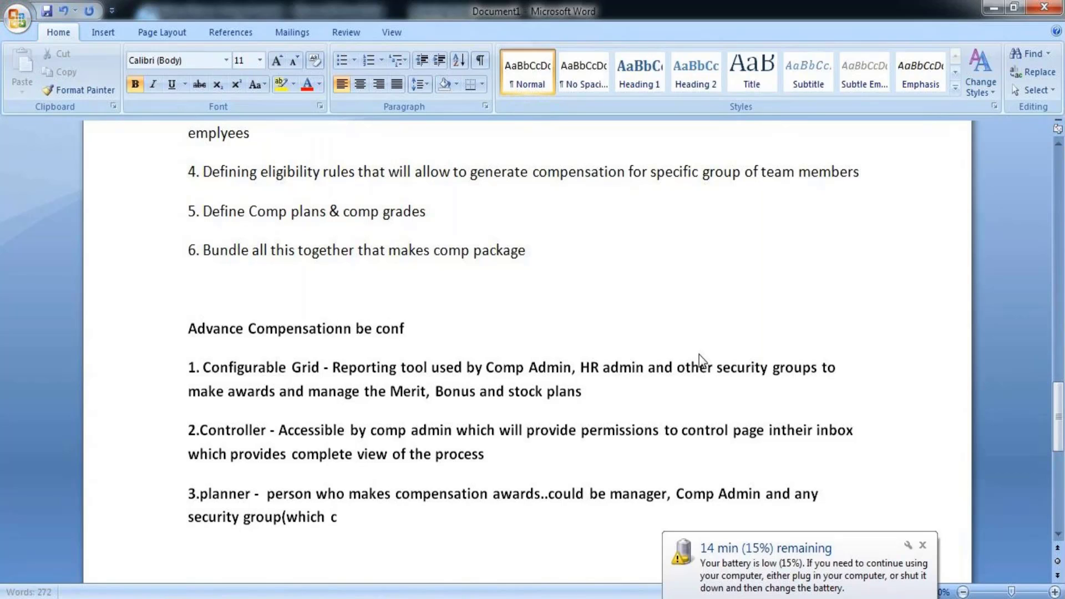
pyautogui.write('igured')
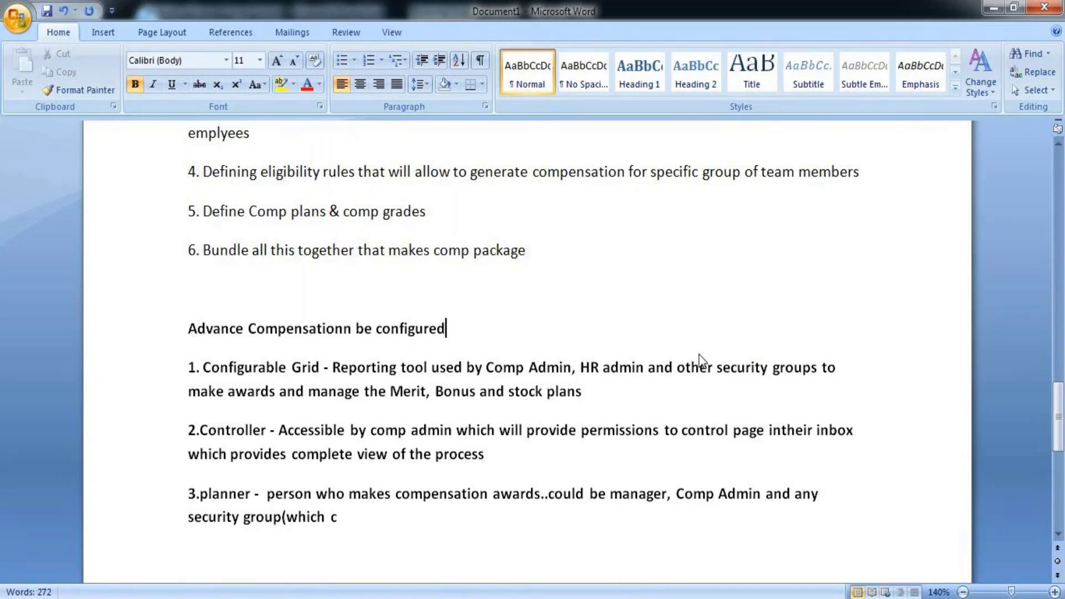